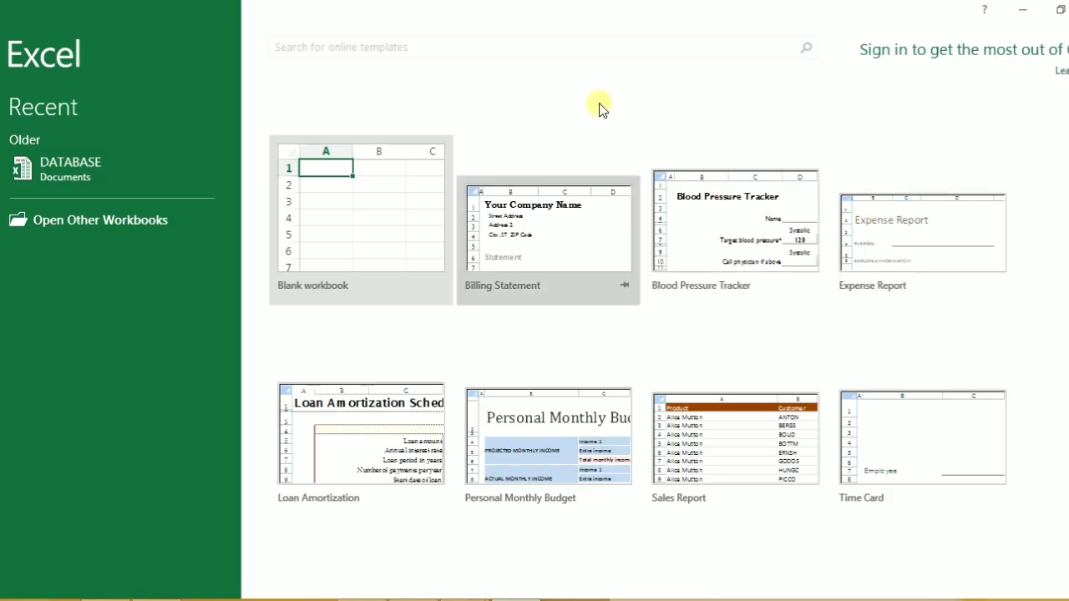
Step: Create a blank workbook (Book1) from the Excel start screen
{"action": "left_click", "coordinate": [349, 202]}
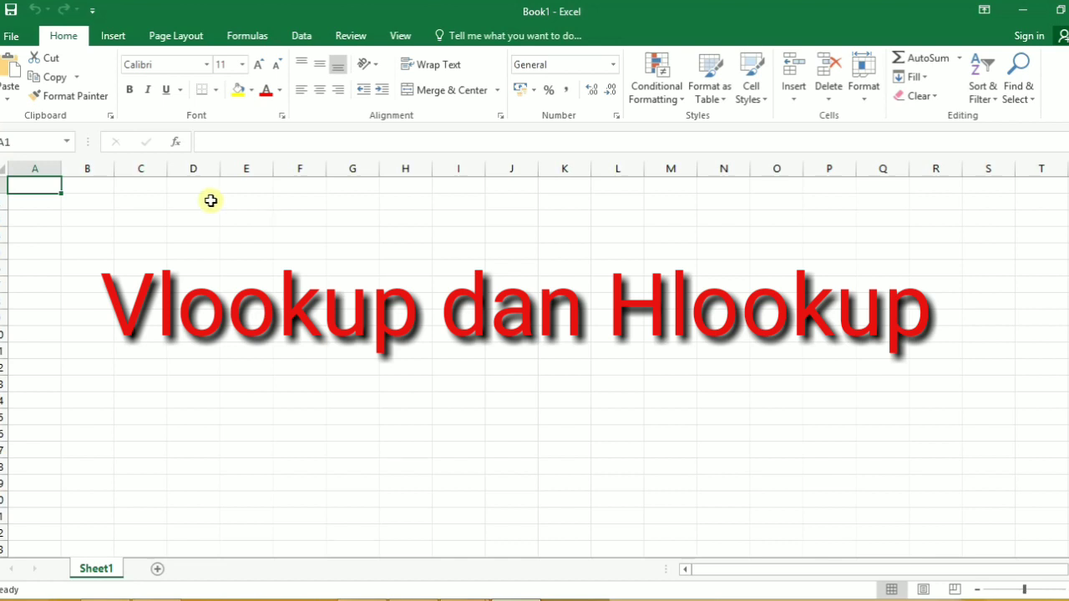
Step: Enter the PT ARIYA SUKSES JAYA payroll with Tabel Gaji and Tabel Potongan Pajak, selecting names C8:C12
{"action": "left_click", "coordinate": [147, 201]}
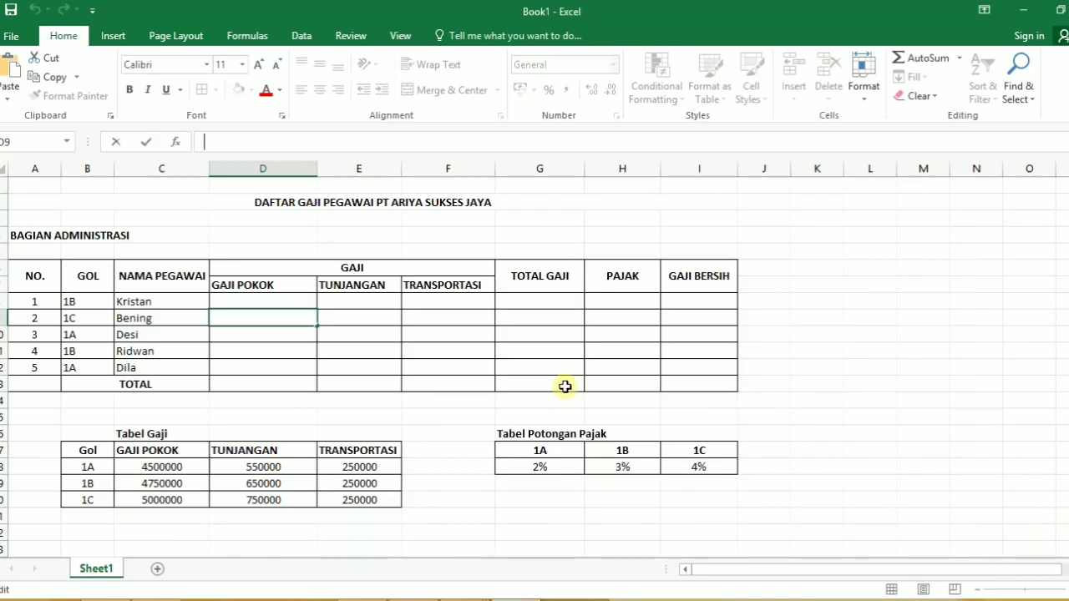
{"action": "left_click_drag", "start_coordinate": [134, 301], "coordinate": [138, 367]}
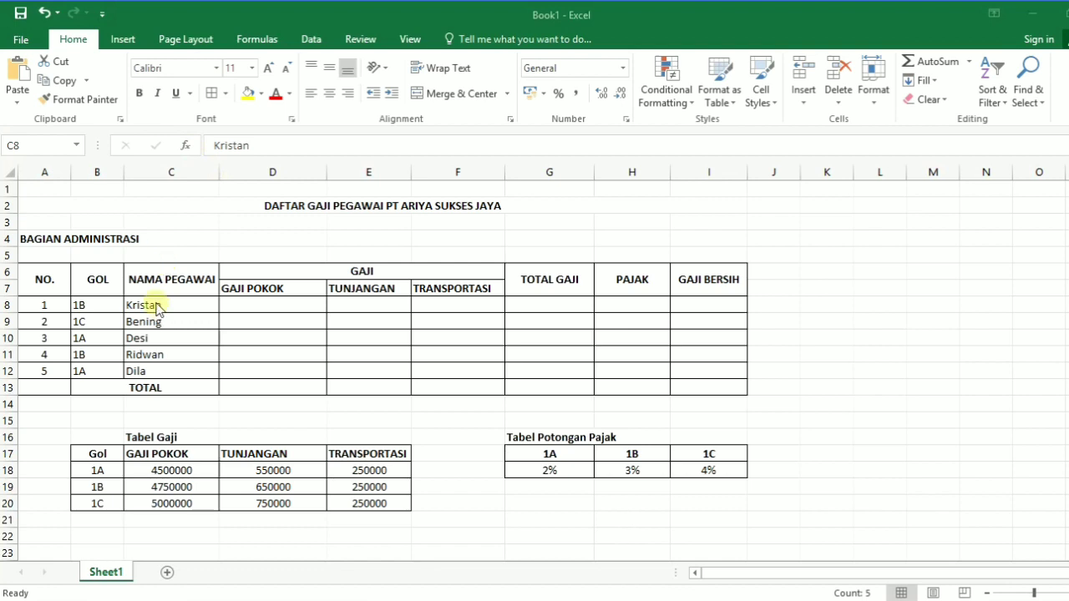
Step: Format the names in C8:C12 (Kristan to Dila) as Times New Roman, size 12
{"action": "left_click_drag", "start_coordinate": [158, 309], "coordinate": [157, 371]}
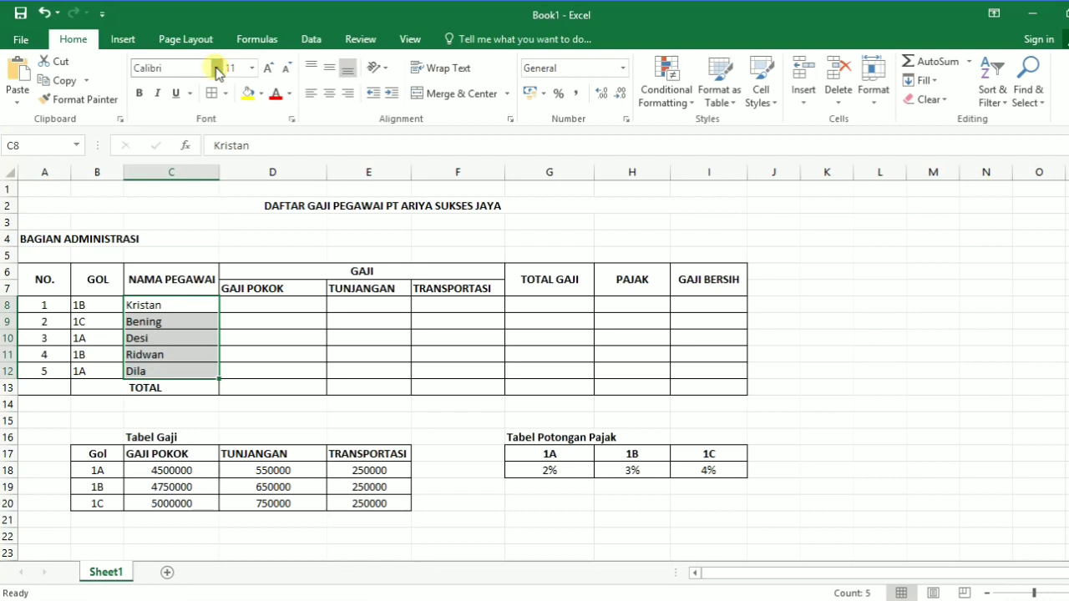
{"action": "left_click", "coordinate": [216, 67]}
{"action": "left_click", "coordinate": [216, 67]}
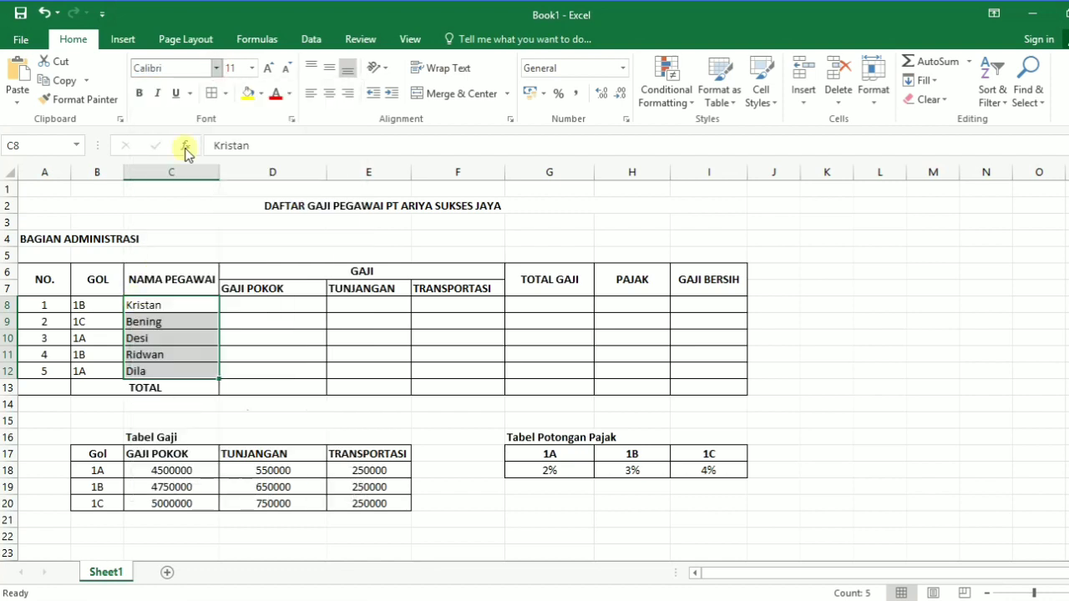
{"action": "left_click", "coordinate": [216, 68]}
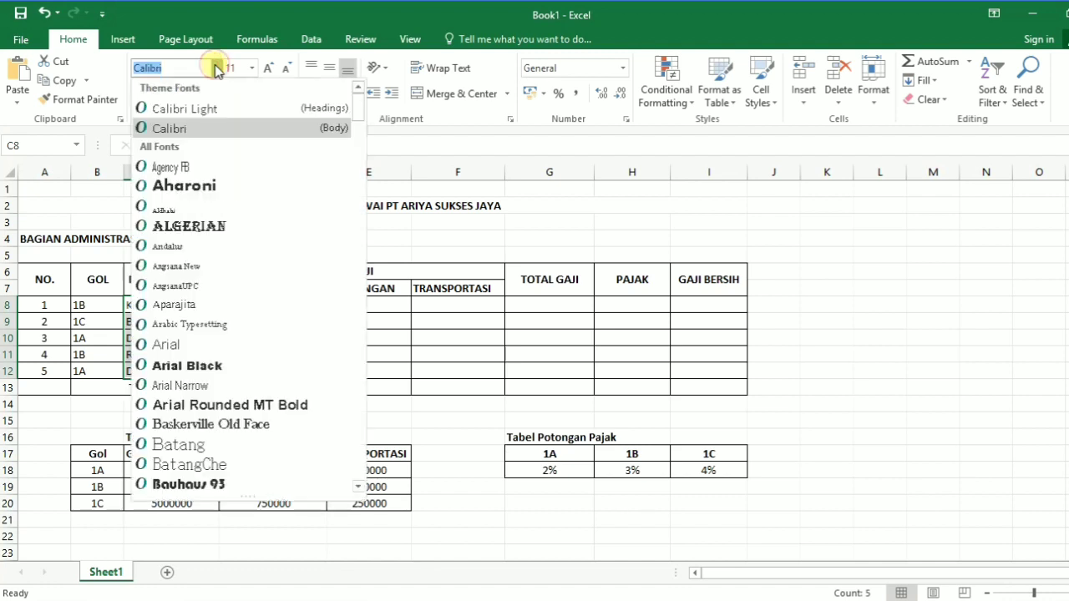
{"action": "left_click", "coordinate": [216, 68]}
{"action": "left_click", "coordinate": [216, 67]}
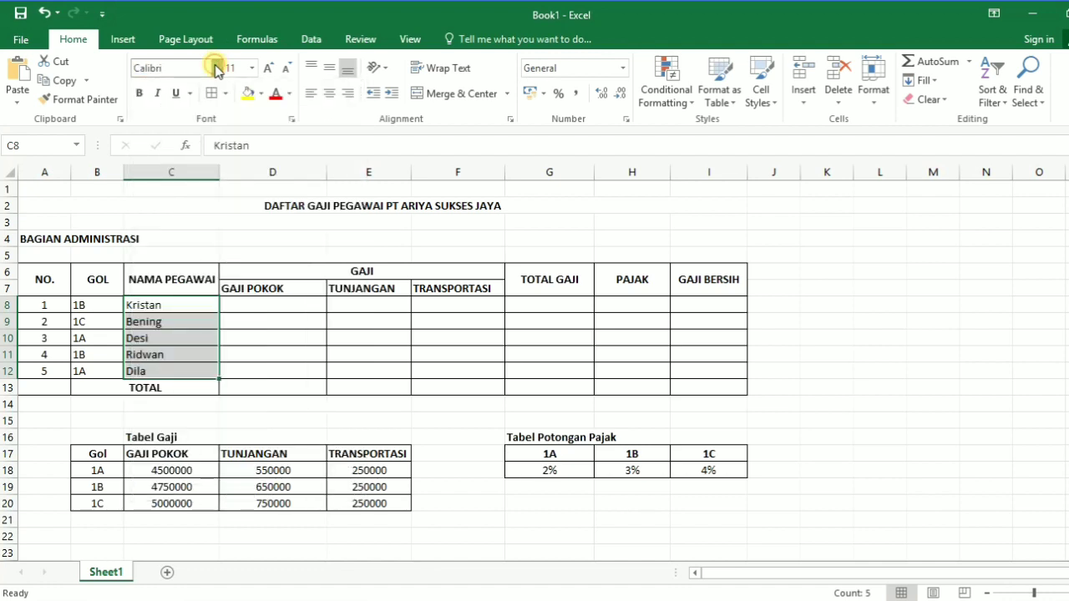
{"action": "left_click", "coordinate": [216, 68]}
{"action": "left_click", "coordinate": [216, 68]}
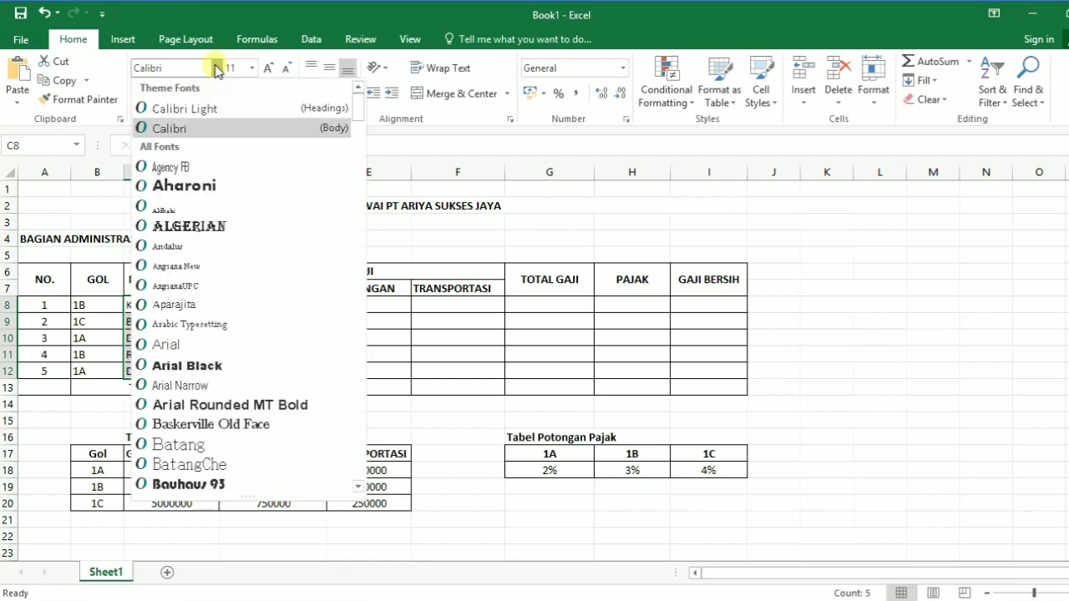
{"action": "left_click", "coordinate": [216, 68]}
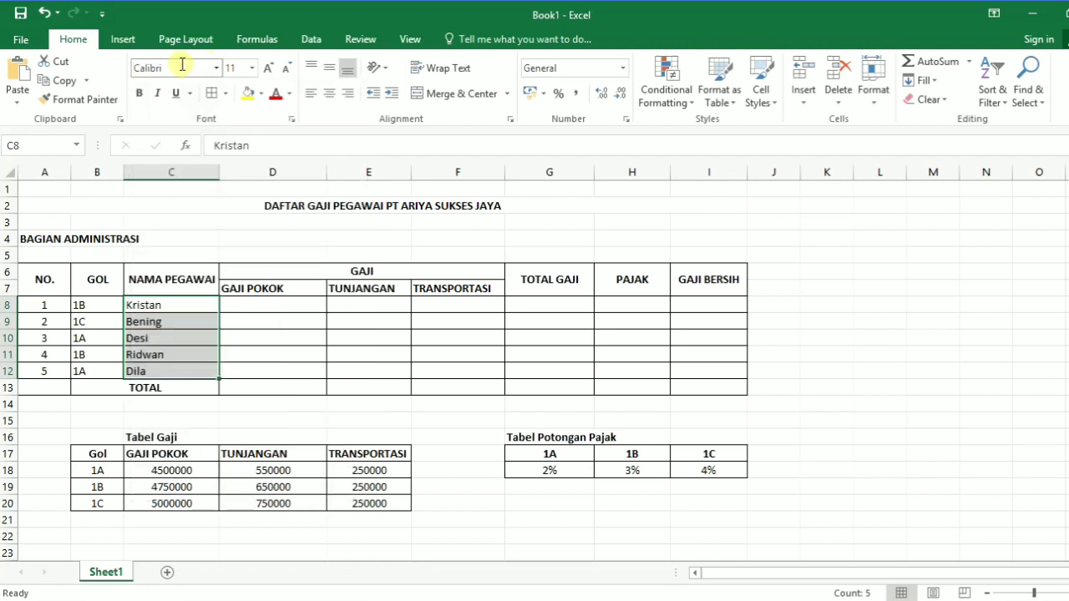
{"action": "left_click", "coordinate": [182, 64]}
{"action": "type", "text": "Times New Roma"}
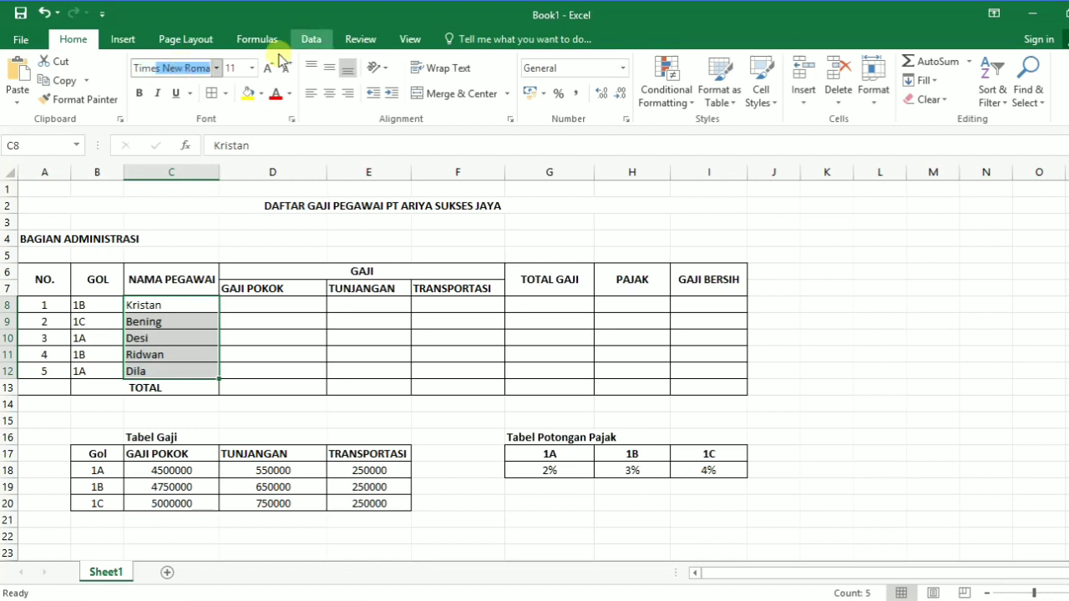
{"action": "left_click", "coordinate": [244, 64]}
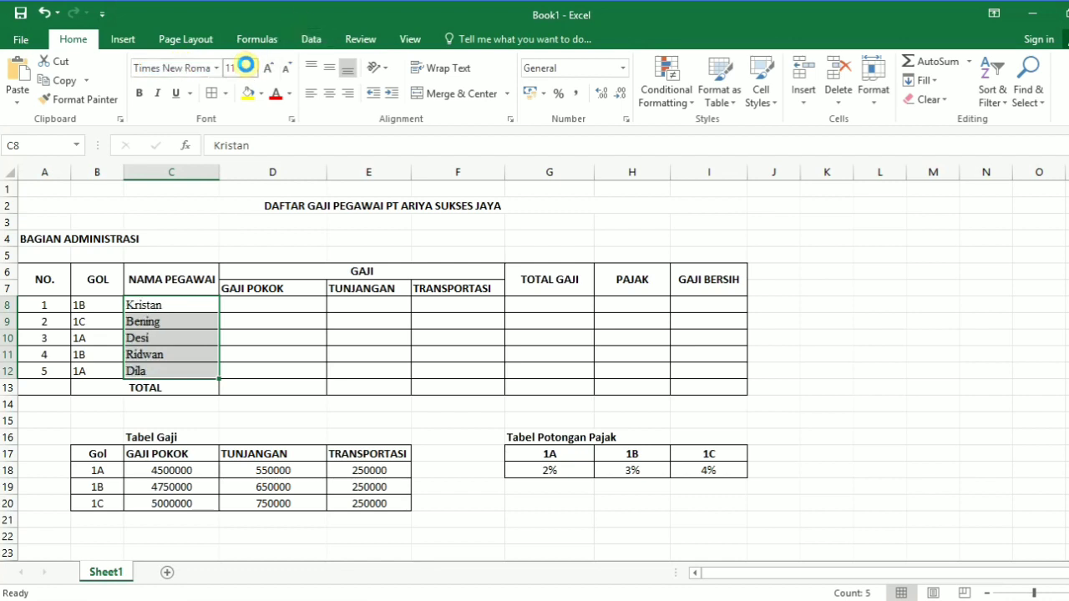
{"action": "left_click", "coordinate": [251, 68]}
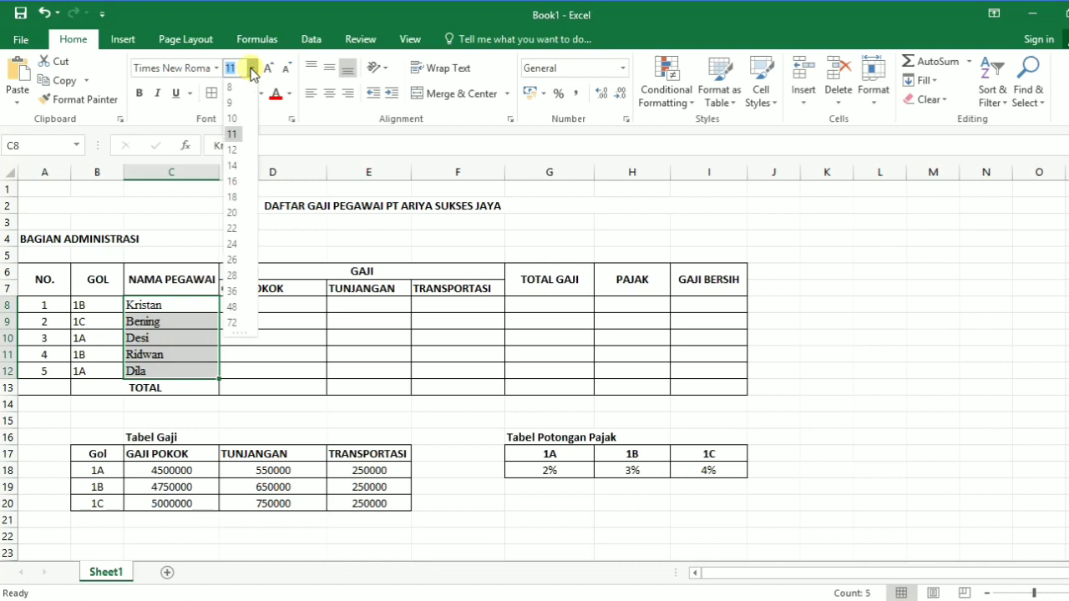
{"action": "left_click", "coordinate": [233, 149]}
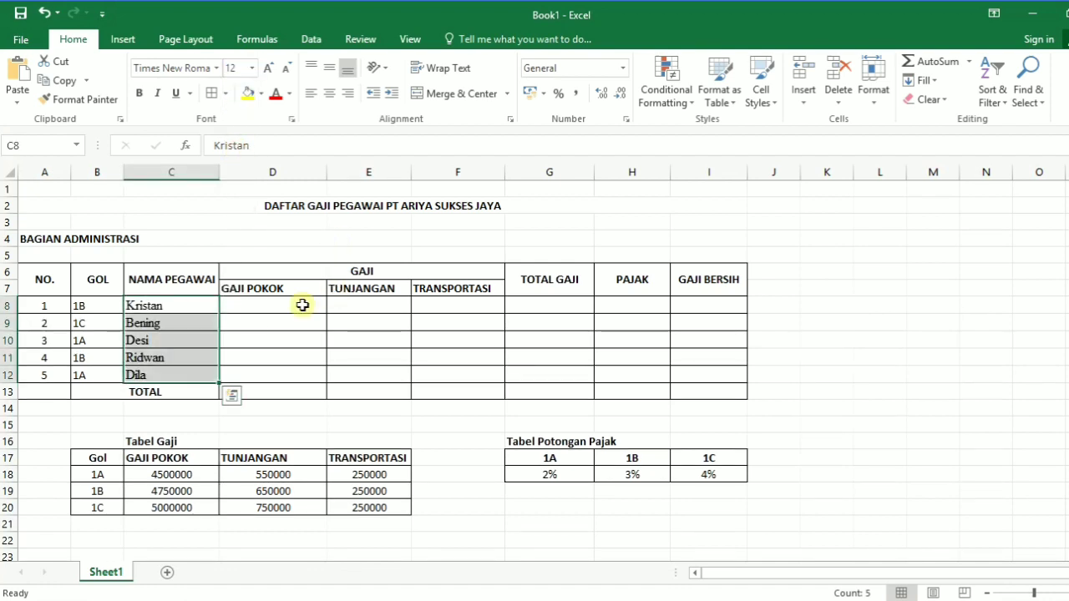
Step: Begin Kristan's GAJI POKOK in D8 as =VLOOKUP(B8; B18:E20
{"action": "left_click", "coordinate": [256, 302]}
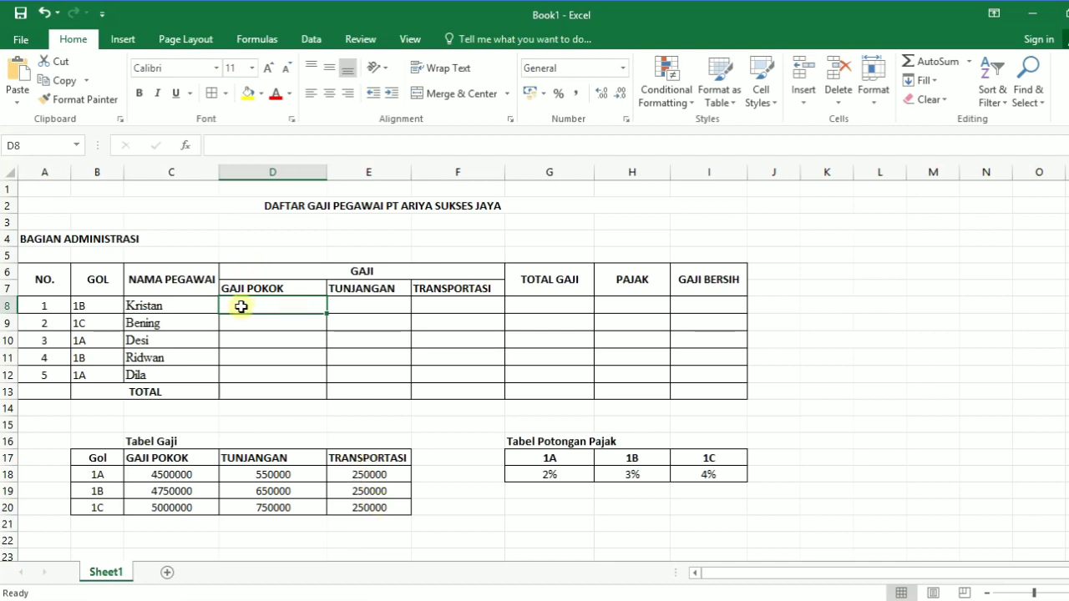
{"action": "type", "text": "="}
{"action": "type", "text": "v"}
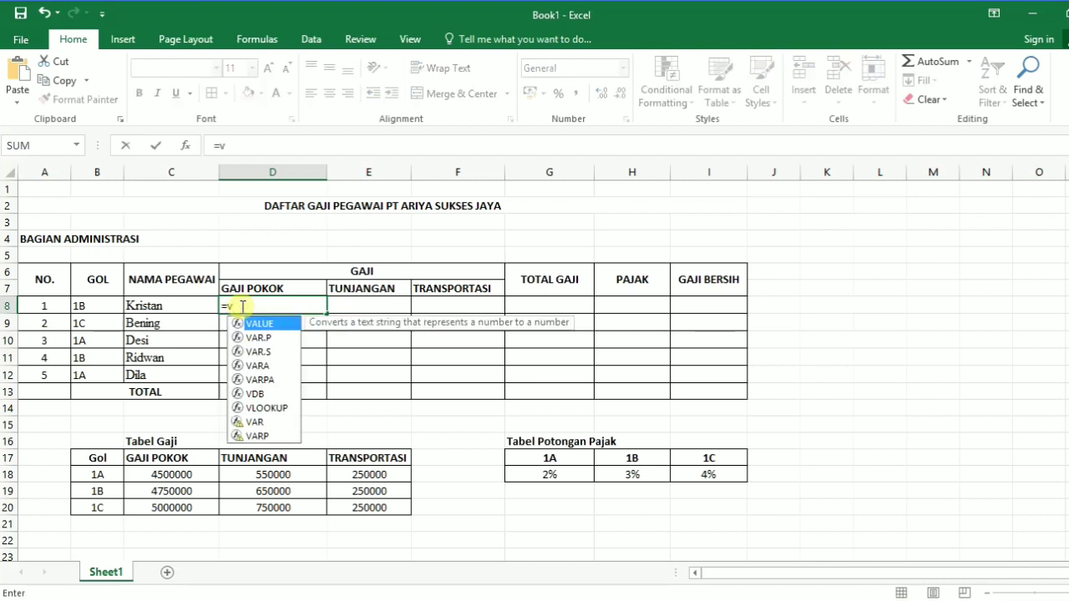
{"action": "type", "text": "l"}
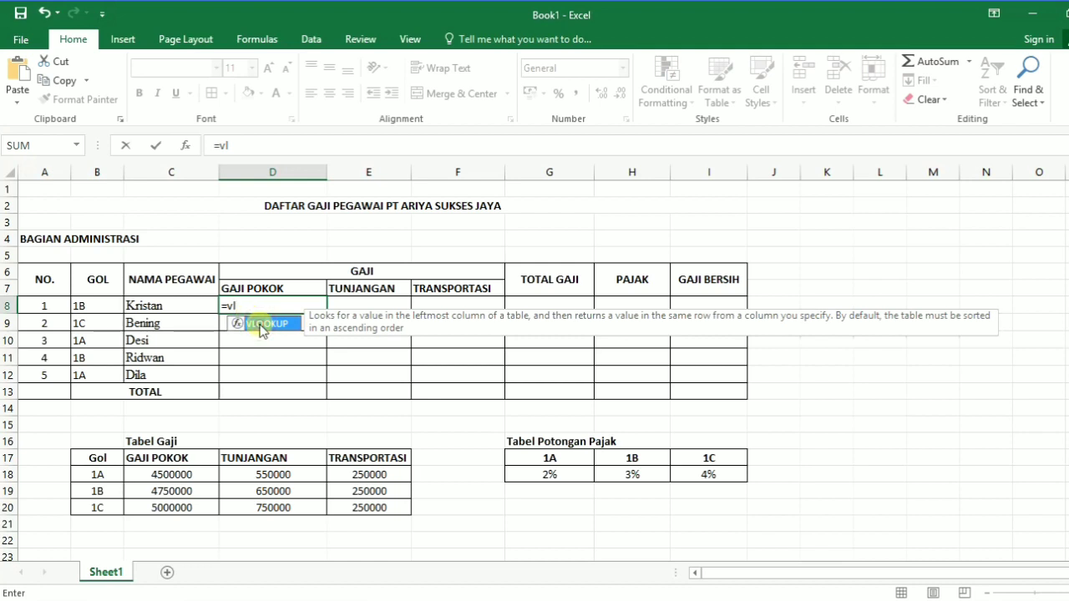
{"action": "double_click", "coordinate": [261, 326]}
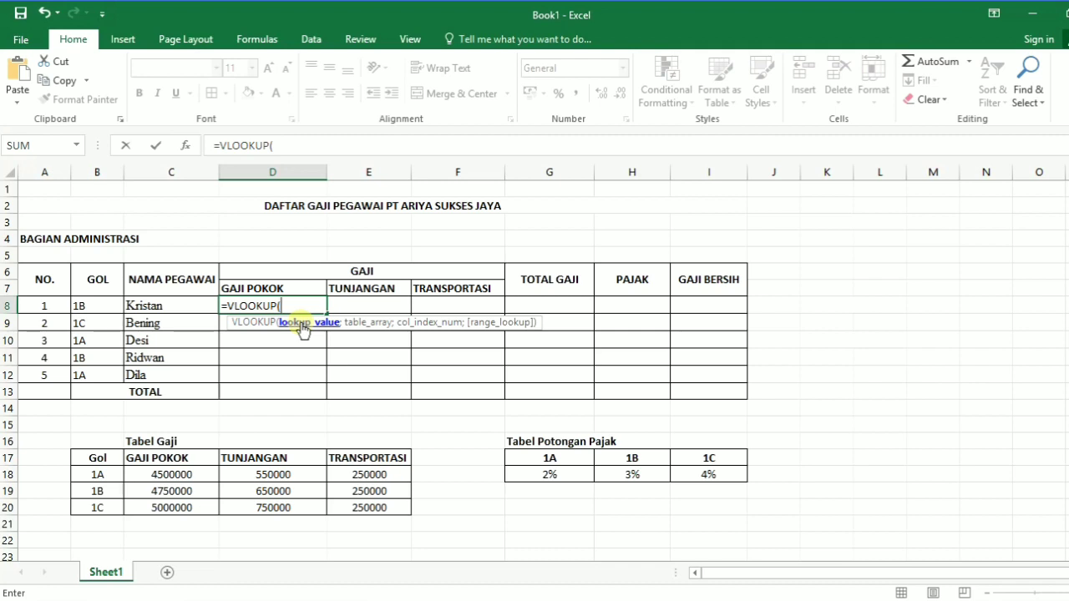
{"action": "left_click", "coordinate": [102, 311]}
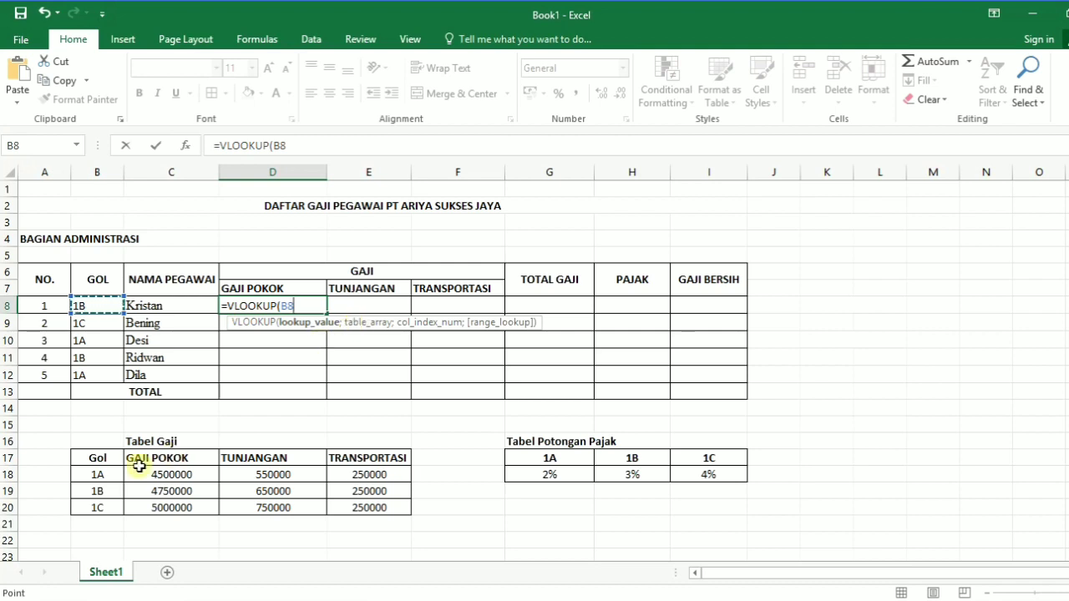
{"action": "mouse_move", "coordinate": [85, 474]}
{"action": "left_mouse_down"}
{"action": "mouse_move", "coordinate": [169, 492]}
{"action": "mouse_move", "coordinate": [380, 506]}
{"action": "left_mouse_up"}
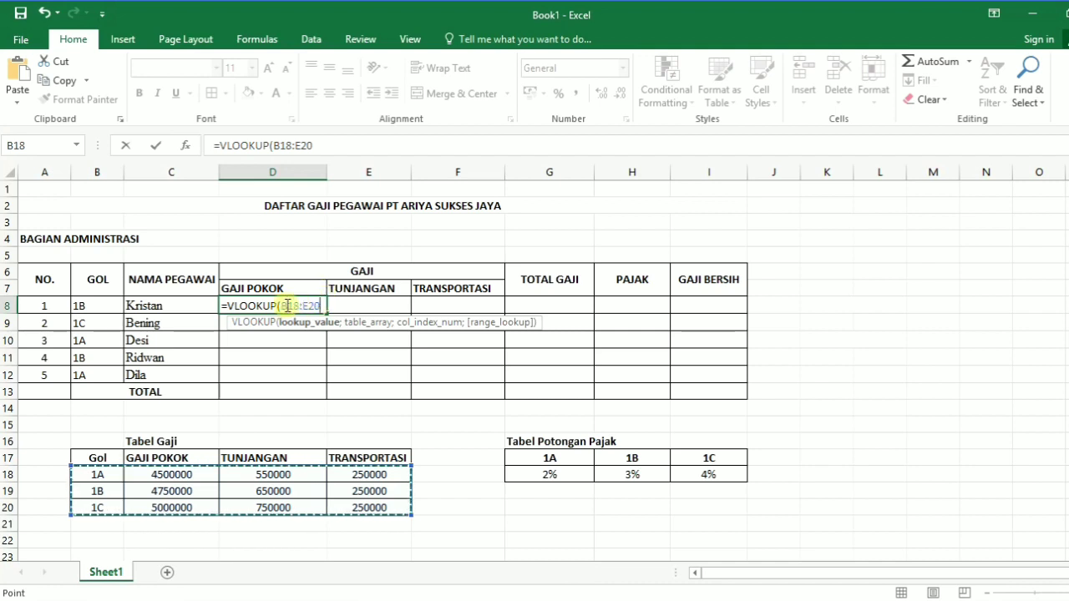
{"action": "left_click", "coordinate": [283, 305]}
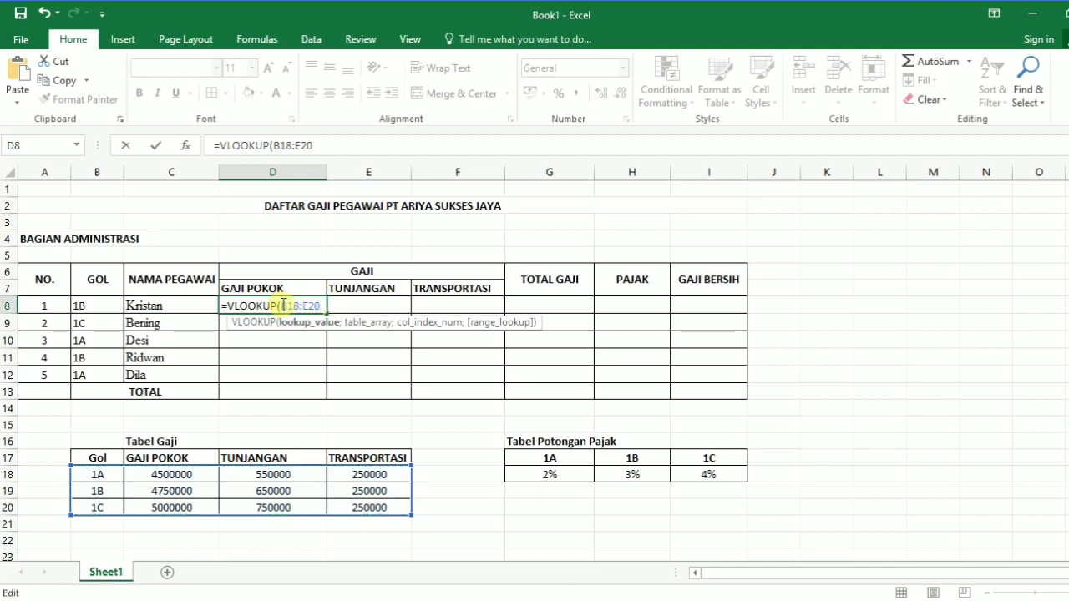
{"action": "left_click", "coordinate": [96, 302]}
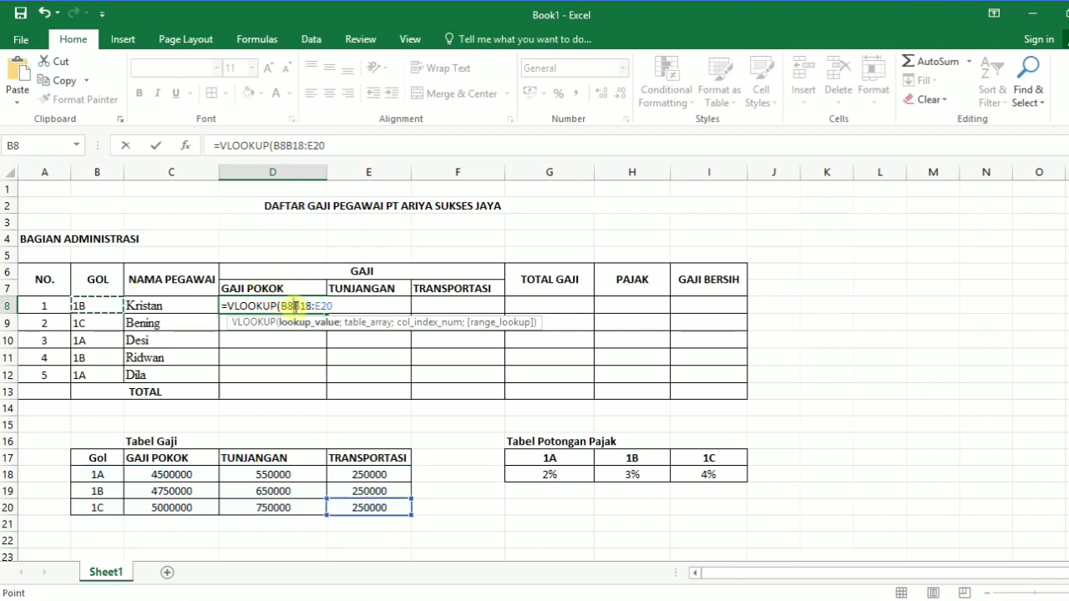
{"action": "left_click", "coordinate": [294, 305]}
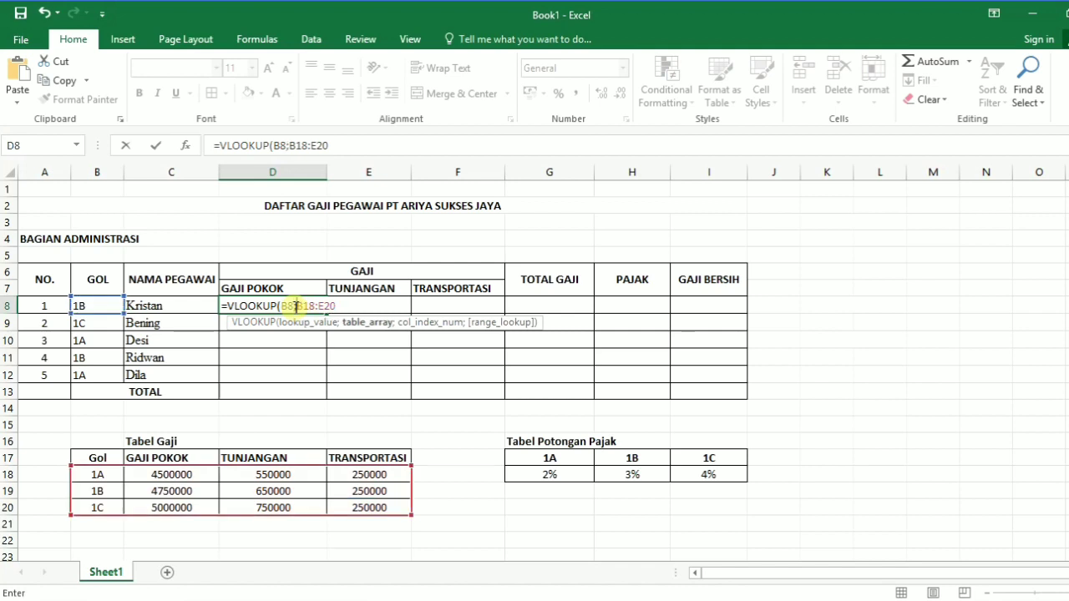
{"action": "type", "text": ";"}
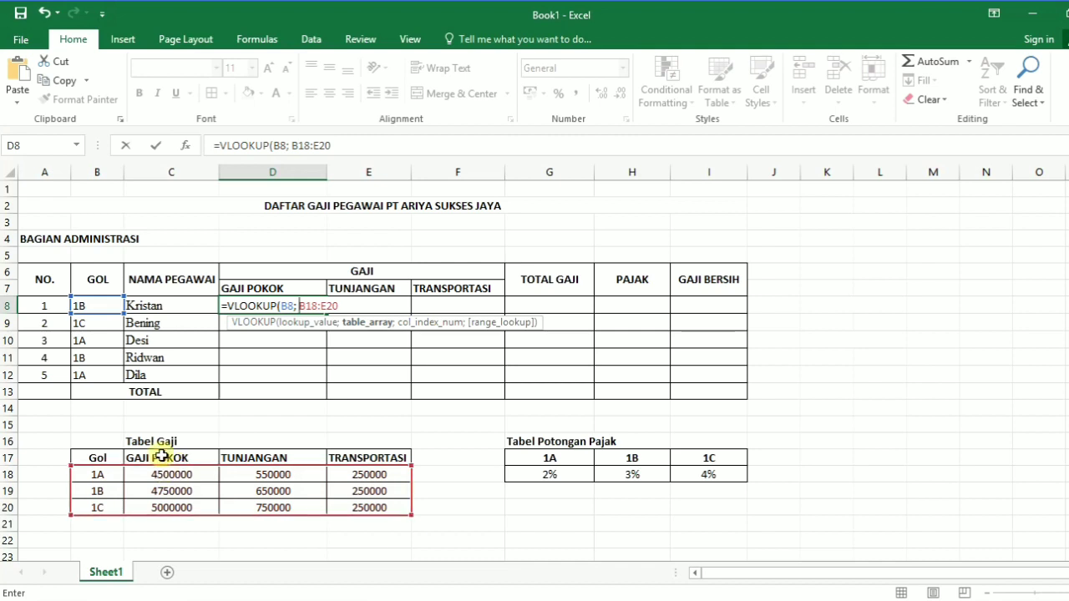
Step: Finish D8's VLOOKUP with column index 2 and FALSE for an exact match
{"action": "left_click", "coordinate": [342, 308]}
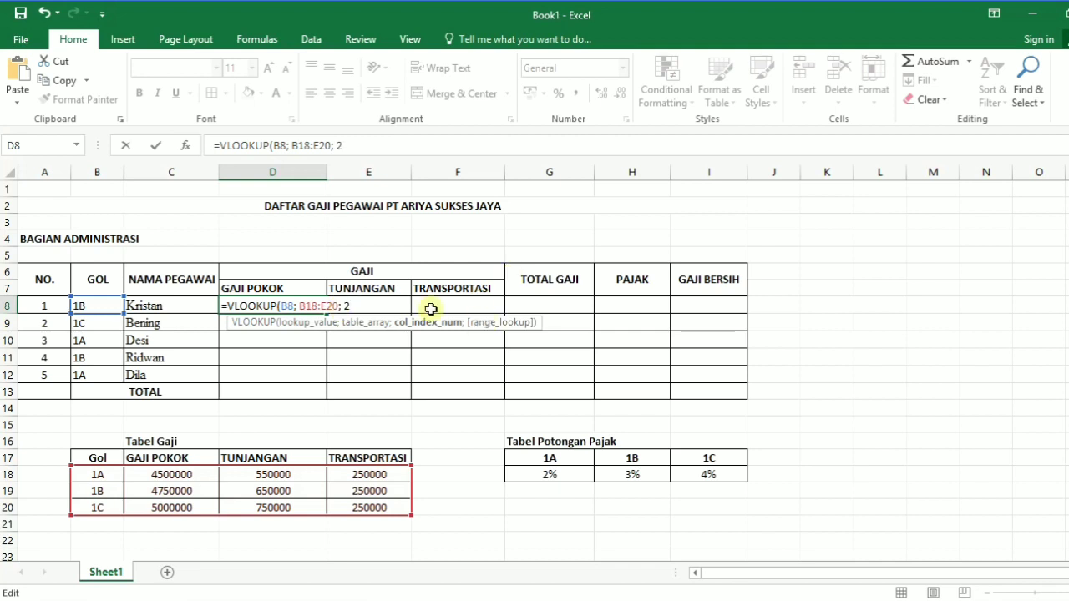
{"action": "type", "text": ";"}
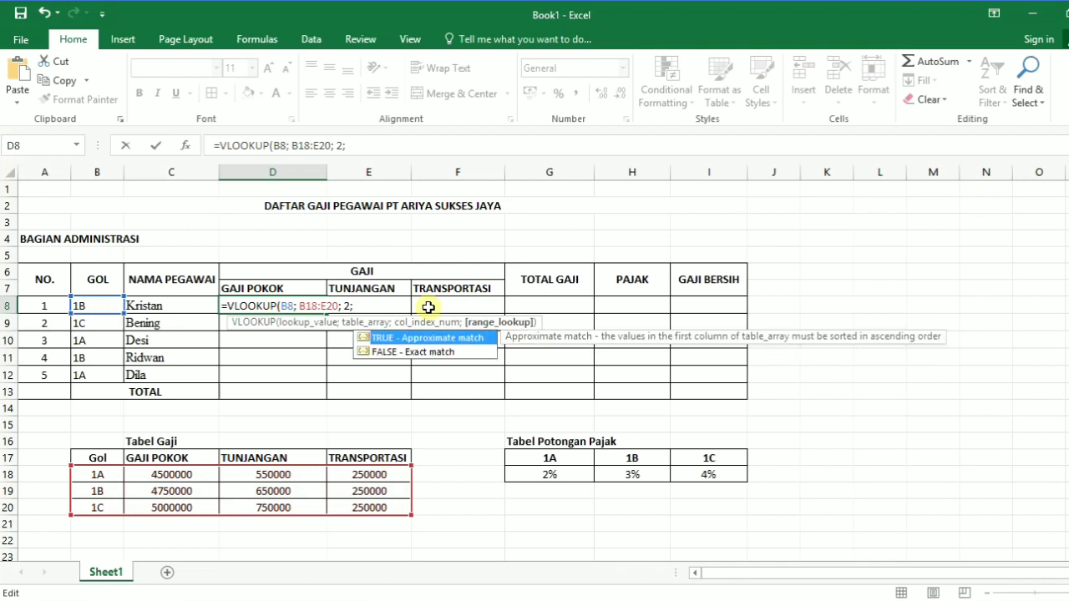
{"action": "left_click", "coordinate": [407, 353]}
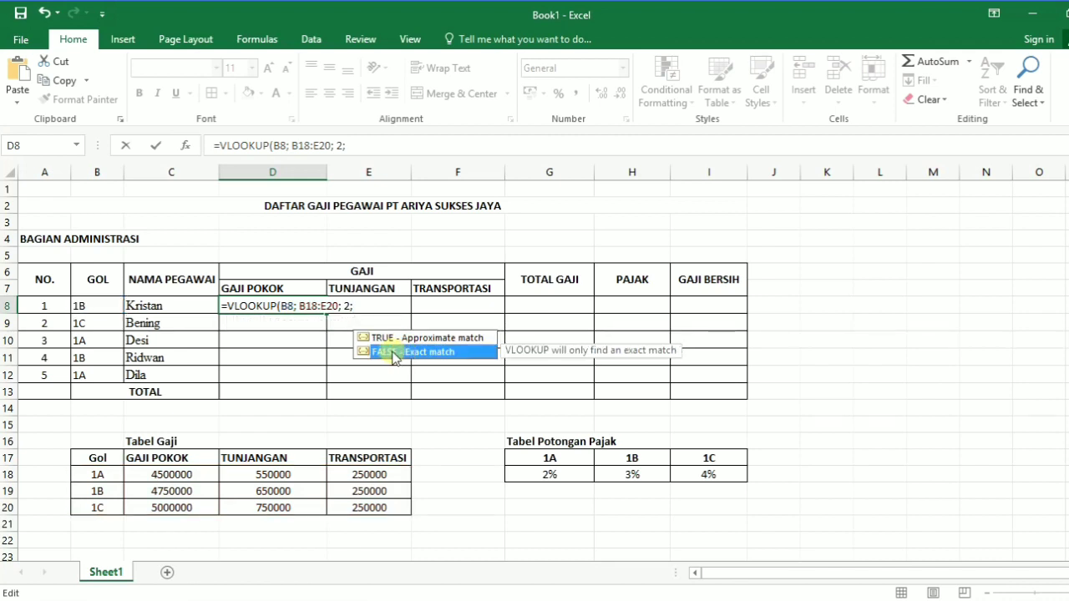
{"action": "double_click", "coordinate": [392, 354]}
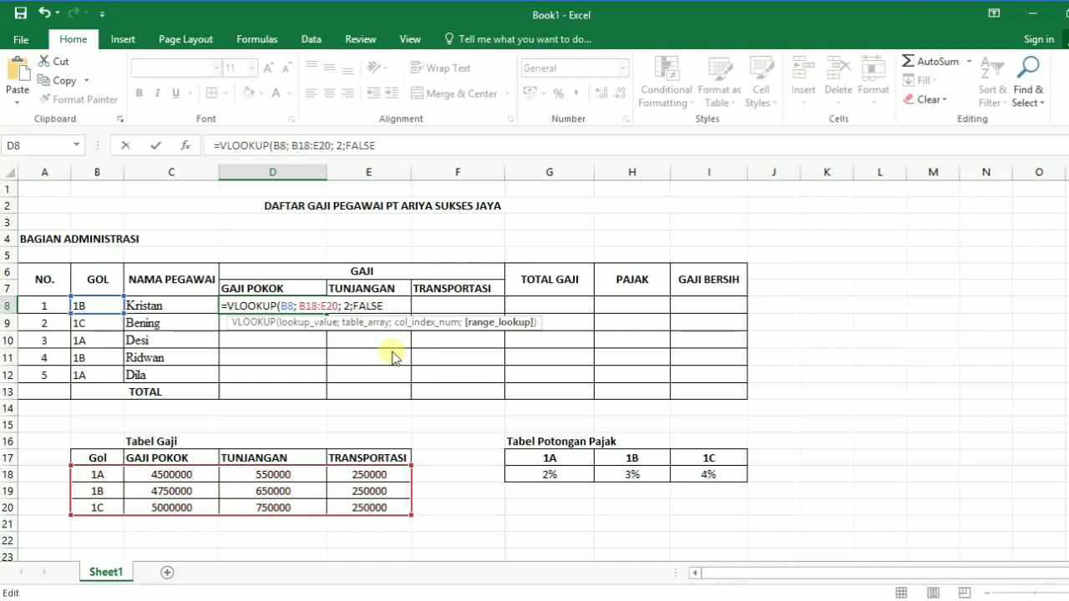
{"action": "type", "text": ")"}
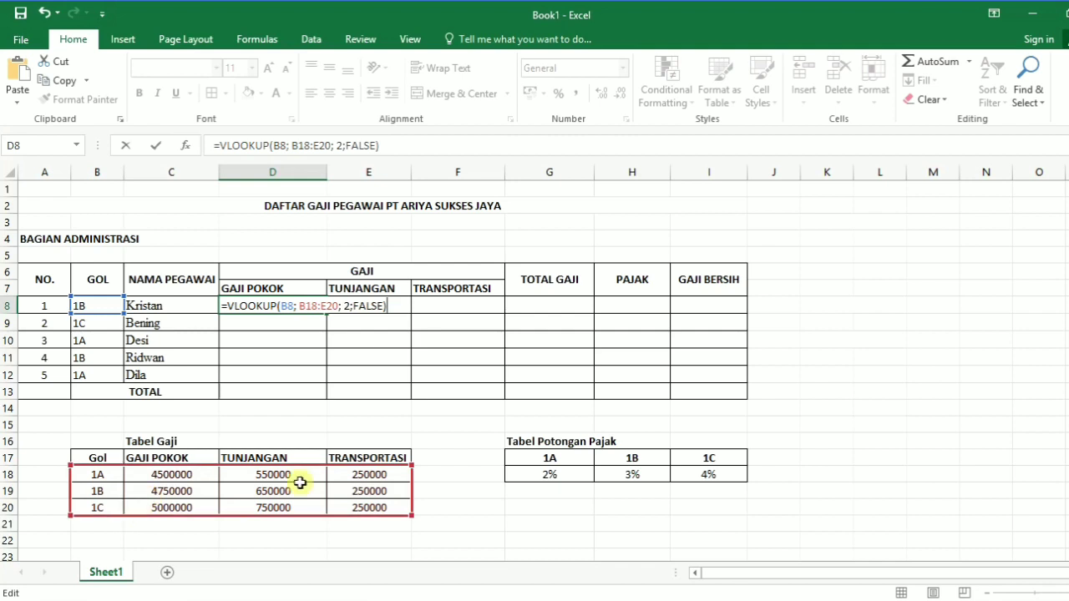
Step: Make the lookup range absolute as $B$18:$E$20 and commit, showing 4750000
{"action": "left_click", "coordinate": [301, 307]}
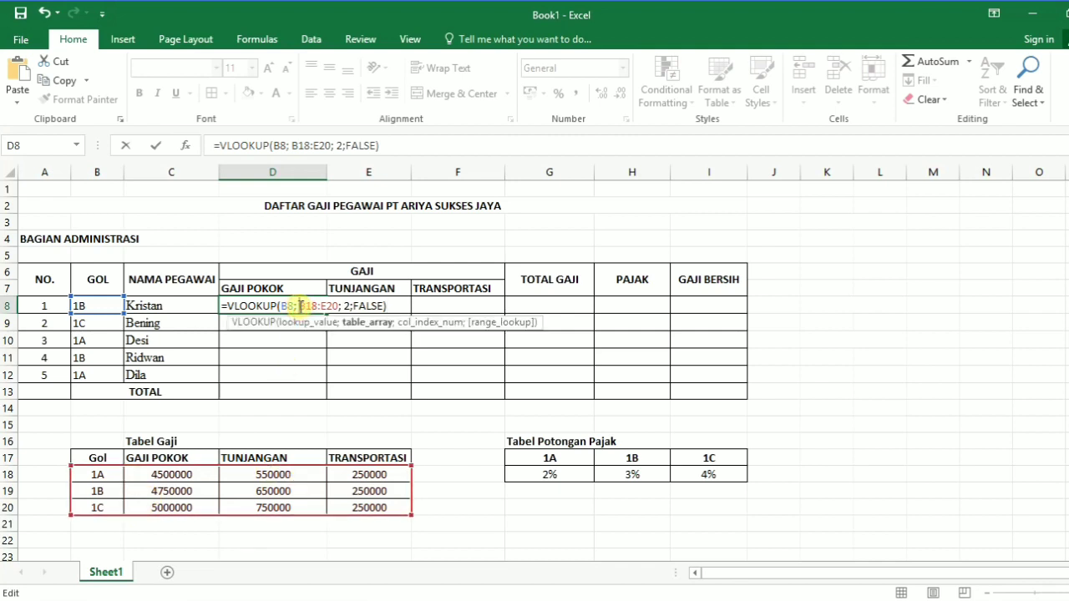
{"action": "type", "text": "$"}
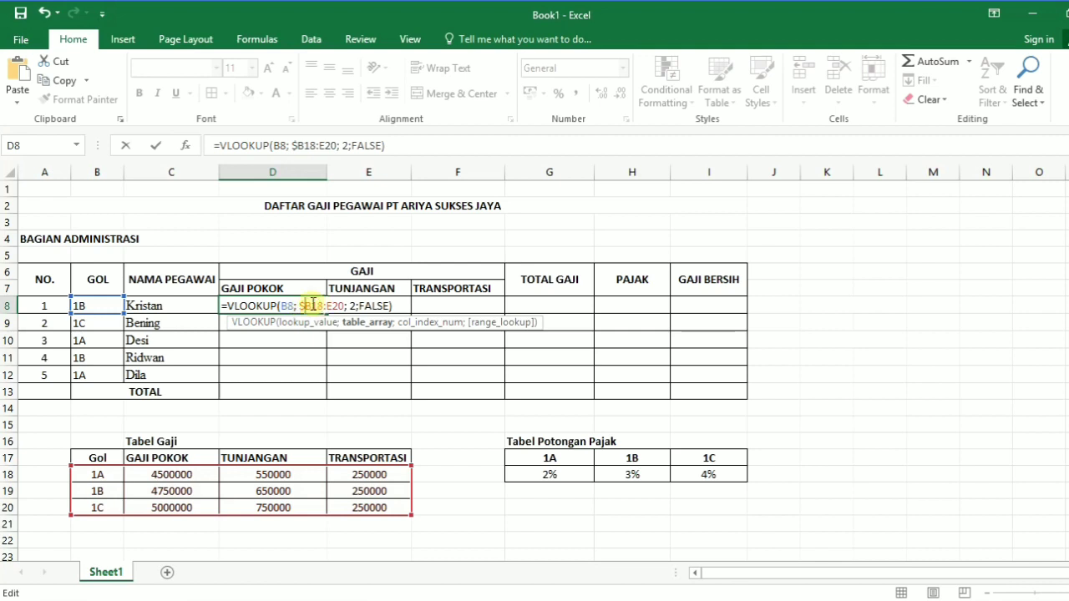
{"action": "left_click", "coordinate": [312, 304]}
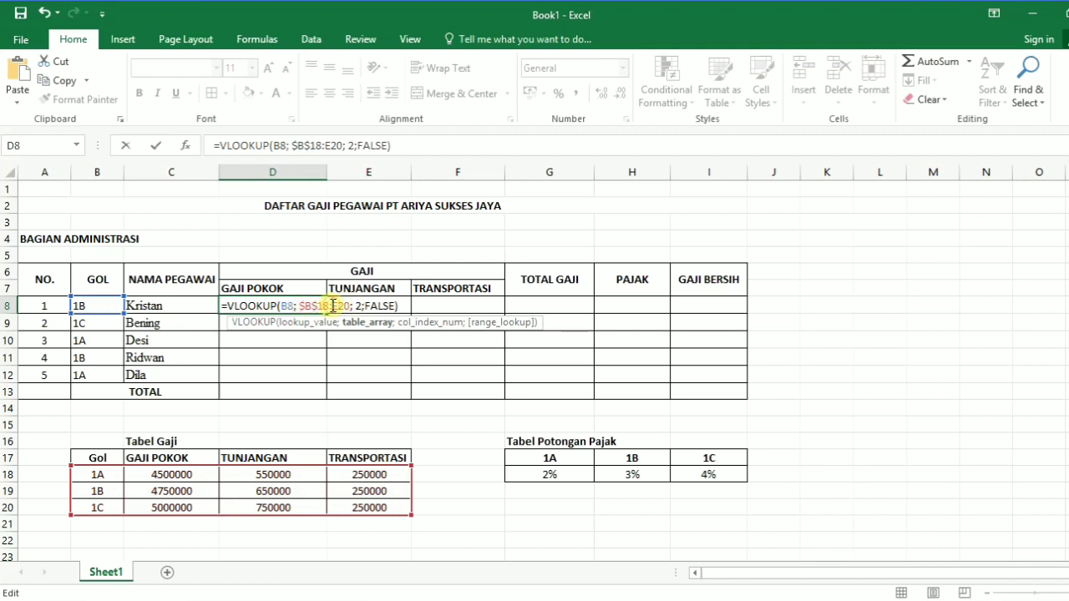
{"action": "type", "text": "$B"}
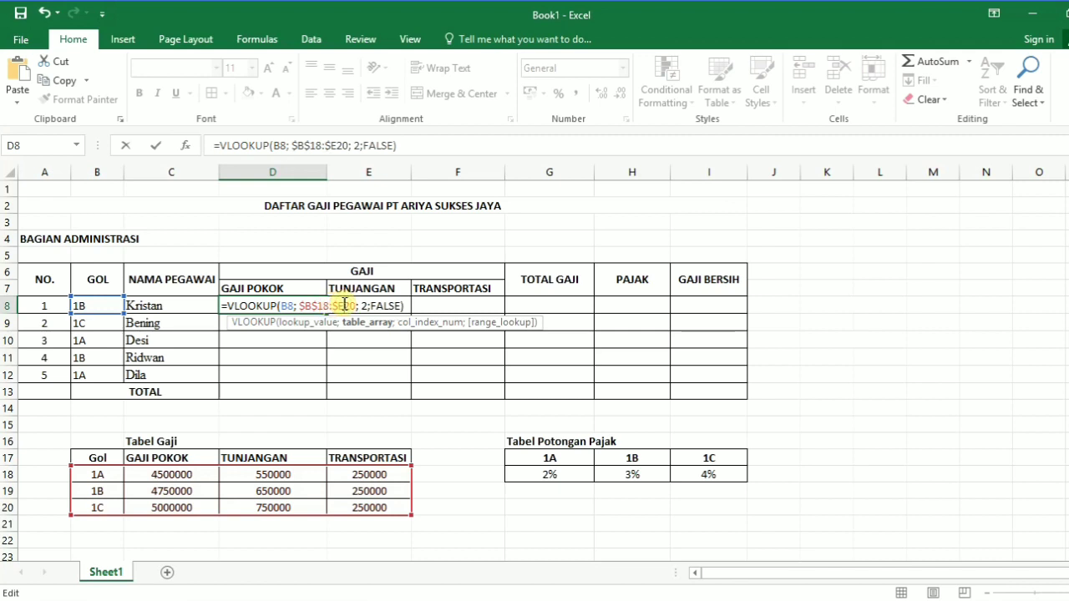
{"action": "type", "text": "$"}
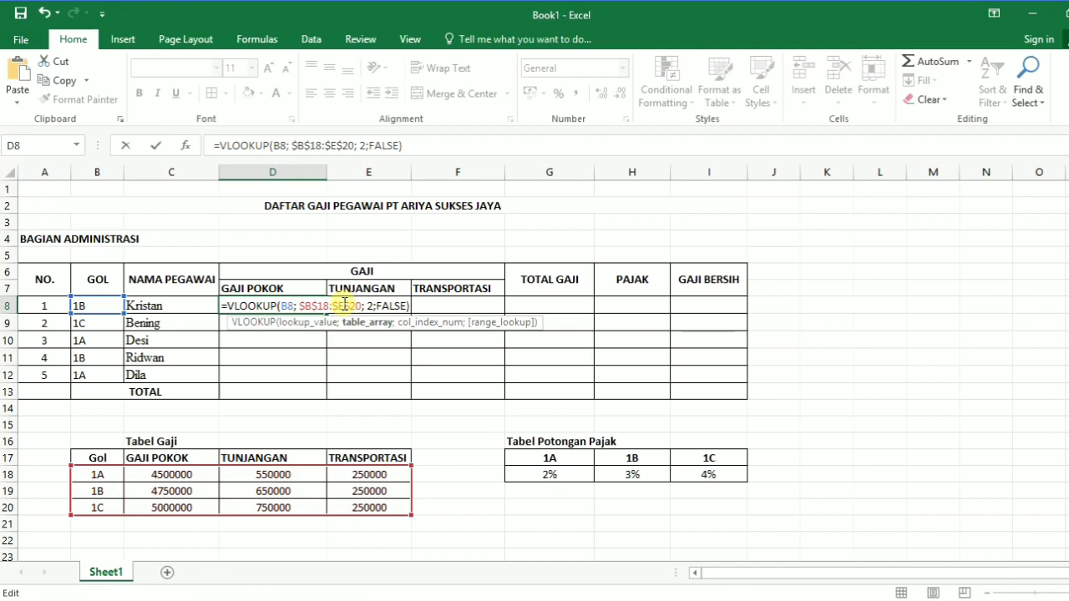
{"action": "key", "text": "Return"}
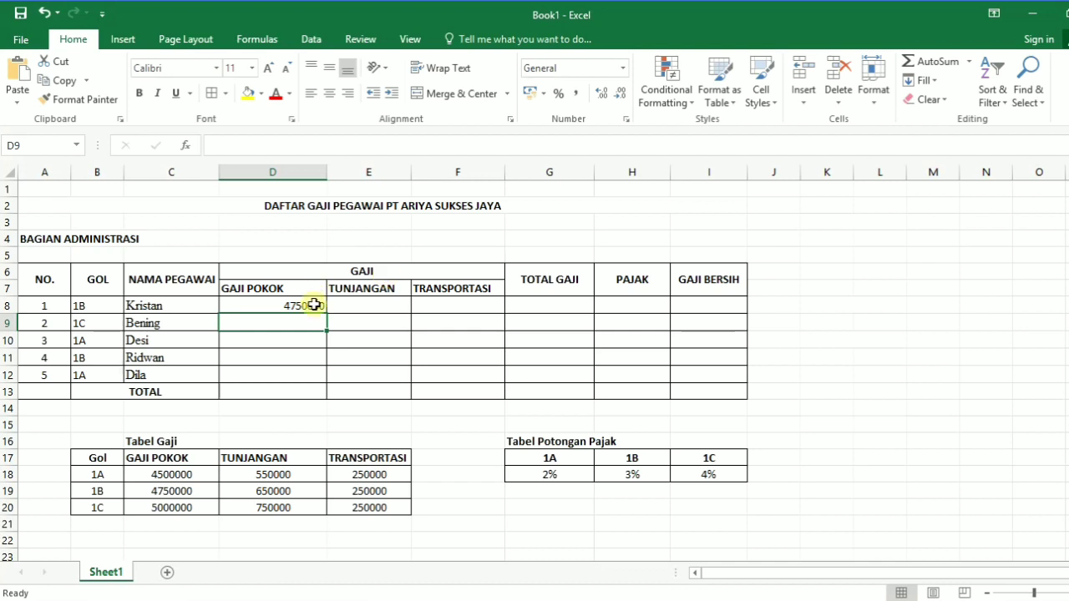
Step: Fill D8's VLOOKUP down to D12 (5000000, 4500000, 4750000, 4500000) and select D8:D12
{"action": "left_click", "coordinate": [316, 307]}
{"action": "left_click_drag", "start_coordinate": [330, 312], "coordinate": [315, 377]}
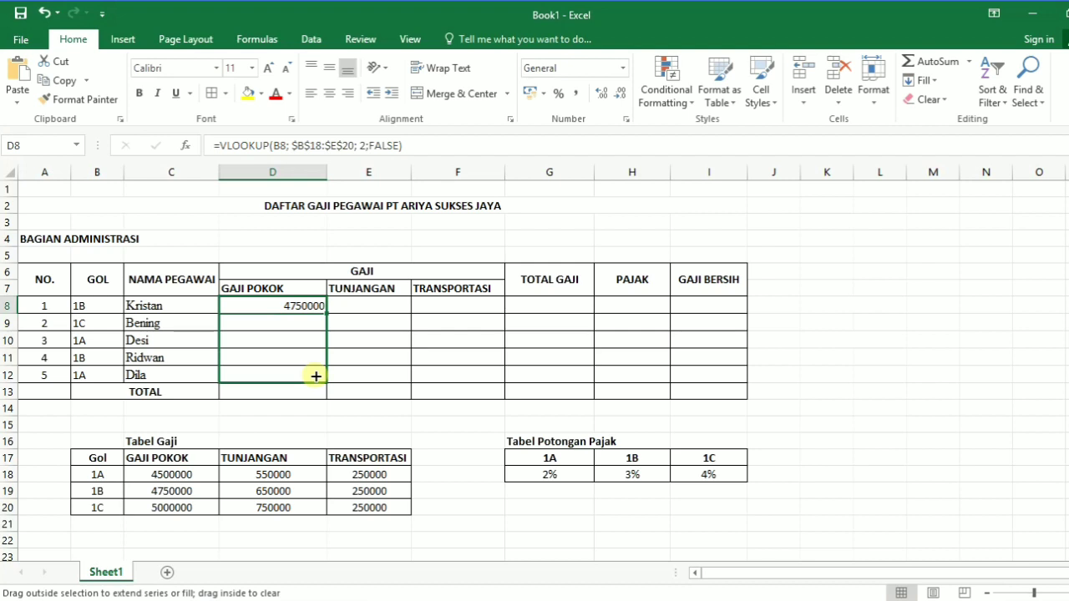
{"action": "left_click_drag", "start_coordinate": [316, 377], "coordinate": [315, 376]}
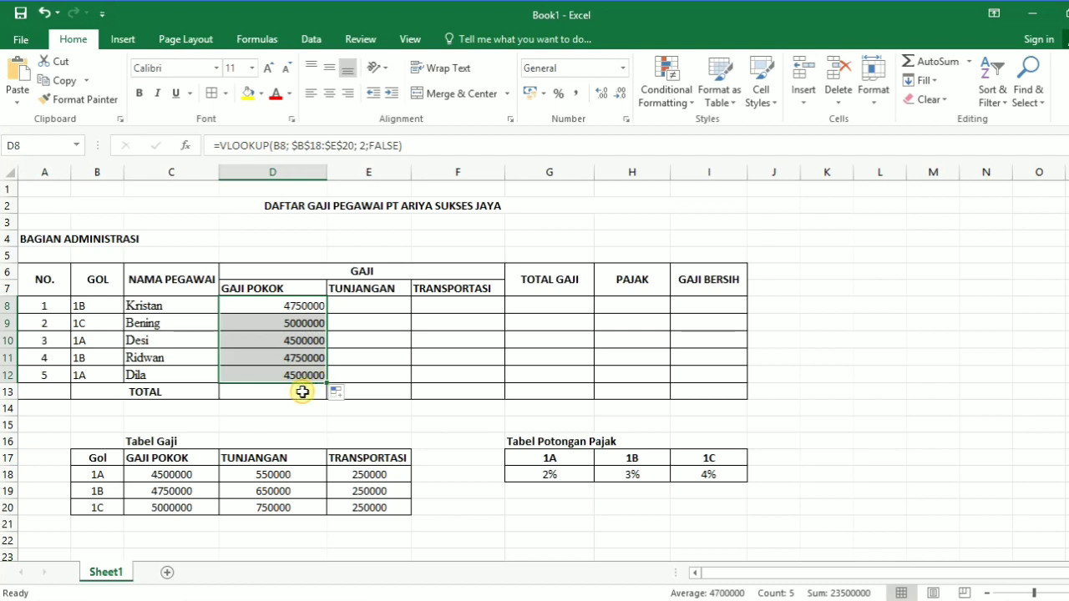
{"action": "left_click", "coordinate": [302, 391]}
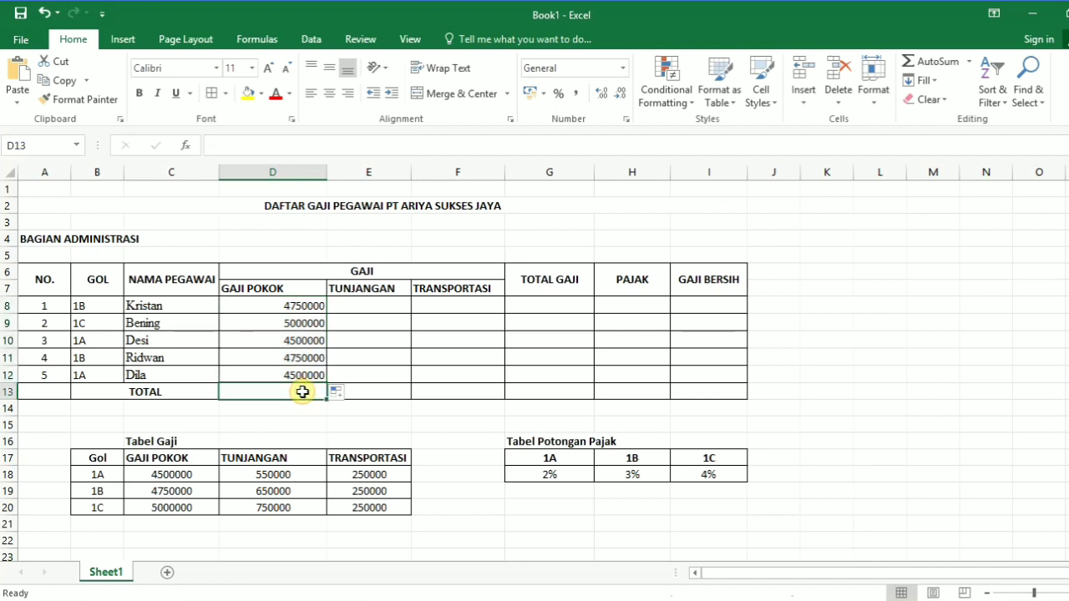
{"action": "left_click", "coordinate": [309, 313]}
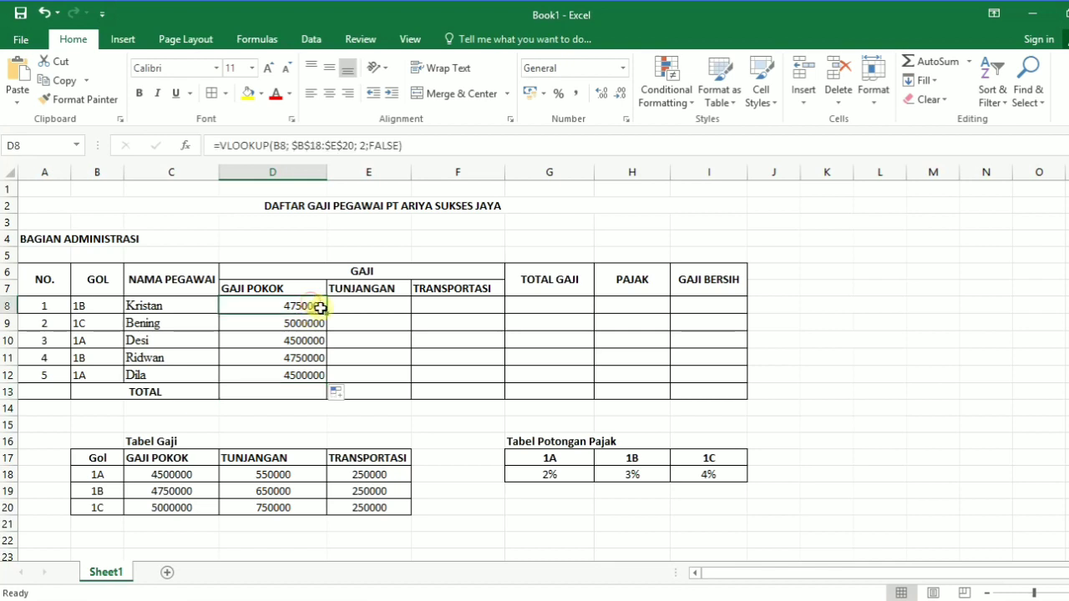
{"action": "left_click_drag", "start_coordinate": [327, 313], "coordinate": [318, 376]}
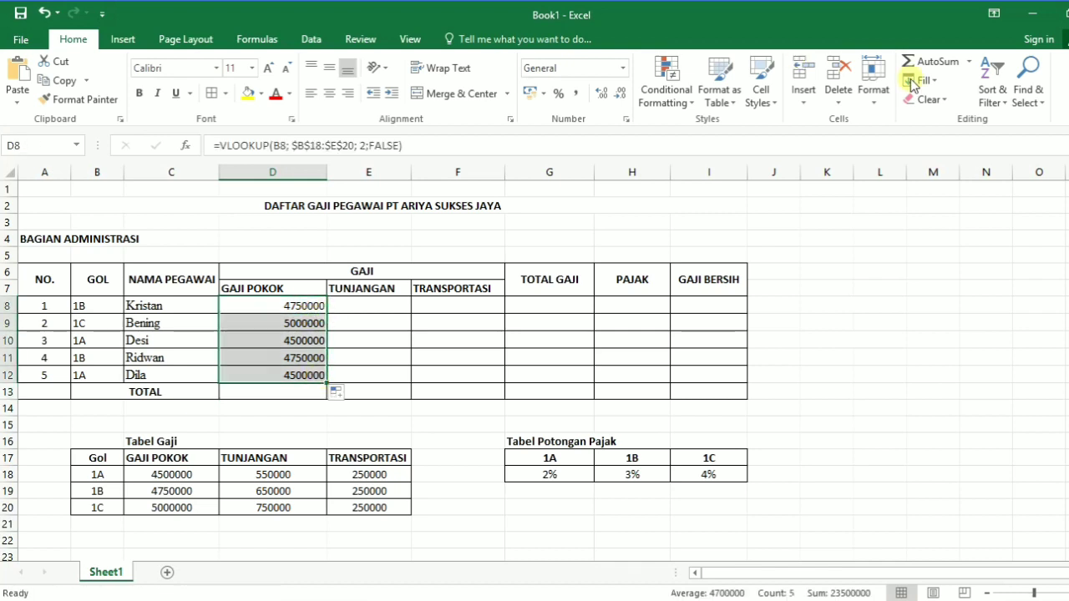
Step: AutoSum the base salaries D8:D12 into the TOTAL cell D13
{"action": "left_click", "coordinate": [968, 62]}
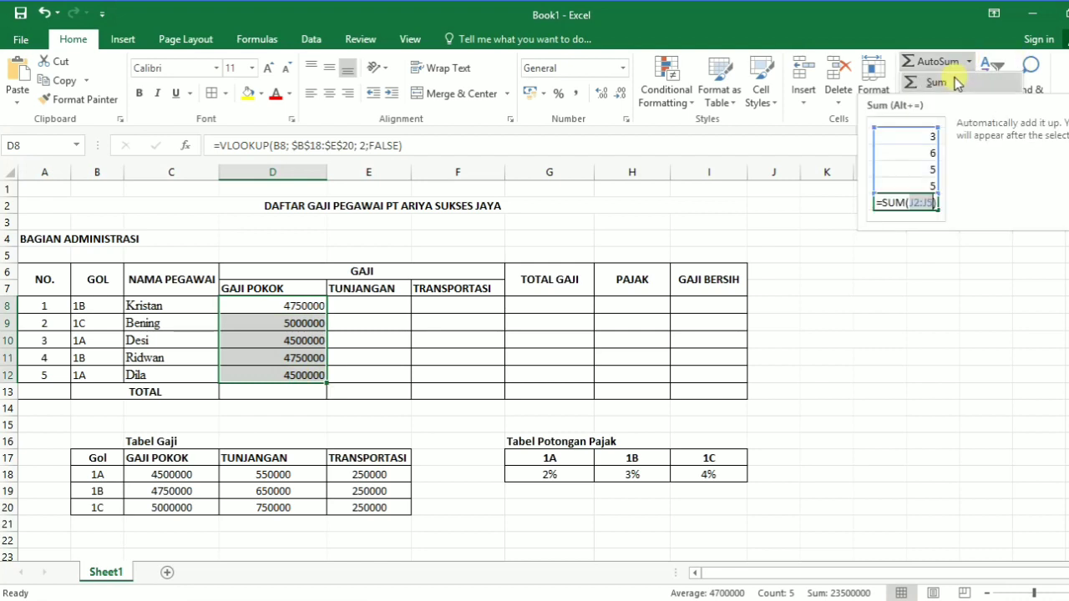
{"action": "left_click", "coordinate": [941, 65]}
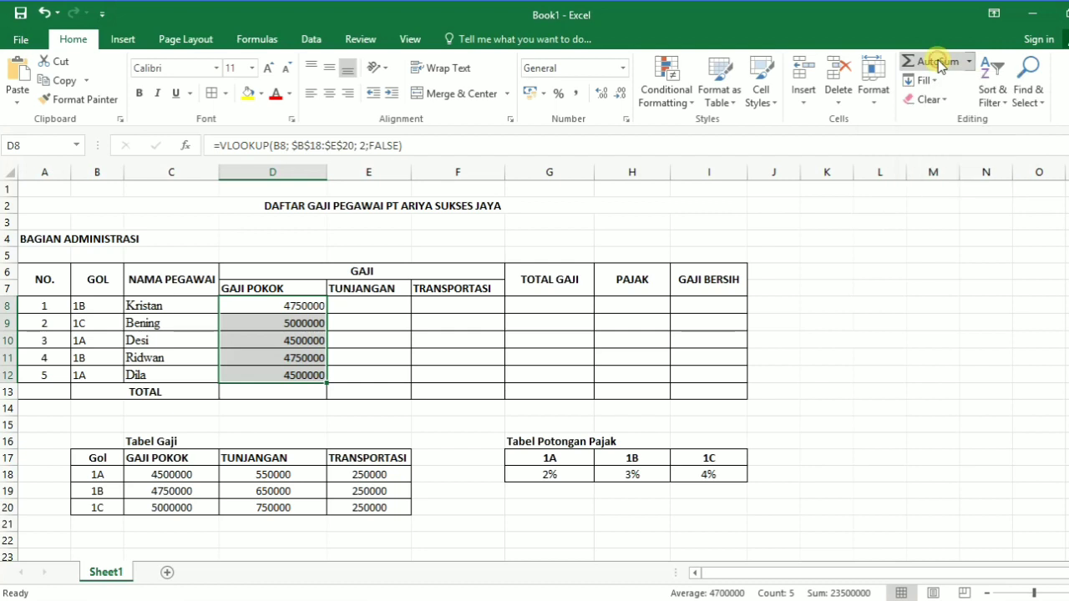
{"action": "left_click", "coordinate": [941, 65]}
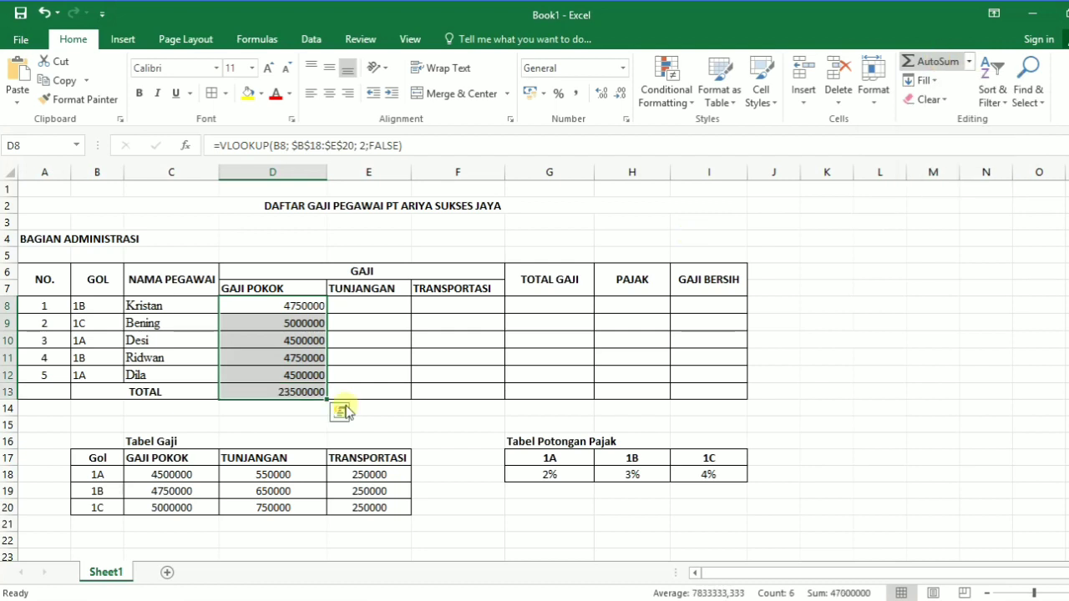
{"action": "left_click", "coordinate": [287, 390]}
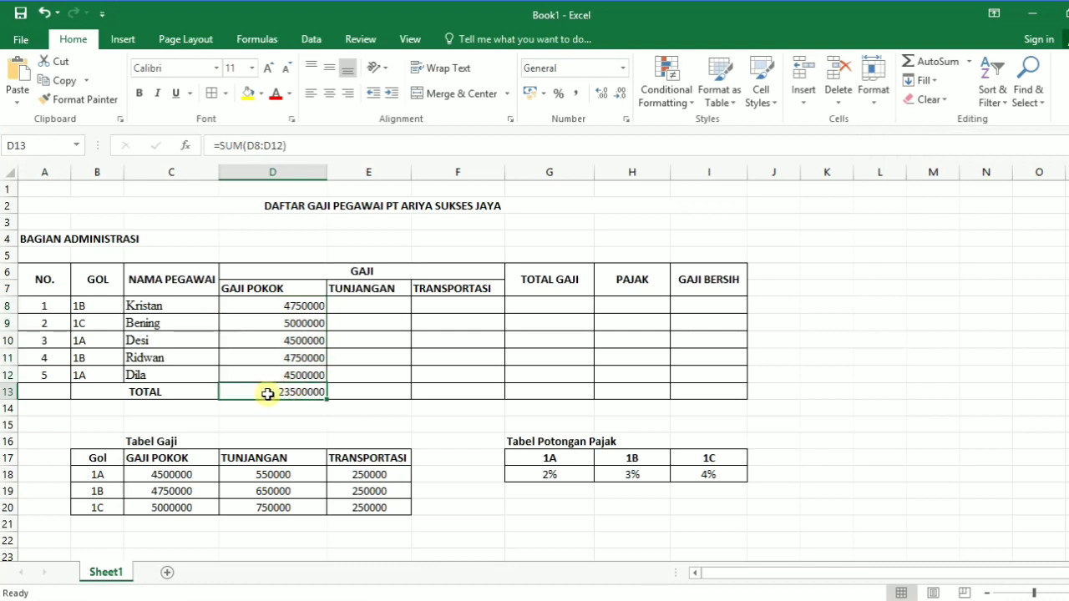
Step: Rewrite D13 as =SUM(D8:D12) so the GAJI POKOK total shows 23500000
{"action": "double_click", "coordinate": [268, 392]}
{"action": "double_click", "coordinate": [267, 395]}
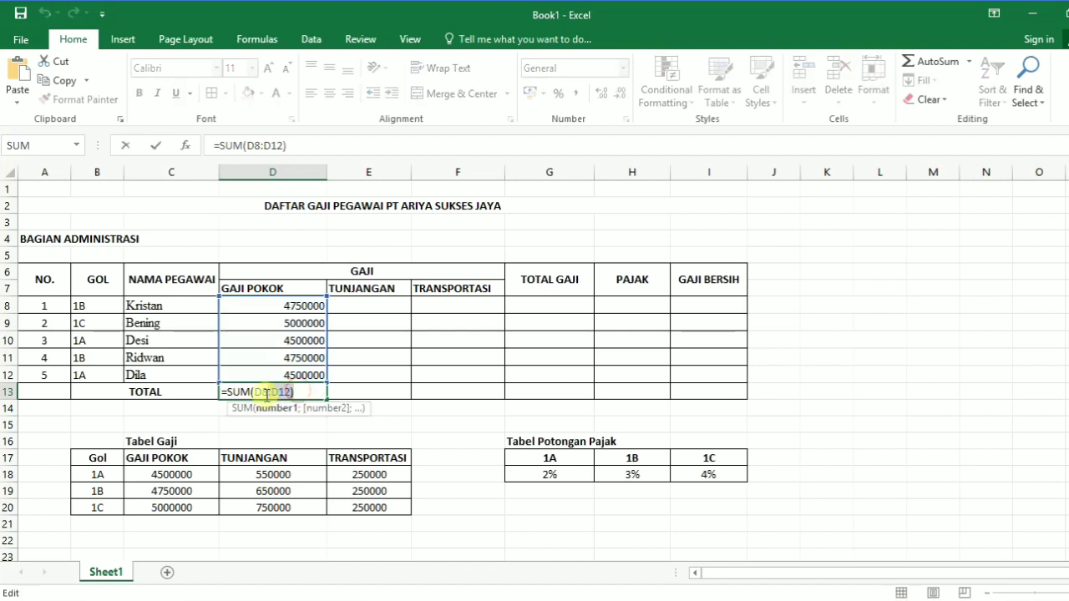
{"action": "left_click_drag", "start_coordinate": [304, 393], "coordinate": [230, 396]}
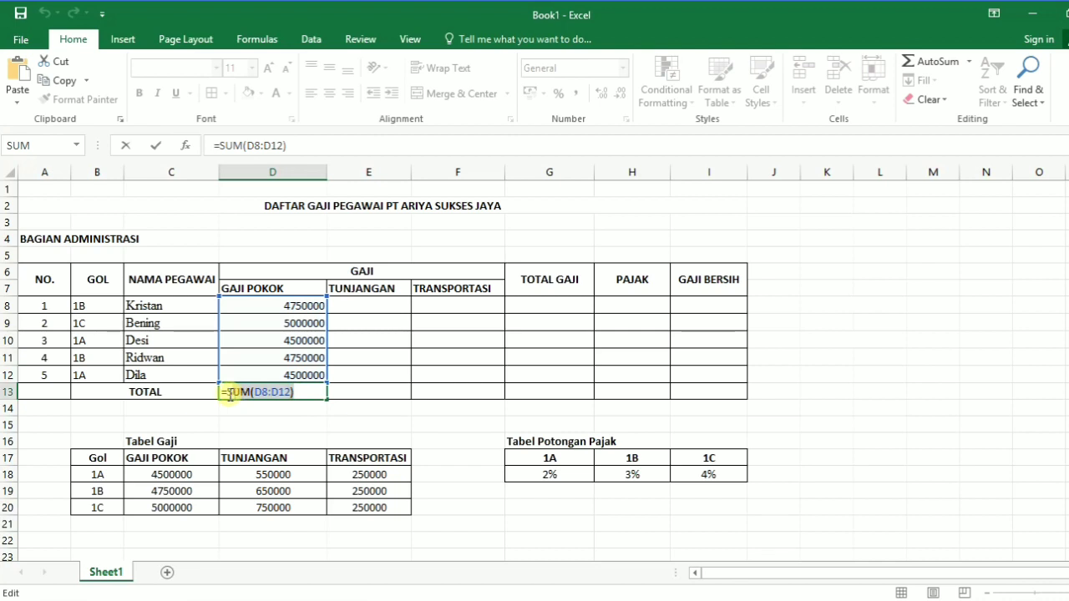
{"action": "key", "text": "BackSpace"}
{"action": "type", "text": "=S"}
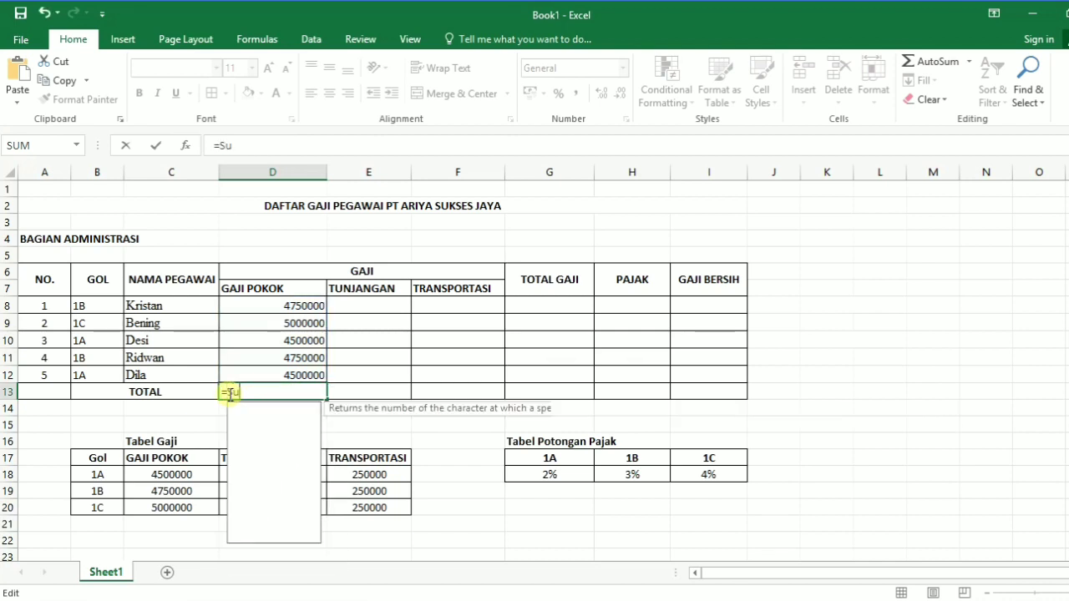
{"action": "type", "text": "um"}
{"action": "double_click", "coordinate": [250, 409]}
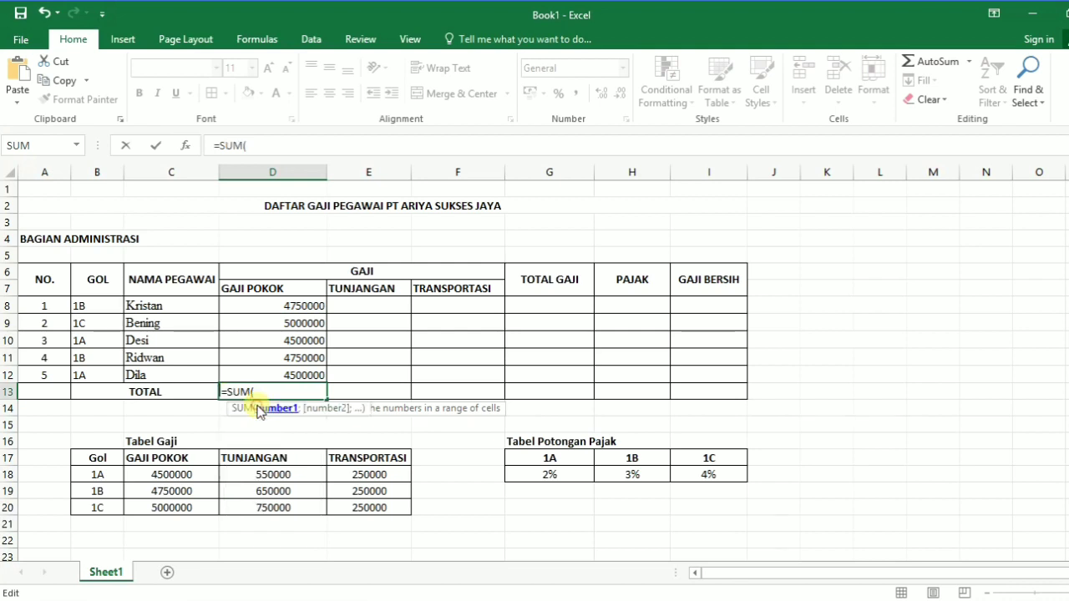
{"action": "left_click_drag", "start_coordinate": [299, 314], "coordinate": [295, 375]}
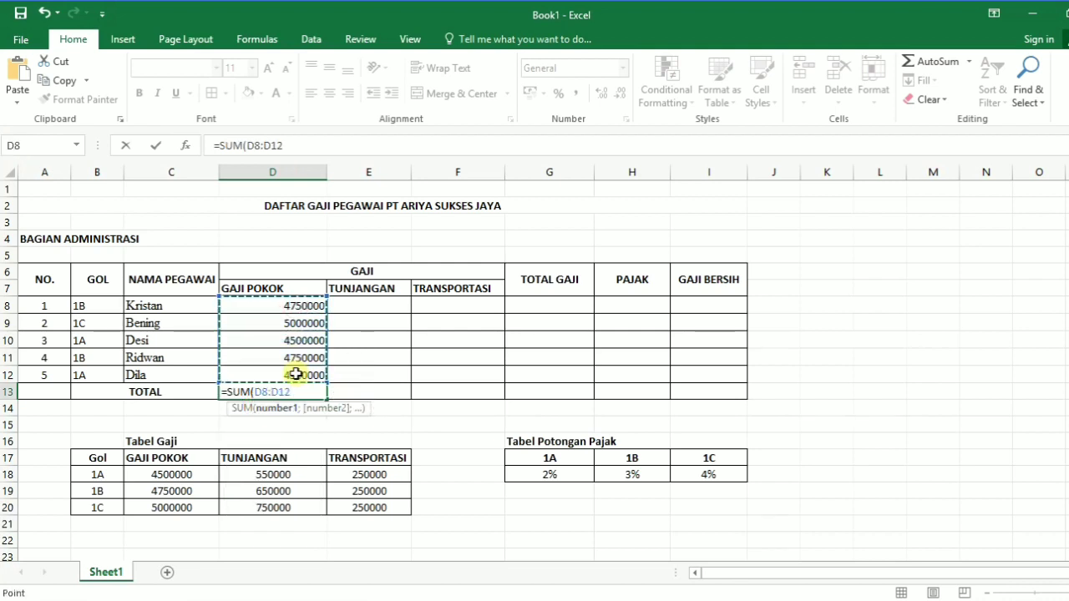
{"action": "key", "text": "ctrl+Return"}
{"action": "key", "text": "Return"}
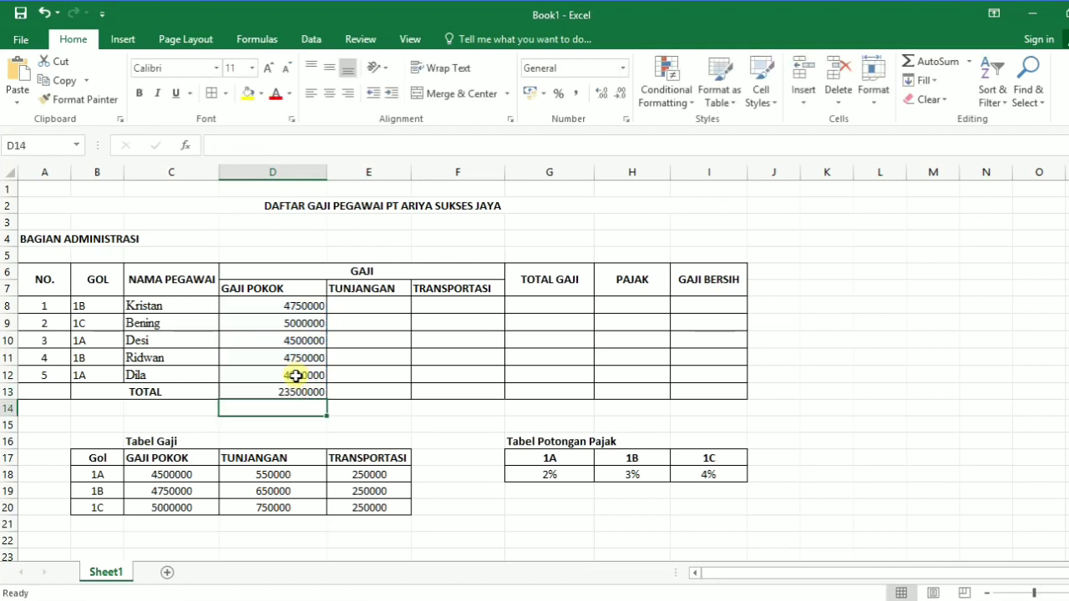
Step: Enter =VLOOKUP(B8; B18:E20; 3;TRUE) in E8 so Kristan's TUNJANGAN shows 650000
{"action": "left_click", "coordinate": [339, 302]}
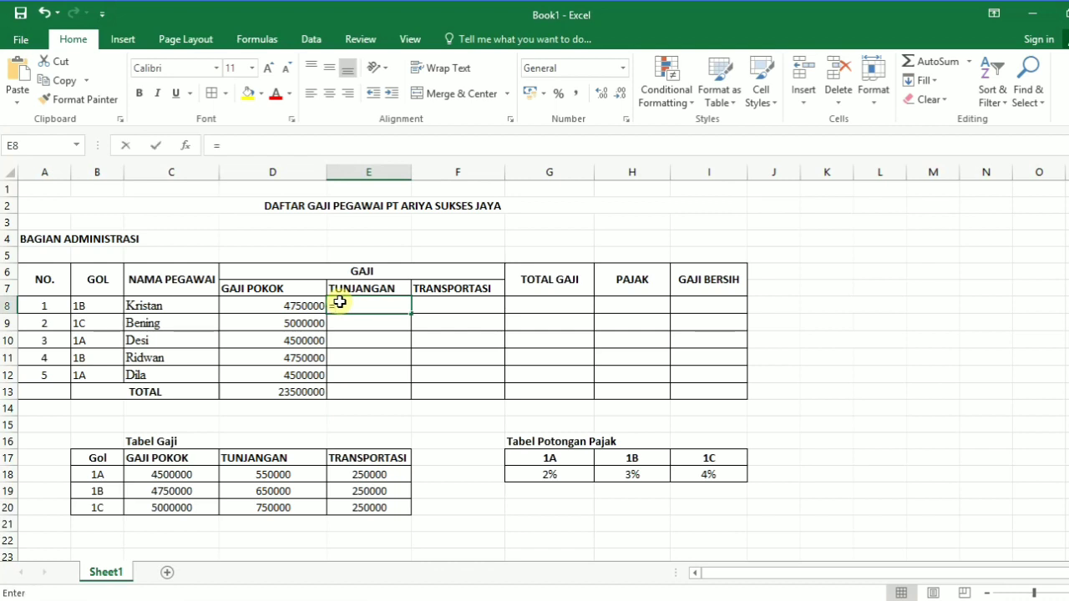
{"action": "type", "text": "=vl"}
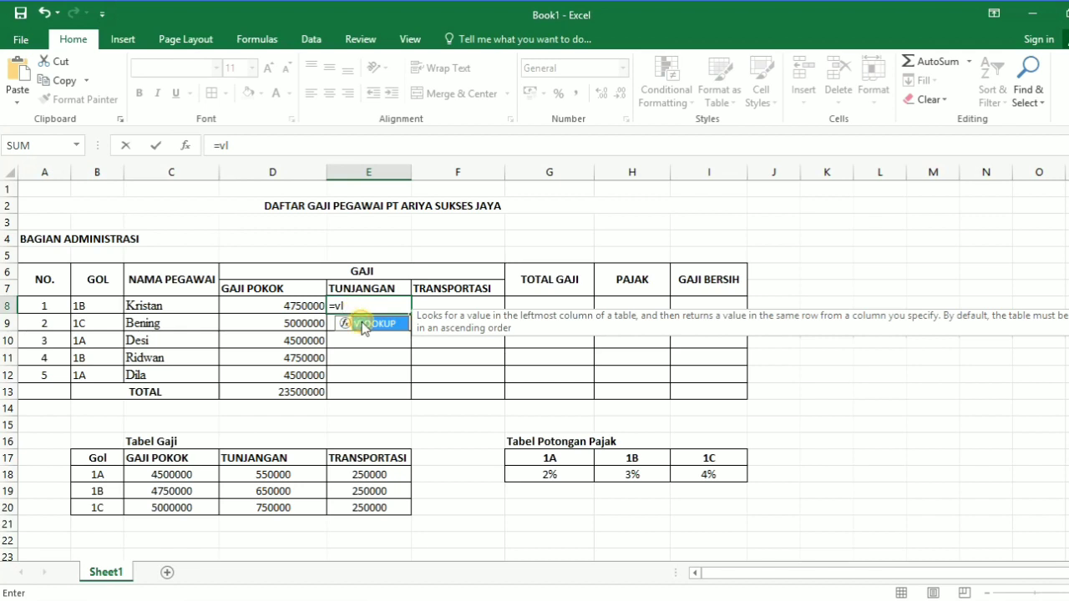
{"action": "double_click", "coordinate": [363, 324]}
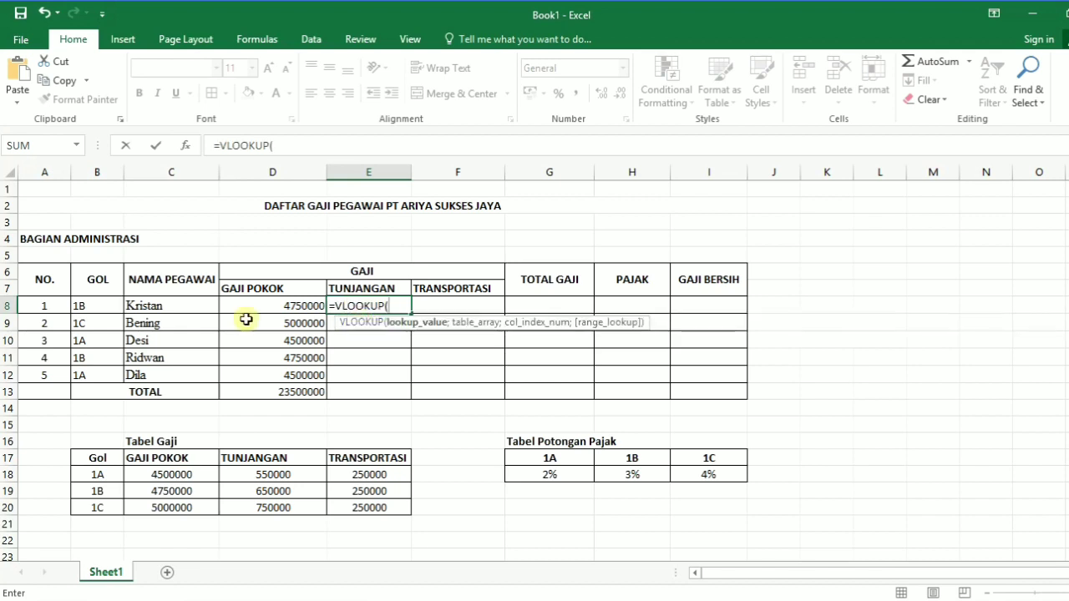
{"action": "left_click", "coordinate": [85, 307]}
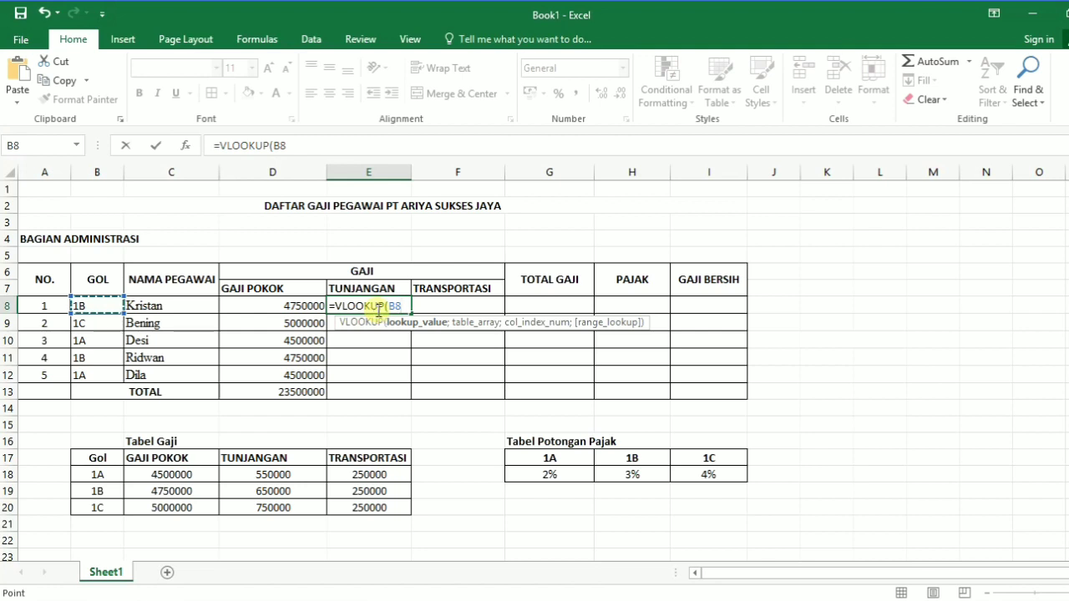
{"action": "type", "text": ";"}
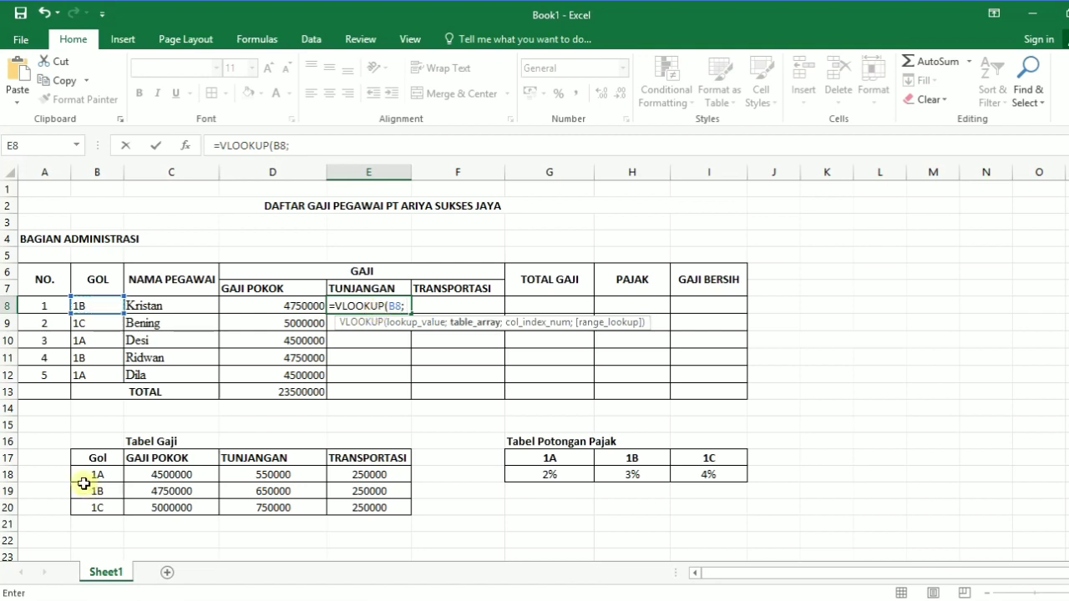
{"action": "left_click_drag", "start_coordinate": [93, 474], "coordinate": [376, 511]}
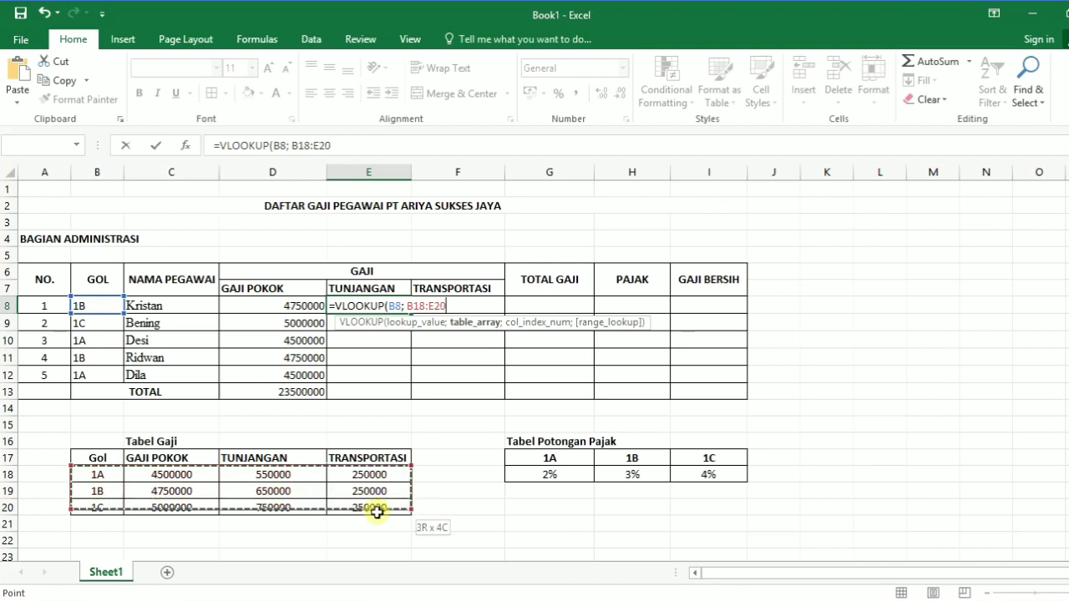
{"action": "left_click_drag", "start_coordinate": [376, 510], "coordinate": [375, 511]}
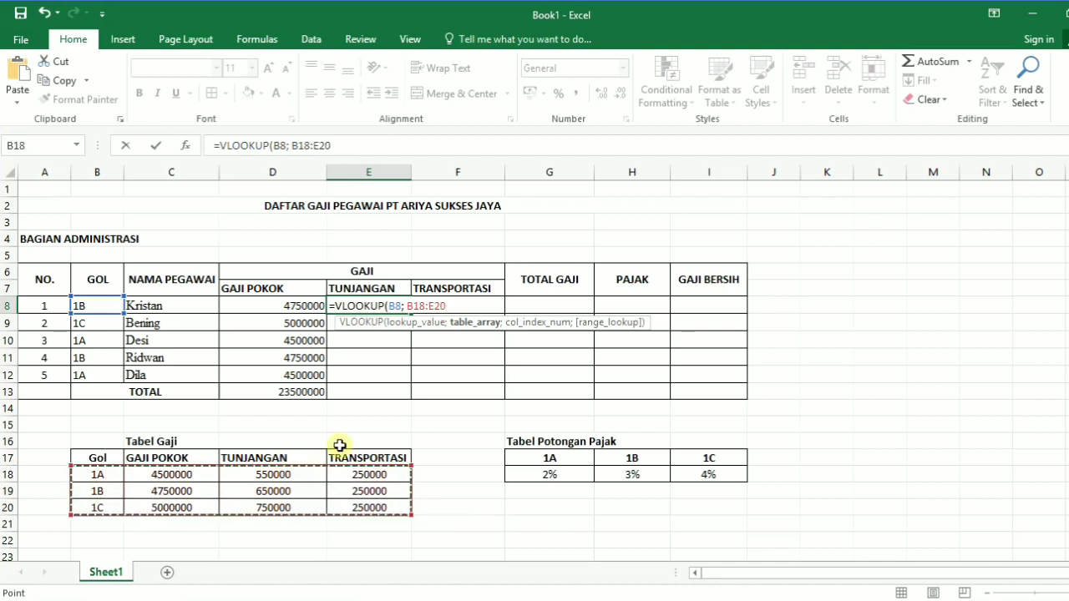
{"action": "type", "text": "; 3"}
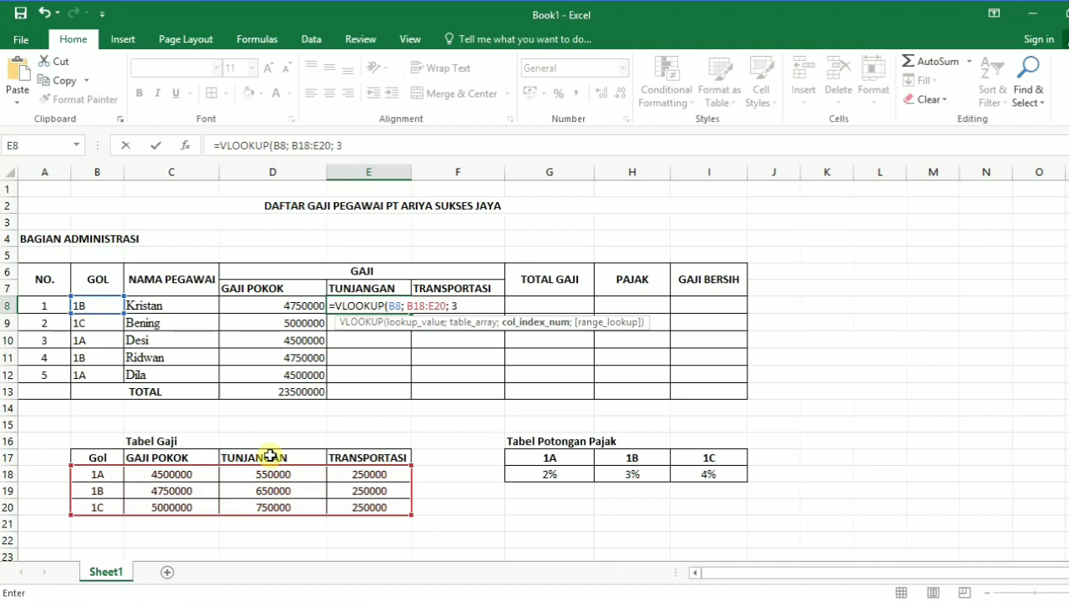
{"action": "type", "text": ";"}
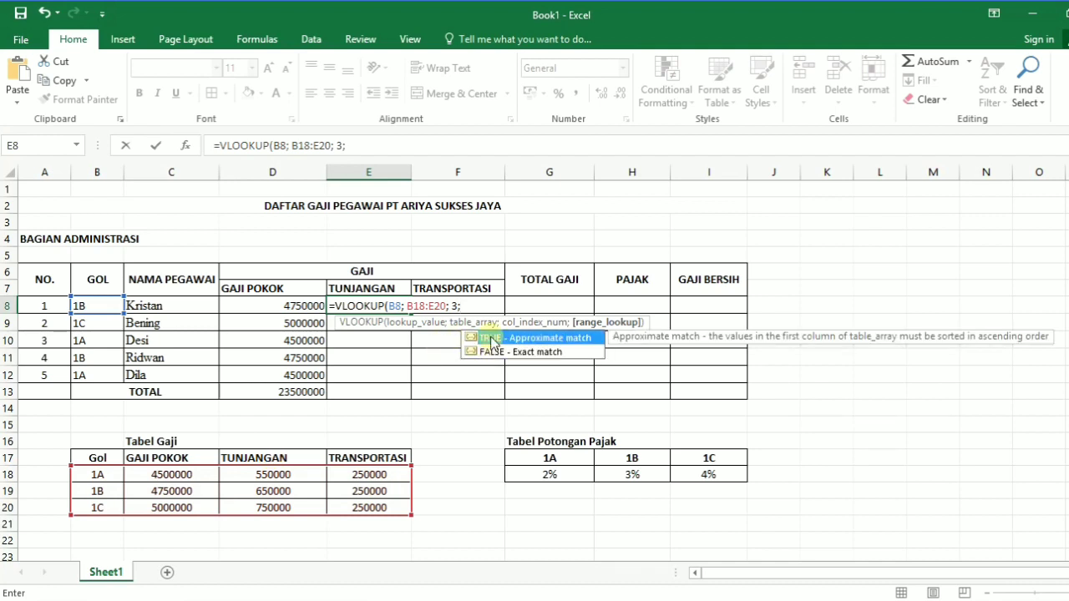
{"action": "double_click", "coordinate": [492, 341]}
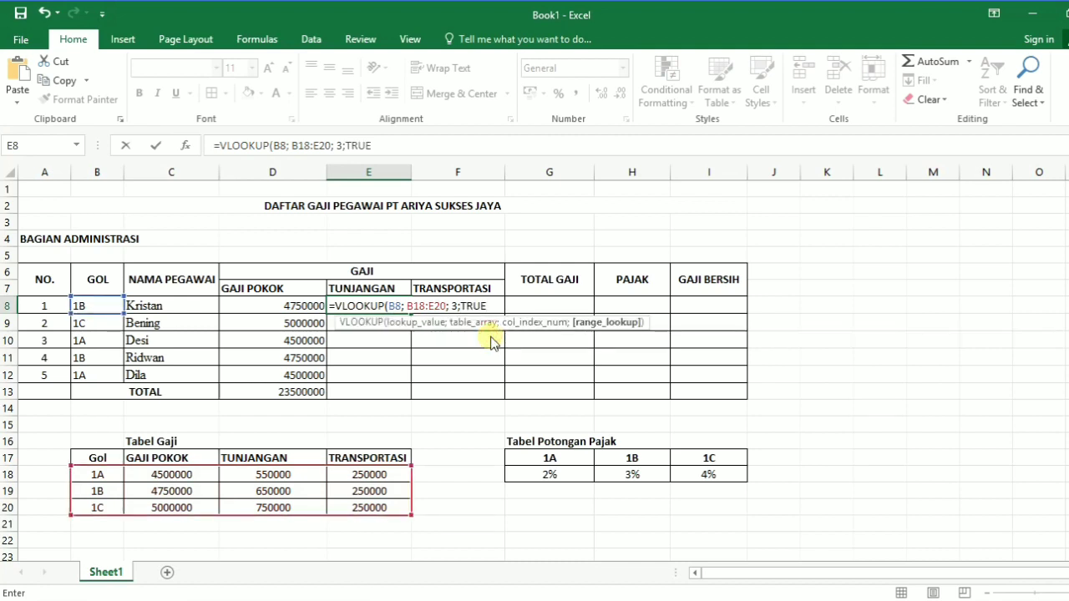
{"action": "type", "text": ")"}
{"action": "key", "text": "Return"}
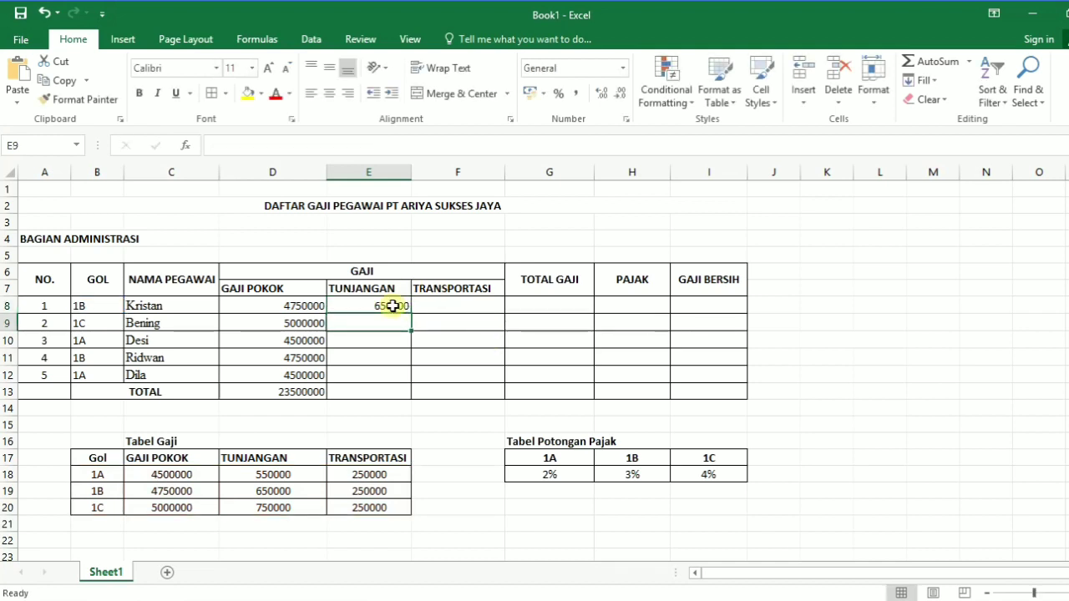
Step: Change E8's lookup range to $B$18:$E$20 in the formula bar, keeping 650000
{"action": "left_click", "coordinate": [393, 306]}
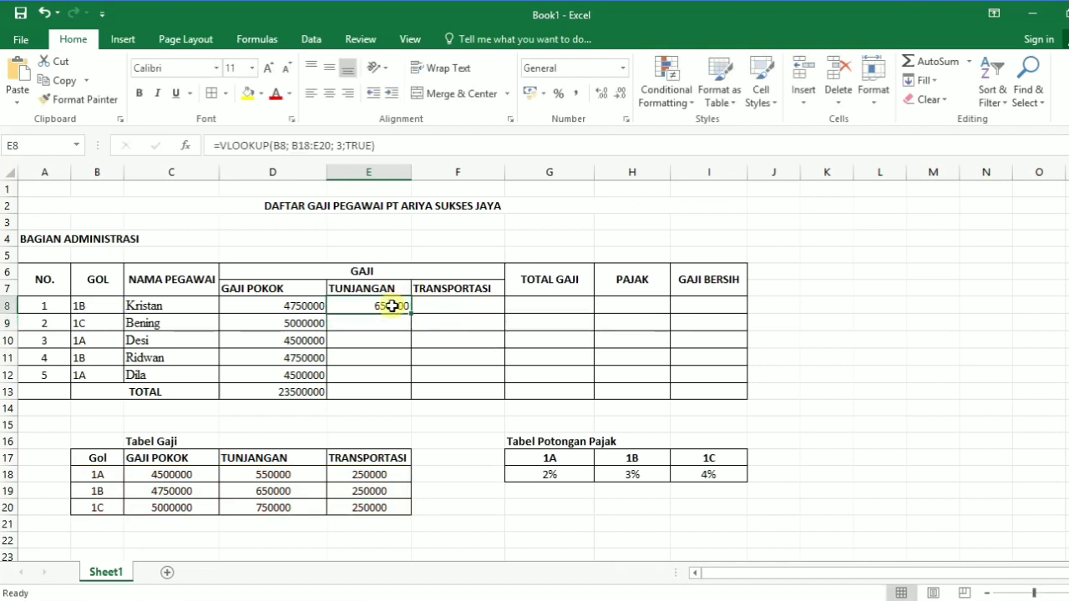
{"action": "left_click", "coordinate": [293, 149]}
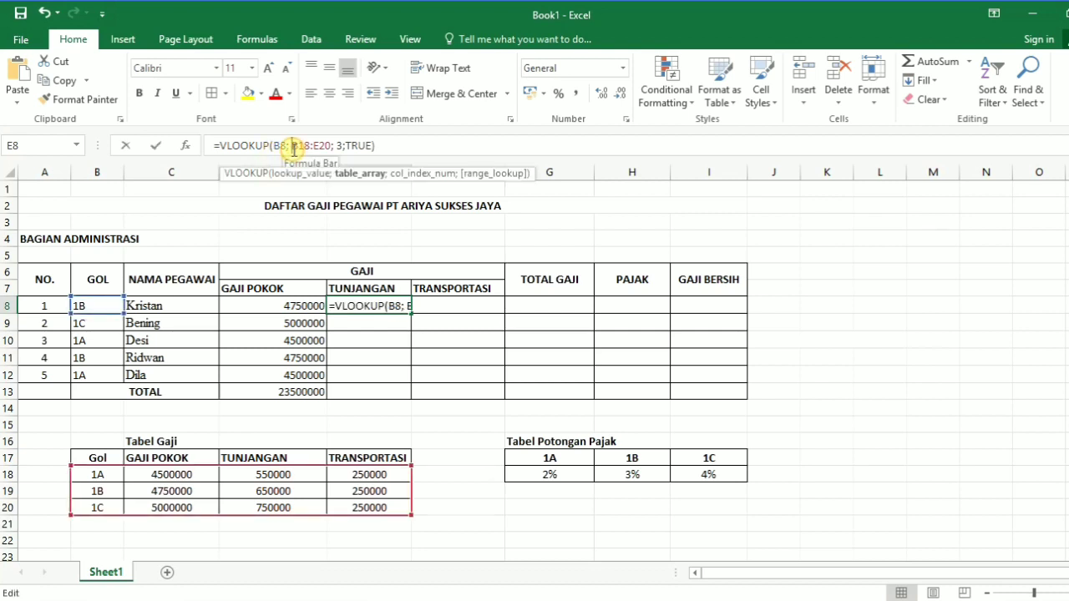
{"action": "type", "text": "$B"}
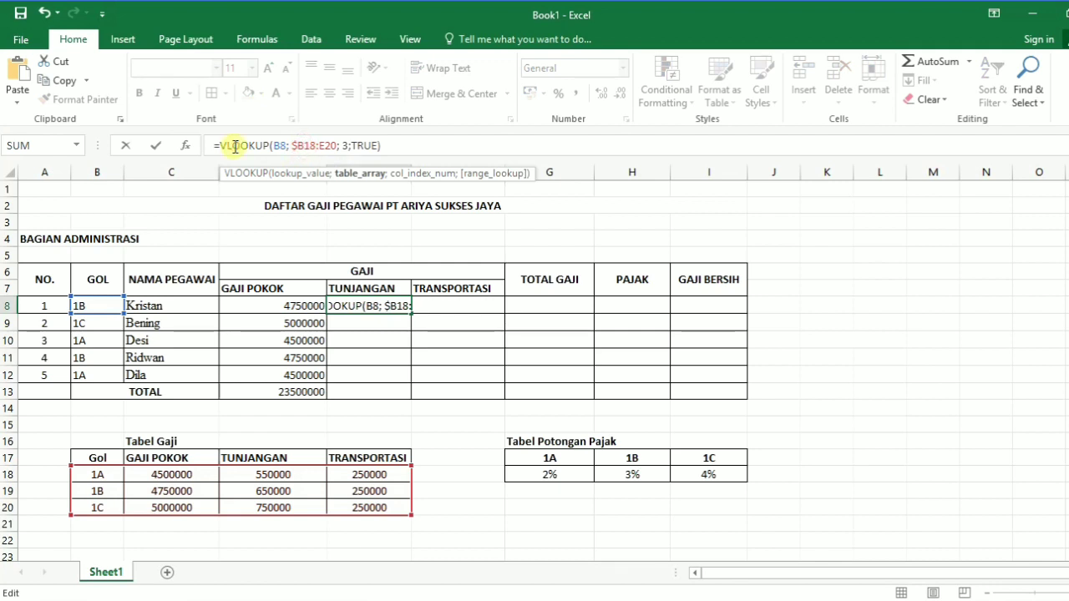
{"action": "type", "text": "$"}
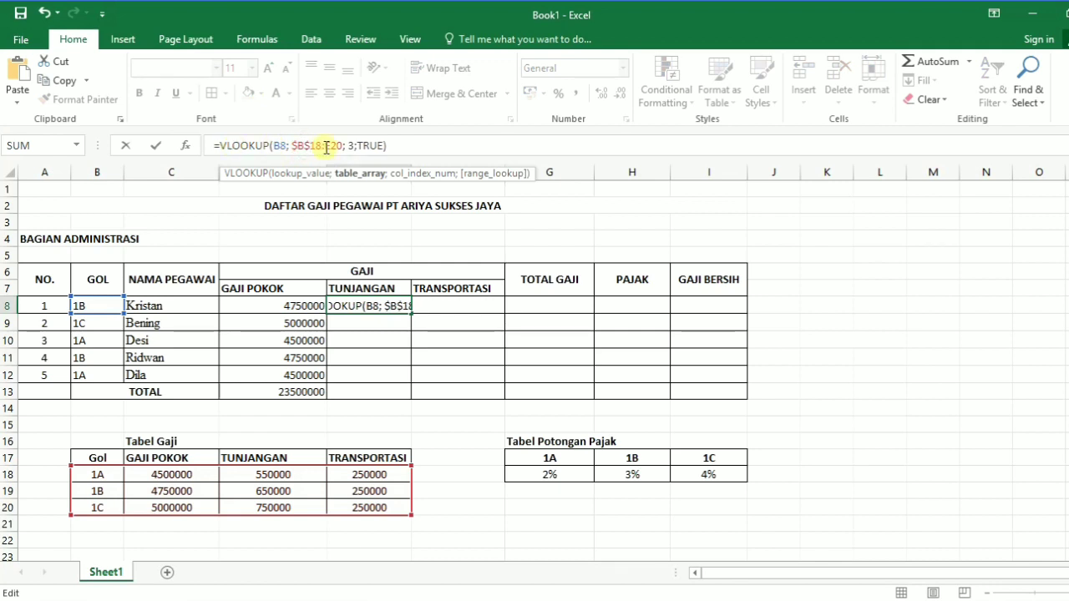
{"action": "left_click", "coordinate": [326, 148]}
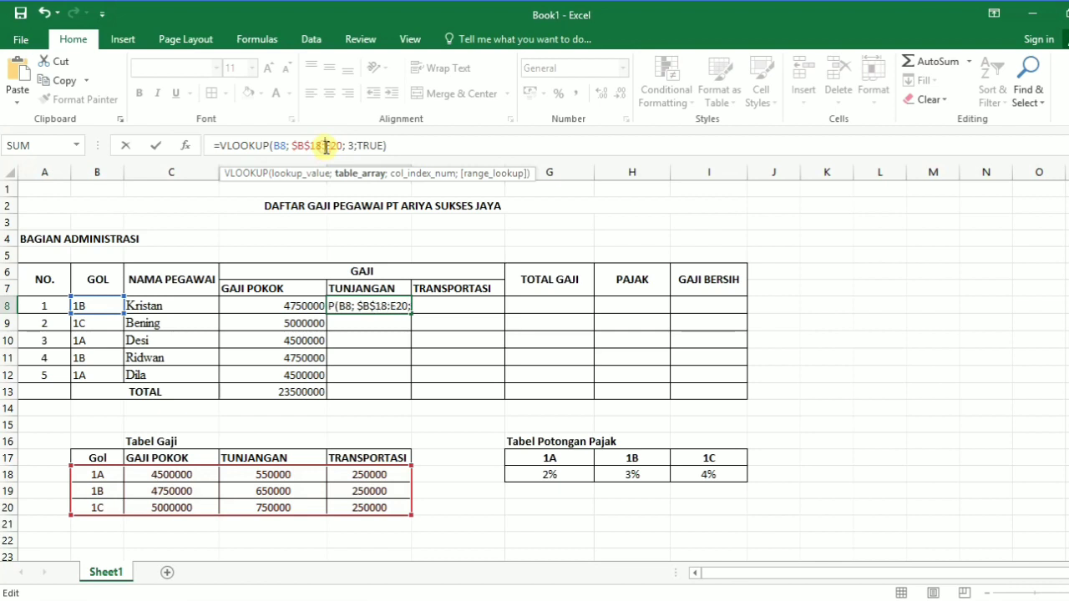
{"action": "type", "text": "$B"}
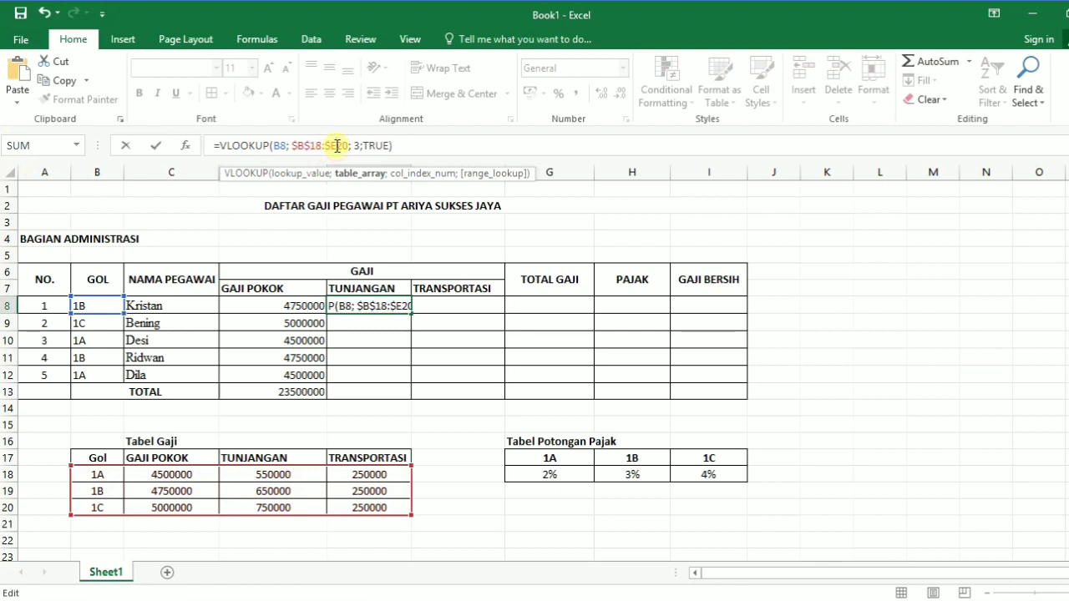
{"action": "type", "text": "$"}
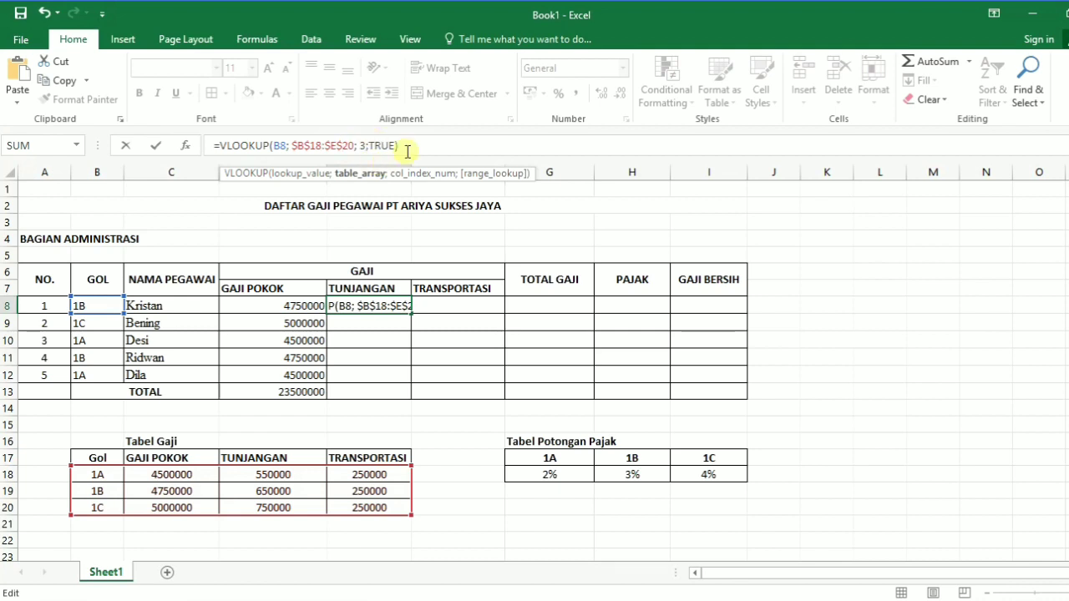
{"action": "key", "text": "Return"}
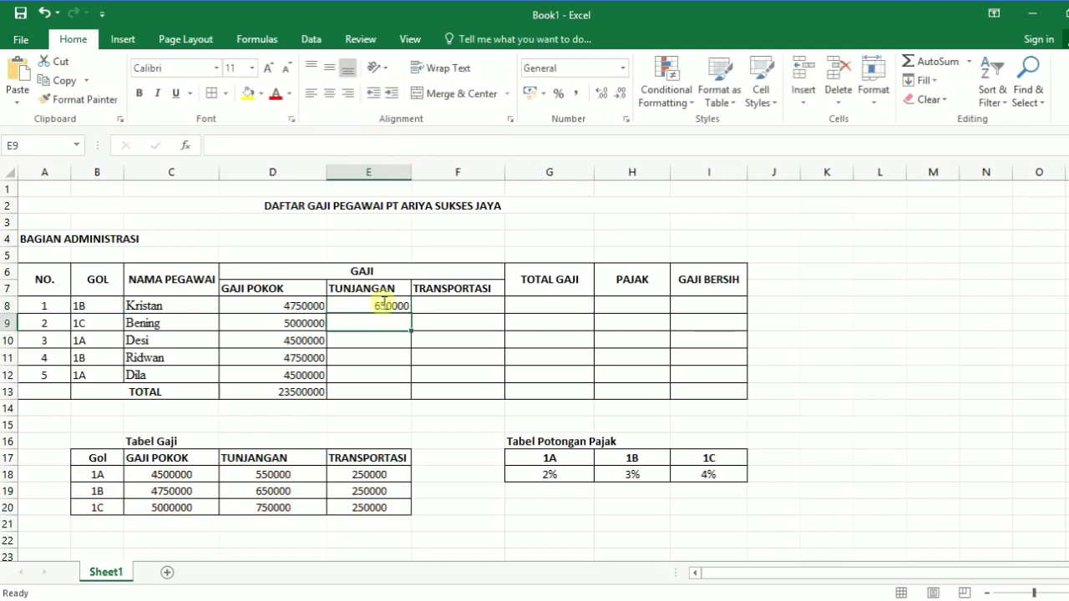
{"action": "left_click", "coordinate": [381, 304]}
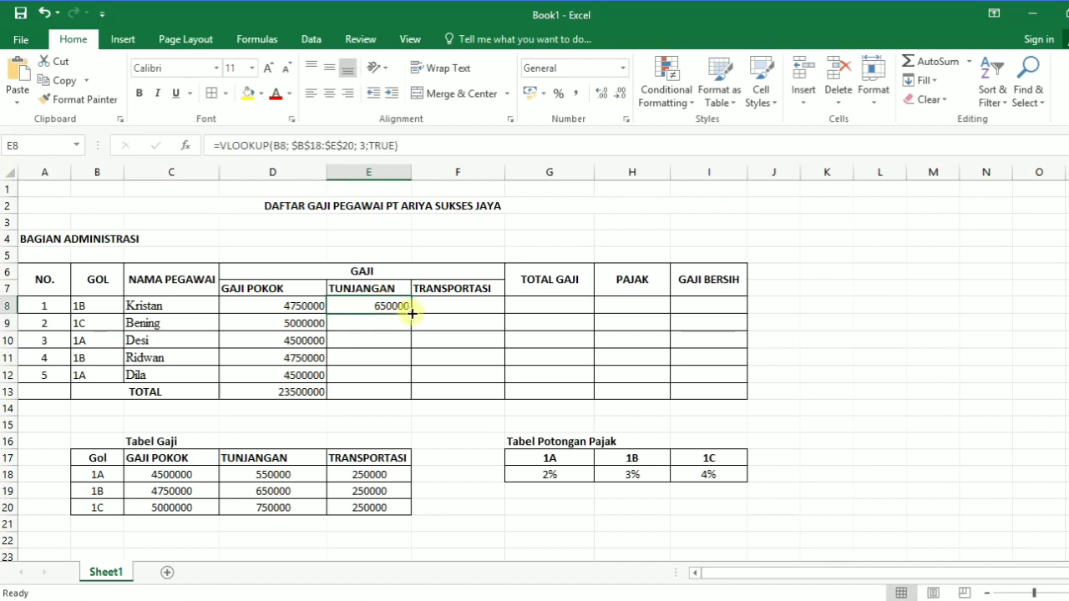
Step: Fill TUNJANGAN down to E12 and total it in E13 as 3150000
{"action": "left_click_drag", "start_coordinate": [412, 313], "coordinate": [408, 379]}
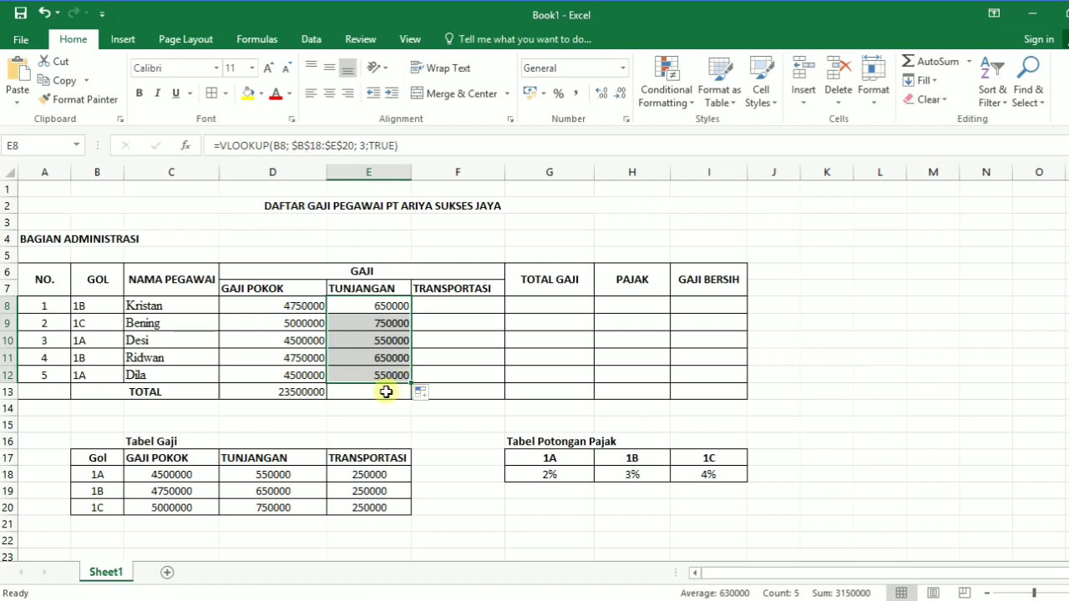
{"action": "left_click", "coordinate": [924, 67]}
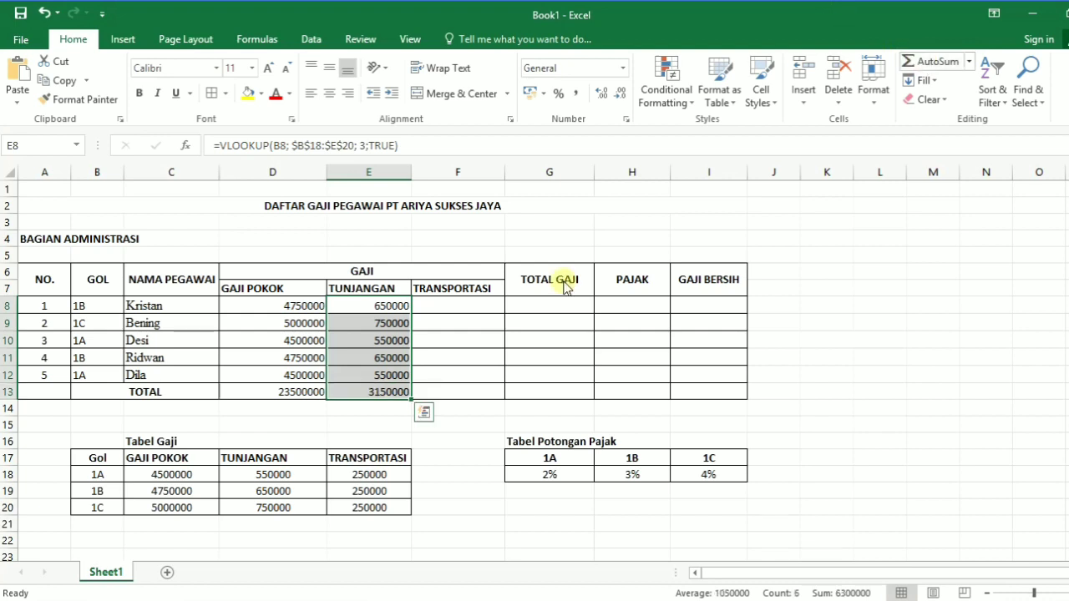
{"action": "left_click", "coordinate": [454, 307]}
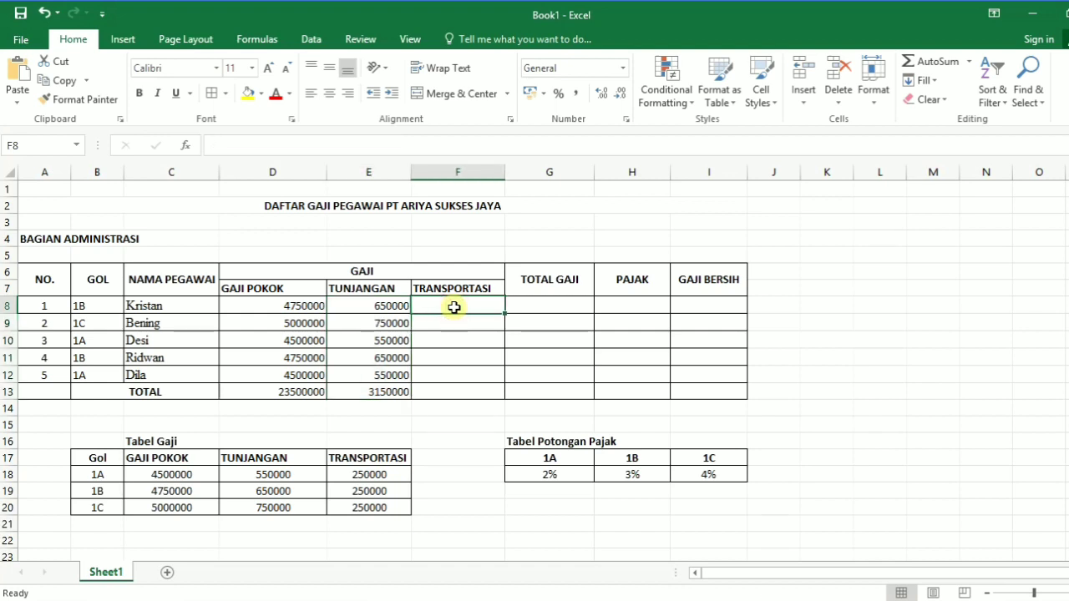
Step: Enter =VLOOKUP(B8;B18:E20;4;FALSE) in F8 so the first employee's TRANSPORTASI shows 250000
{"action": "type", "text": "="}
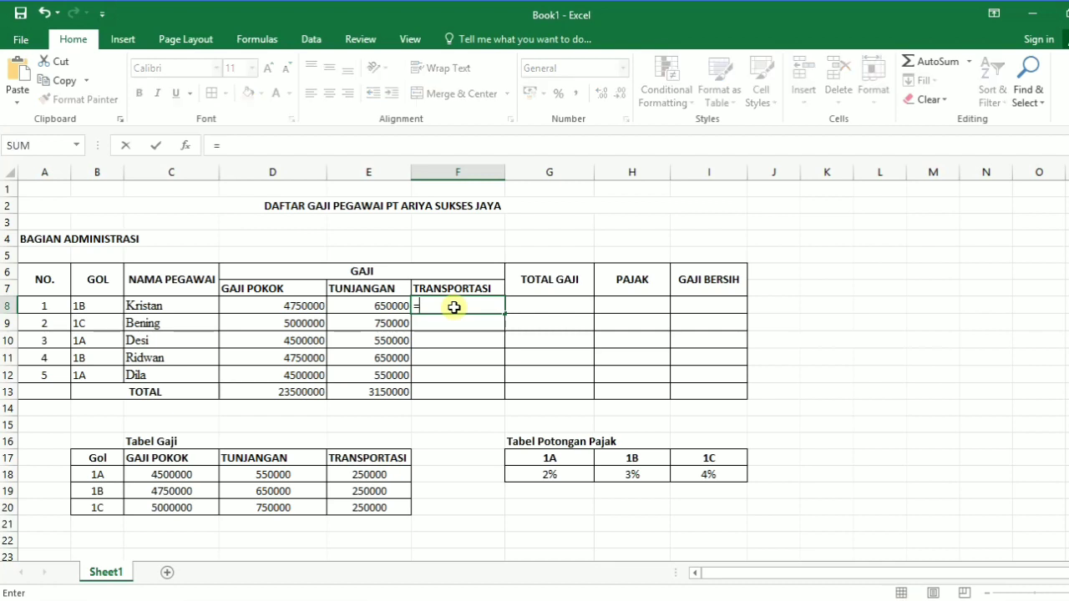
{"action": "type", "text": "vl"}
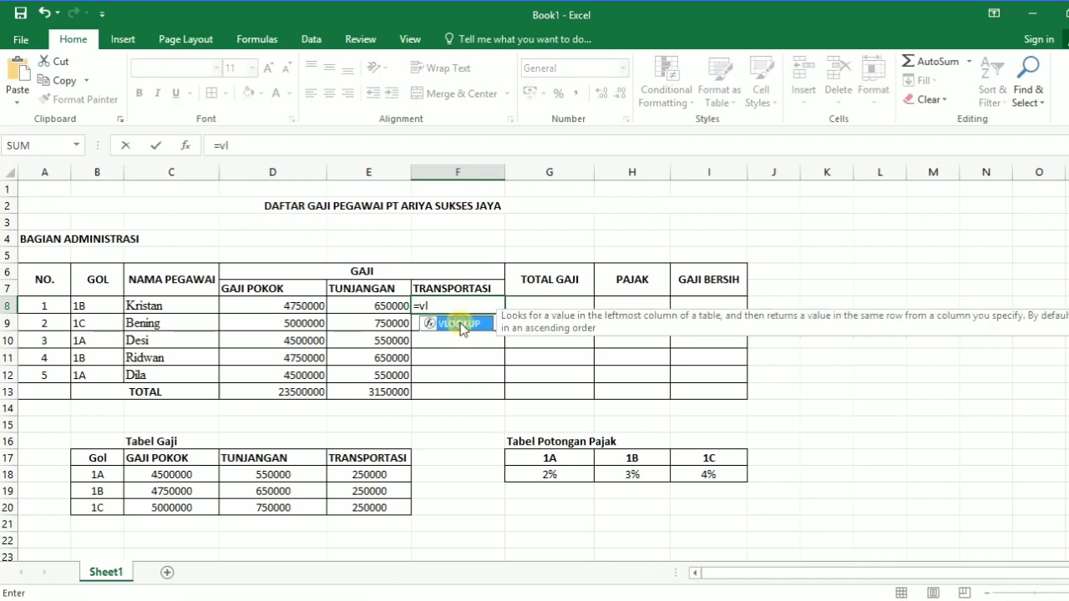
{"action": "double_click", "coordinate": [460, 324]}
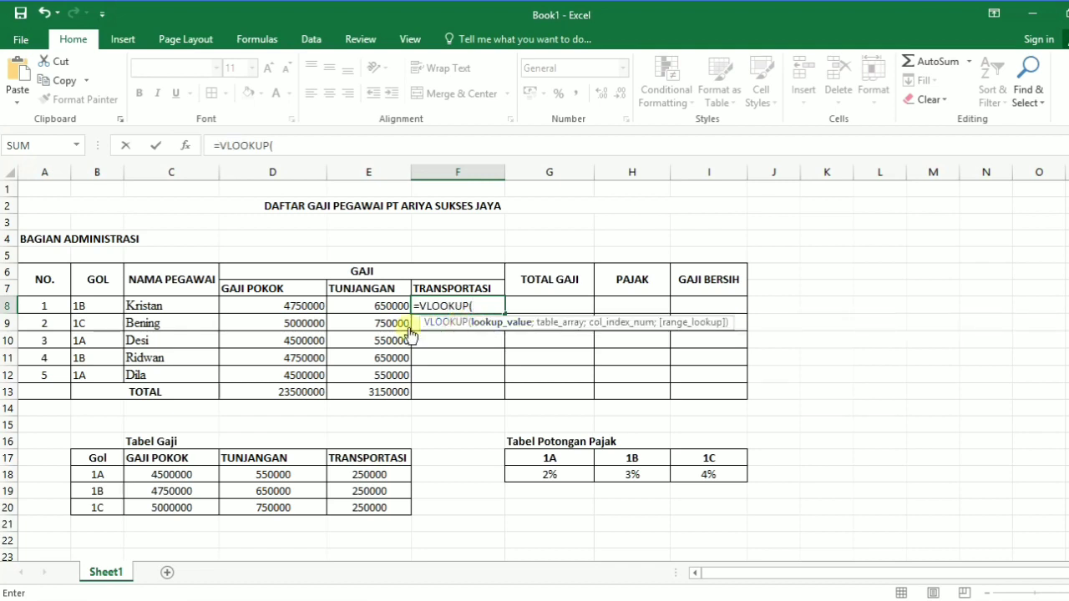
{"action": "left_click", "coordinate": [87, 309]}
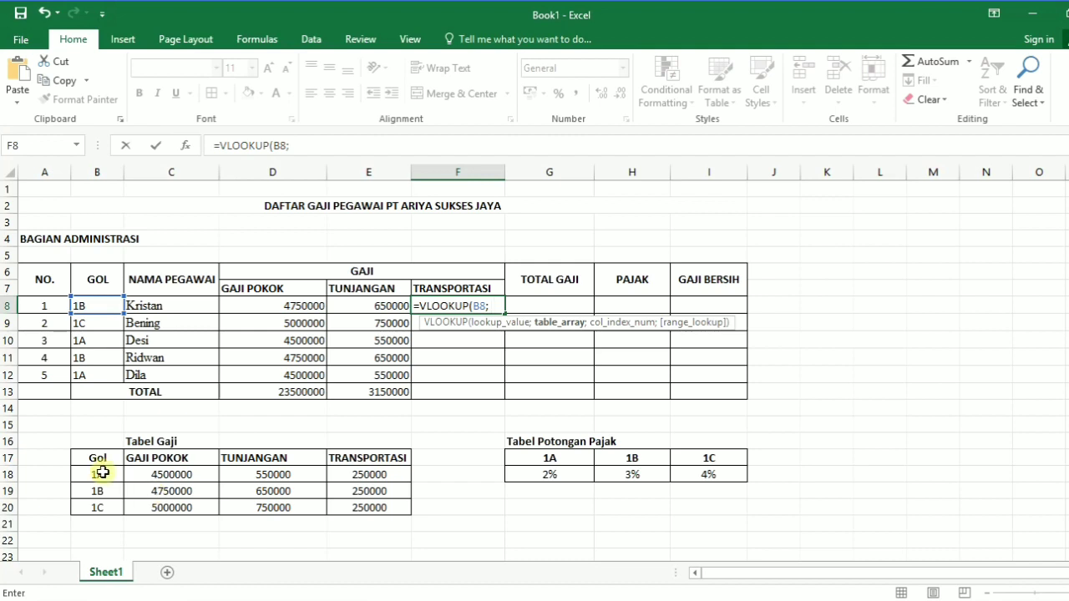
{"action": "left_click_drag", "start_coordinate": [103, 473], "coordinate": [372, 509]}
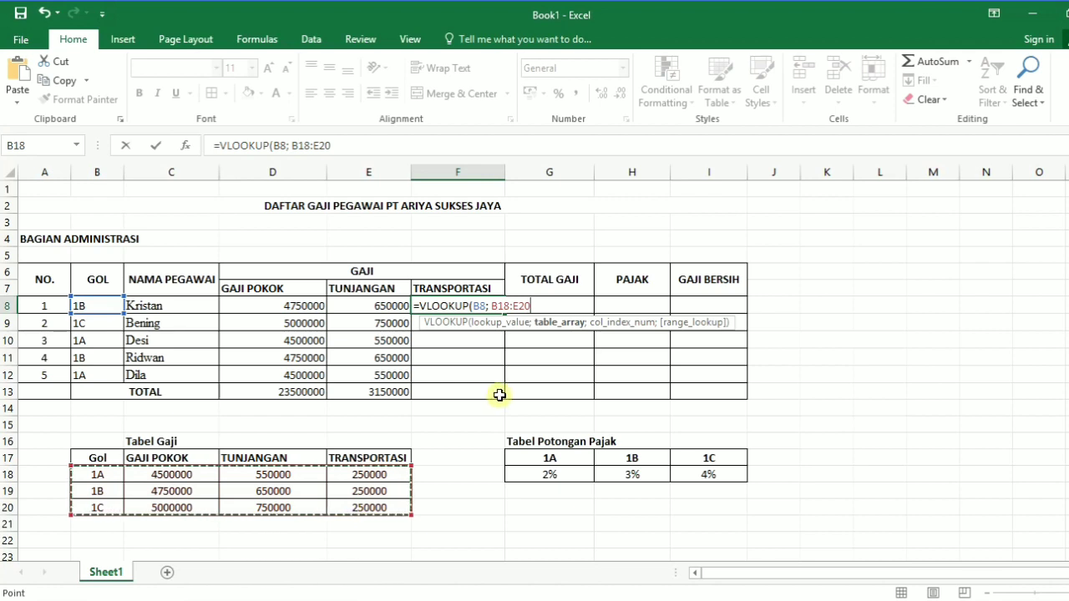
{"action": "type", "text": "; 4"}
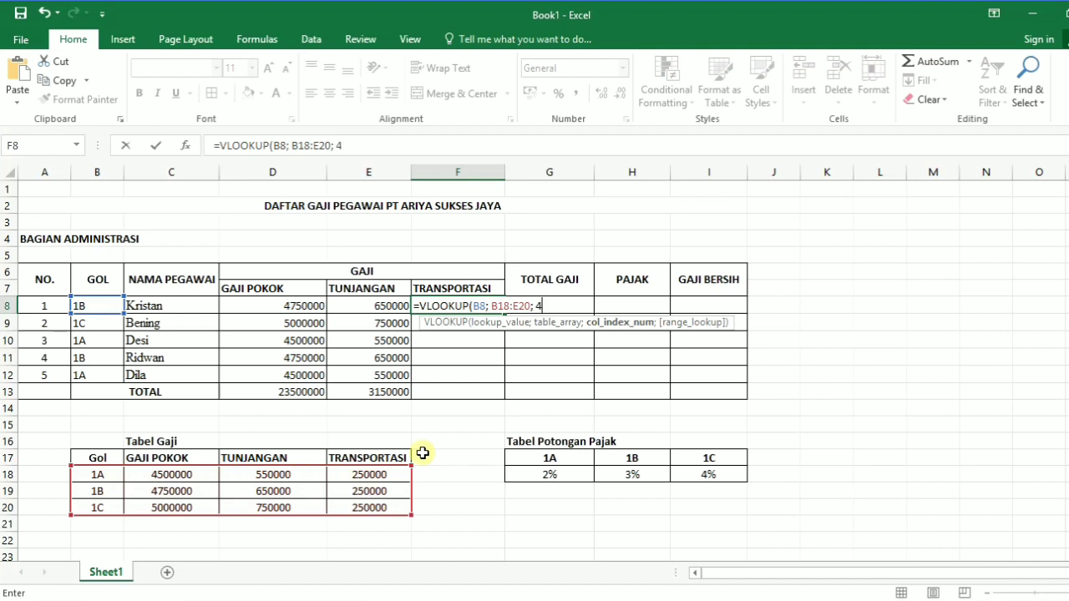
{"action": "type", "text": ";"}
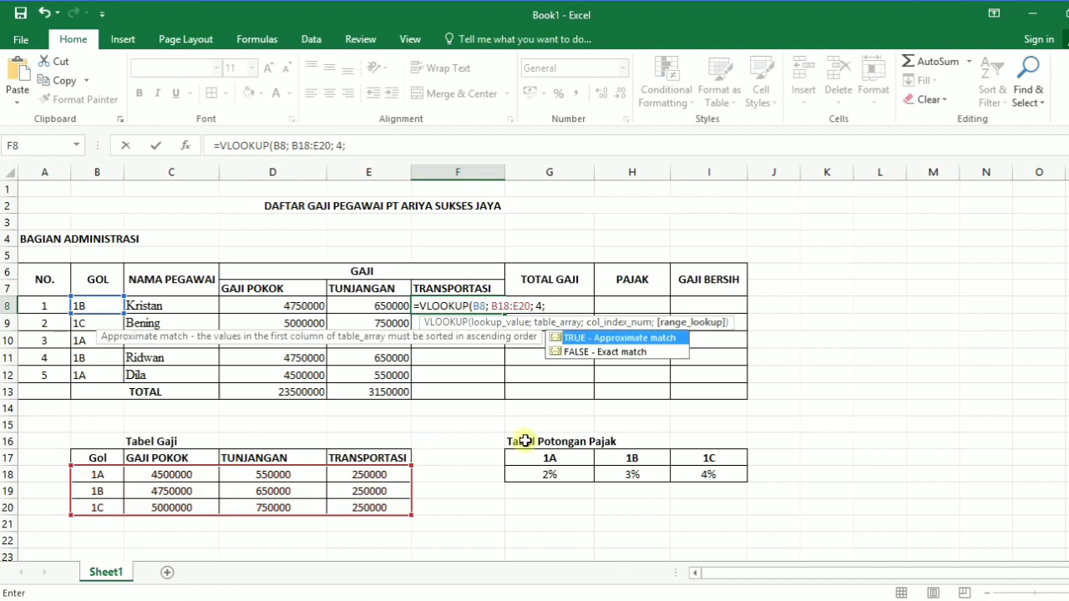
{"action": "left_click", "coordinate": [582, 357]}
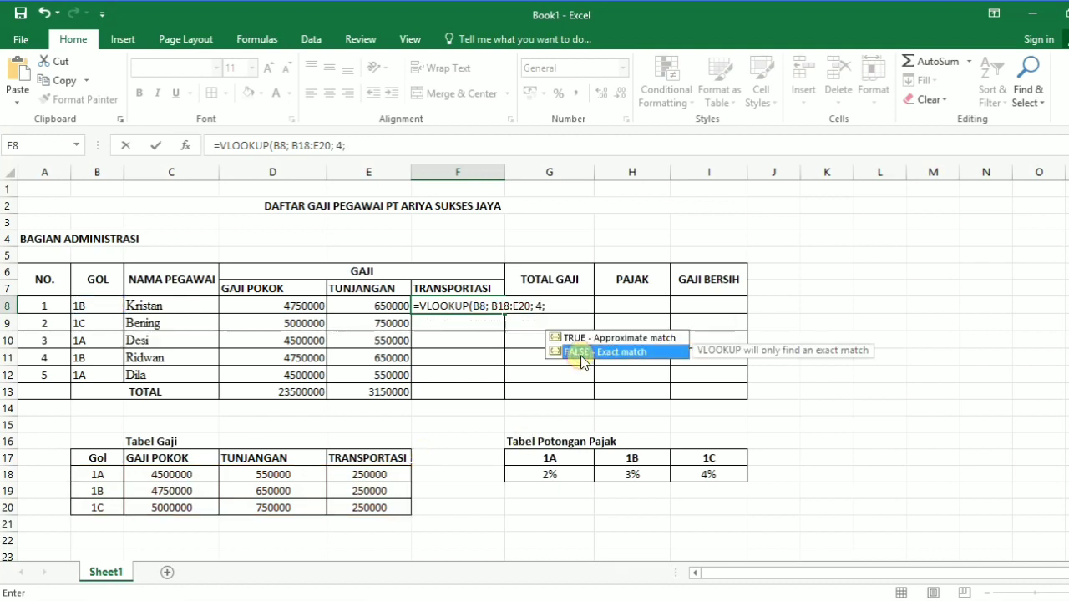
{"action": "key", "text": "Return"}
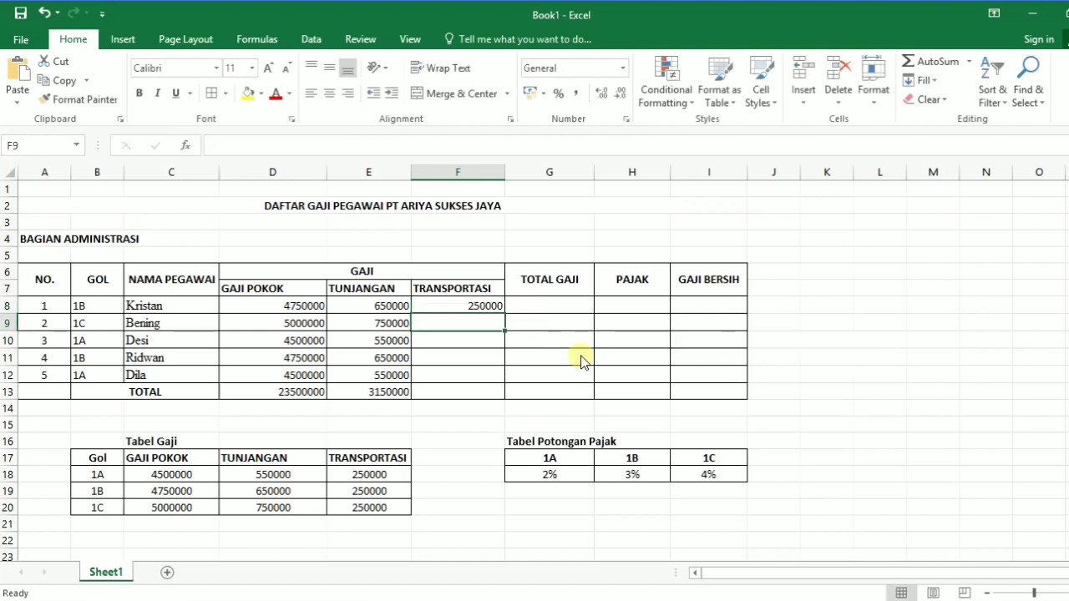
Step: Fill the F8 formula down, then anchor its lookup table as $B$18:$E$20
{"action": "left_click", "coordinate": [491, 302]}
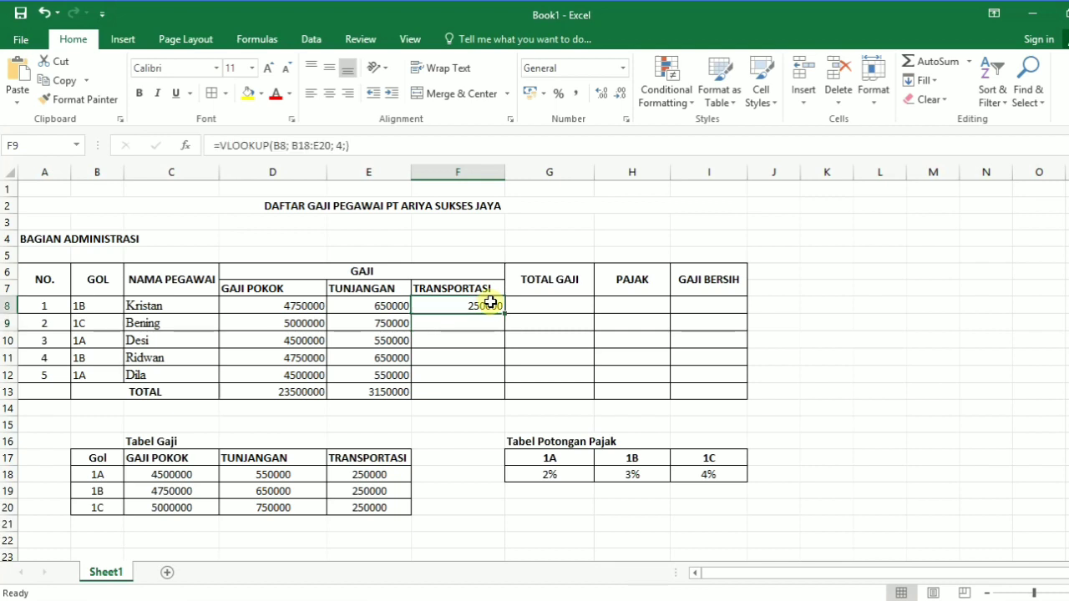
{"action": "left_click_drag", "start_coordinate": [505, 312], "coordinate": [507, 379]}
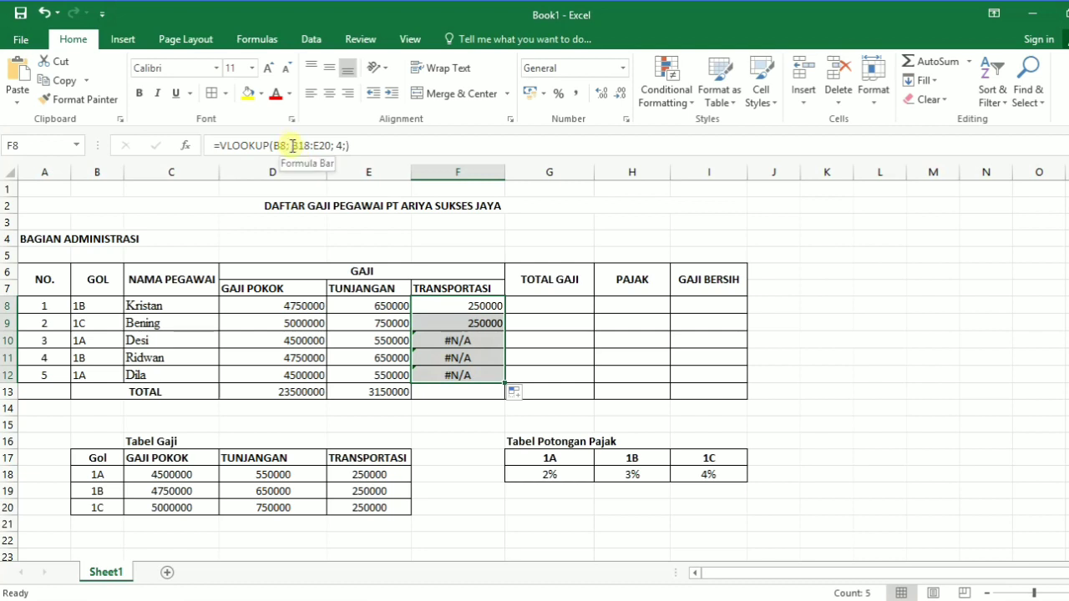
{"action": "left_click", "coordinate": [293, 145]}
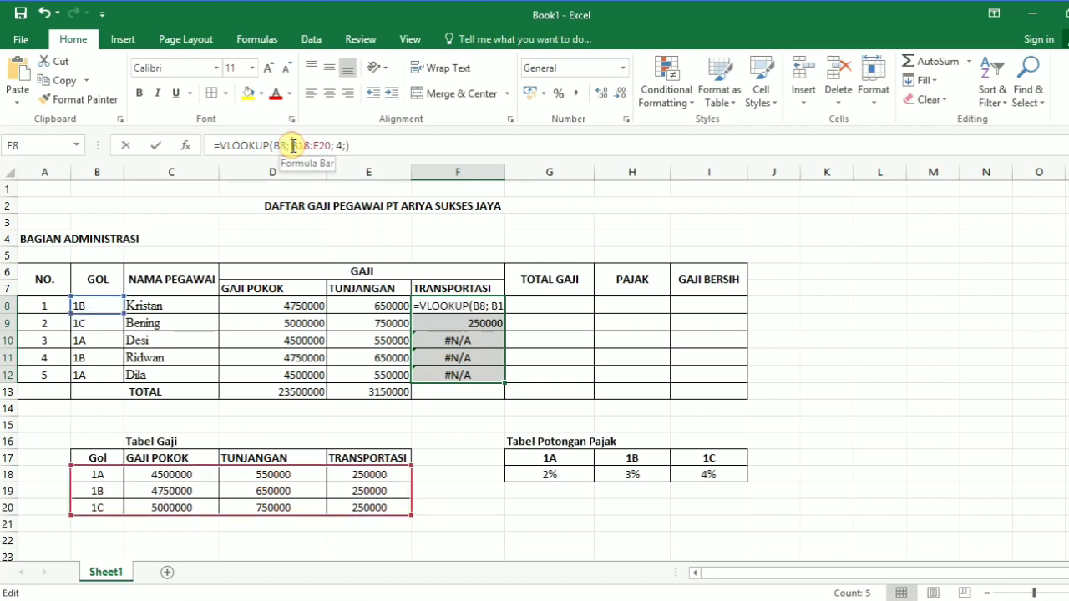
{"action": "key", "text": "F4"}
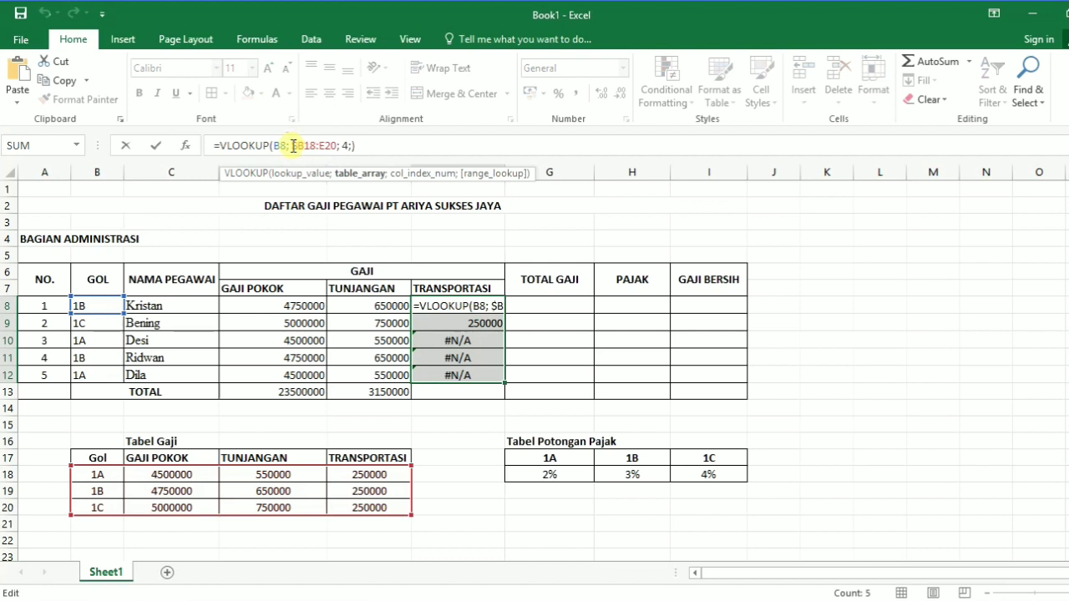
{"action": "left_click", "coordinate": [302, 145]}
{"action": "type", "text": "$"}
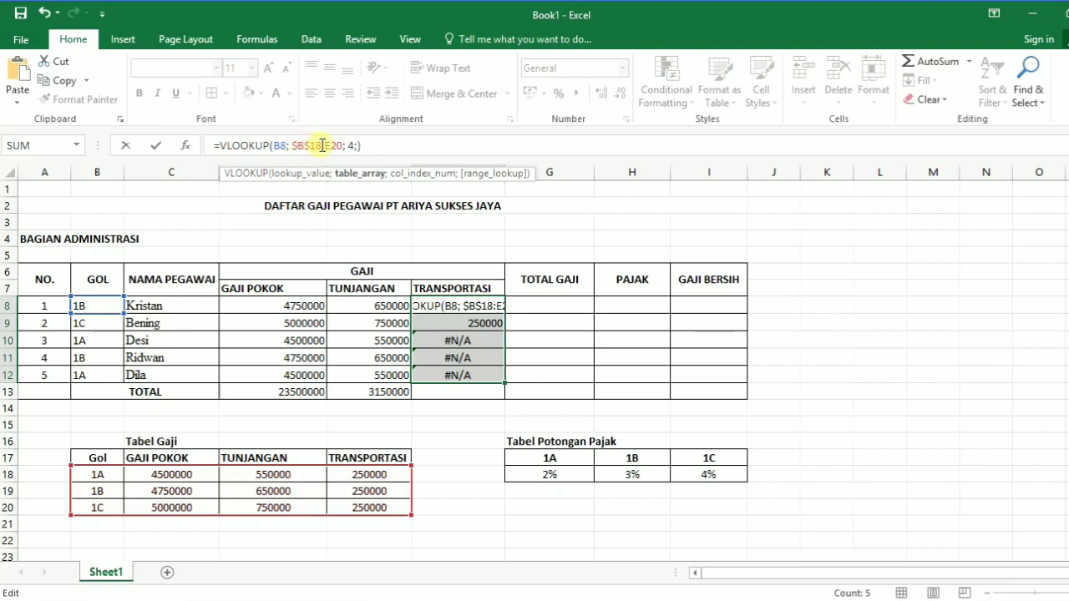
{"action": "left_click", "coordinate": [325, 145]}
{"action": "type", "text": "$"}
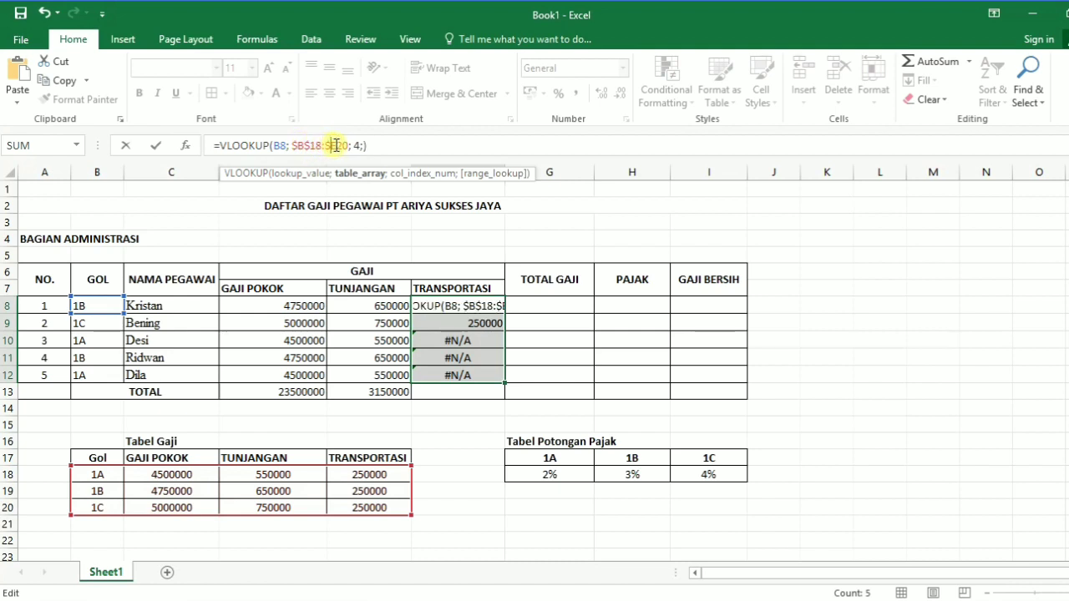
{"action": "left_click", "coordinate": [337, 145]}
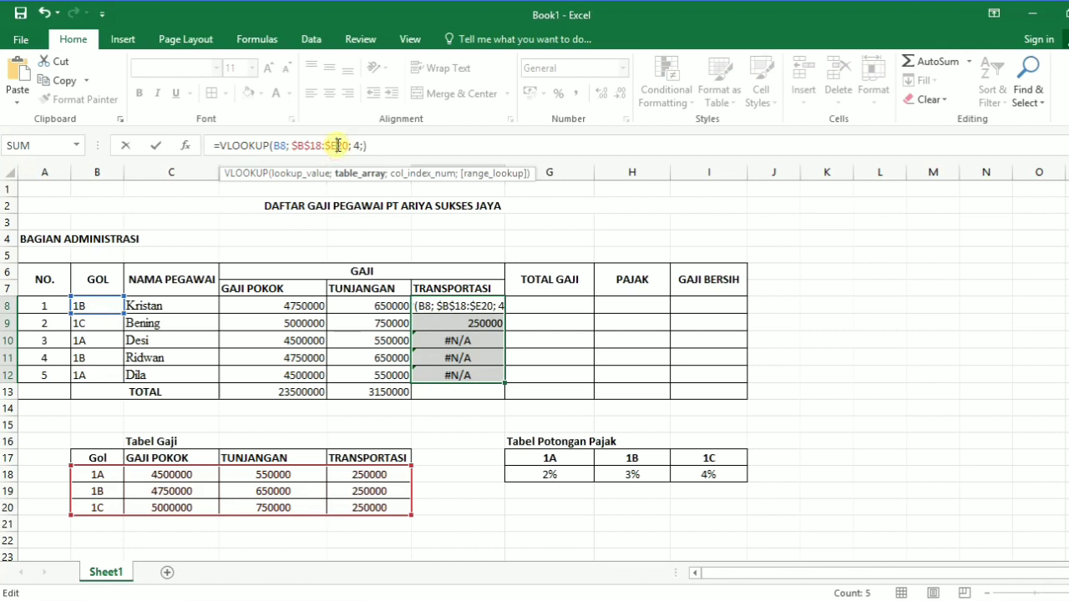
{"action": "type", "text": "$"}
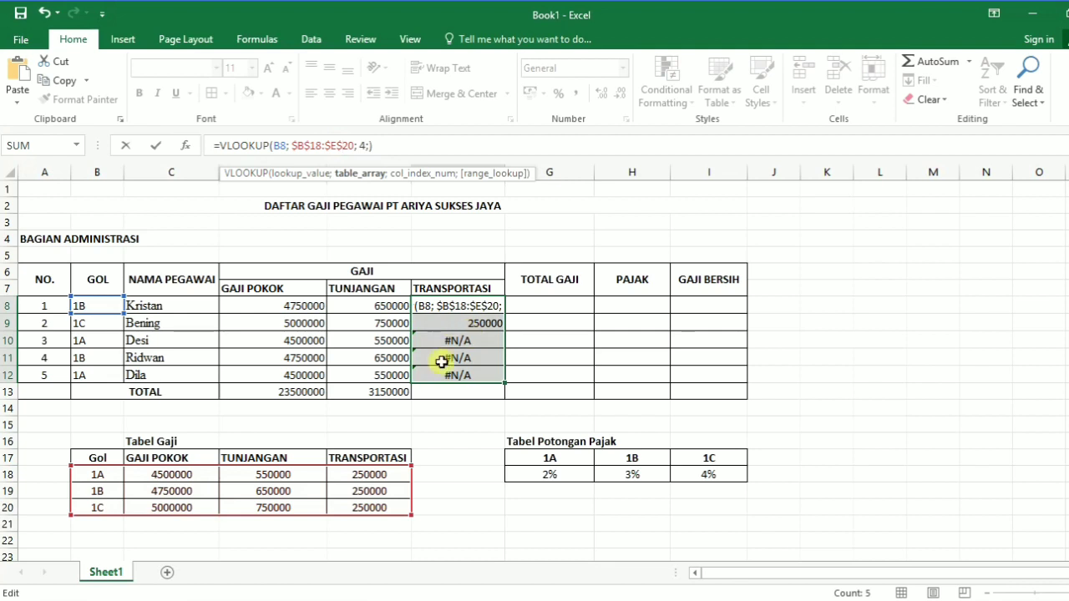
{"action": "key", "text": "Return"}
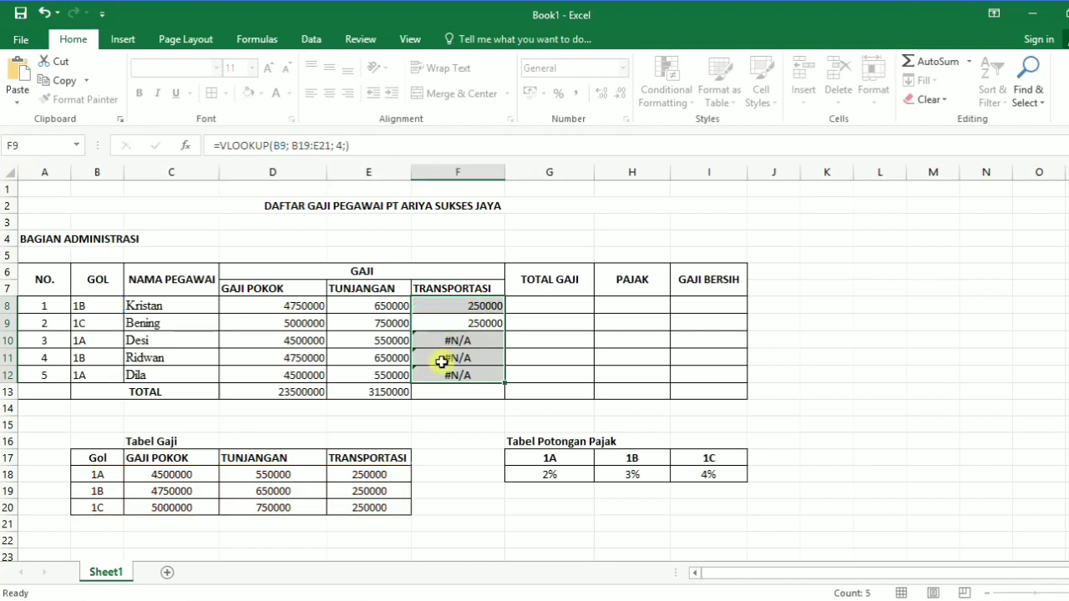
Step: Refill the corrected formula down to F12 and AutoSum TRANSPORTASI to 1250000 in F13
{"action": "left_click", "coordinate": [473, 306]}
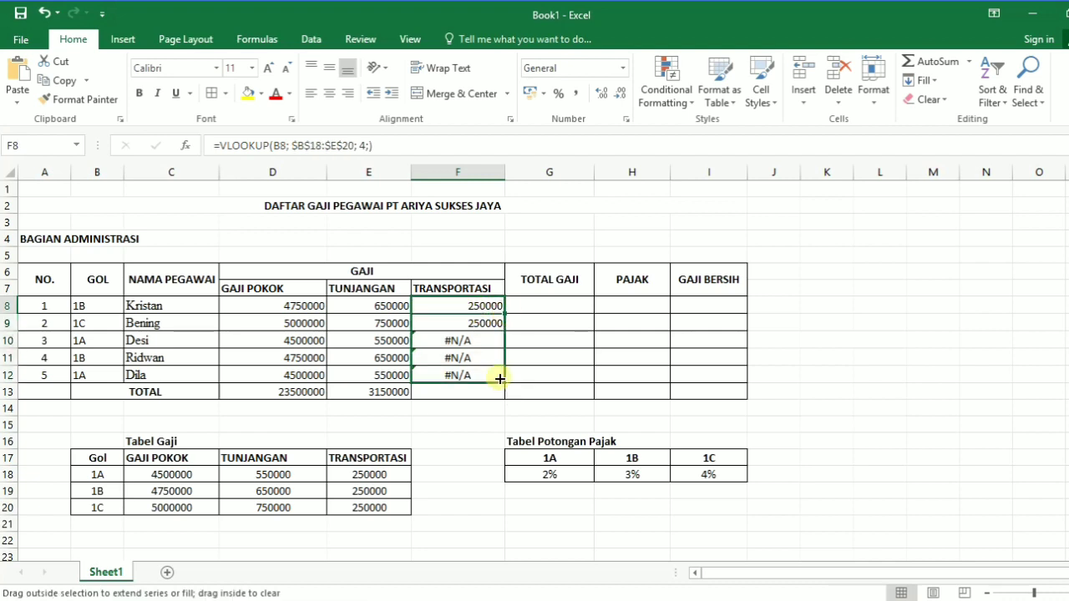
{"action": "left_click_drag", "start_coordinate": [504, 314], "coordinate": [499, 381]}
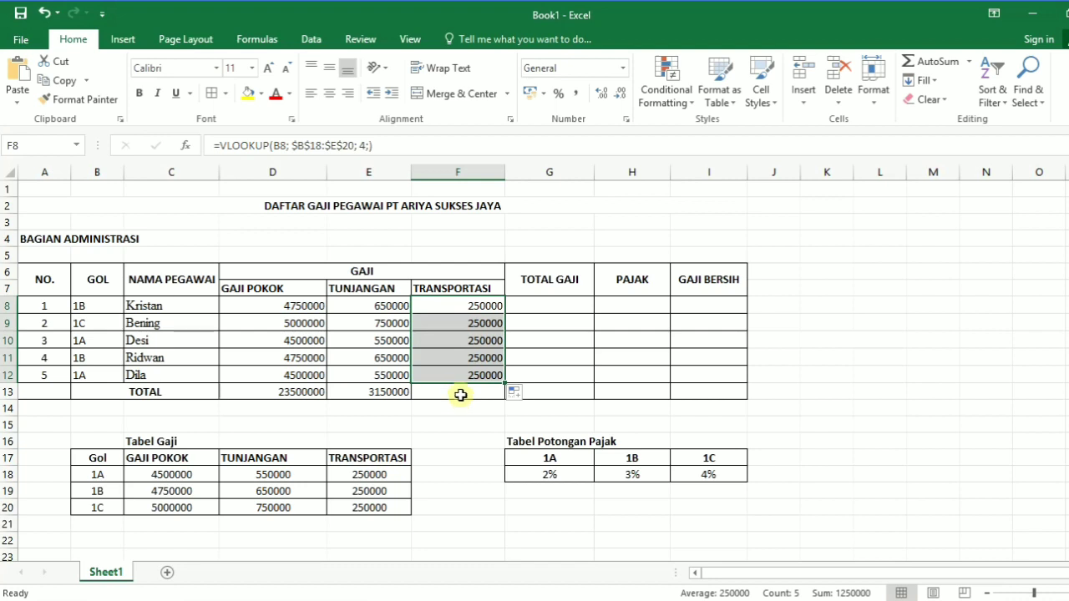
{"action": "left_click", "coordinate": [929, 61]}
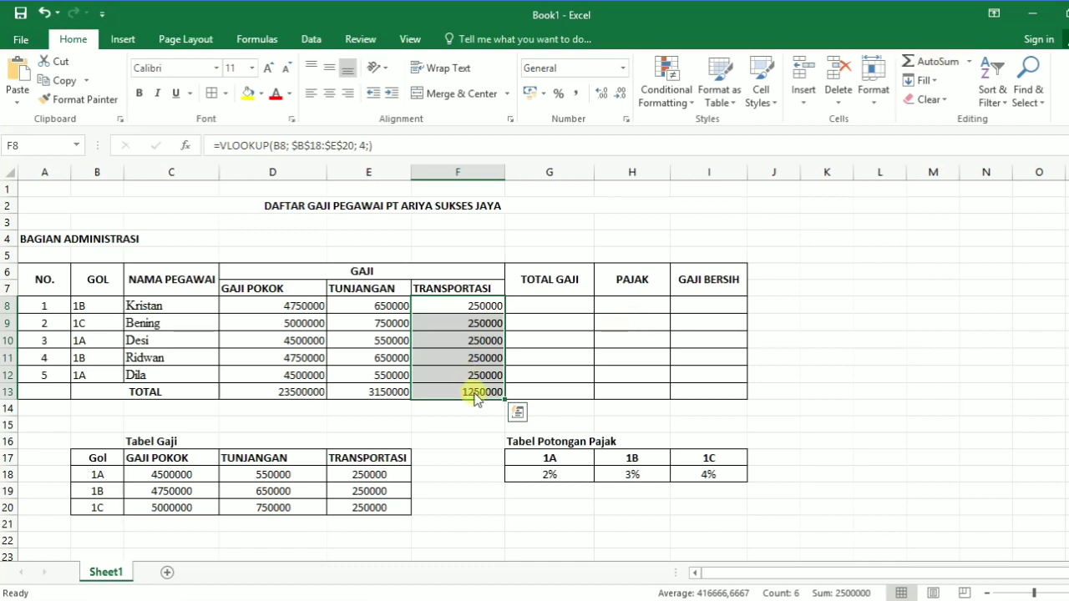
{"action": "left_click", "coordinate": [529, 306]}
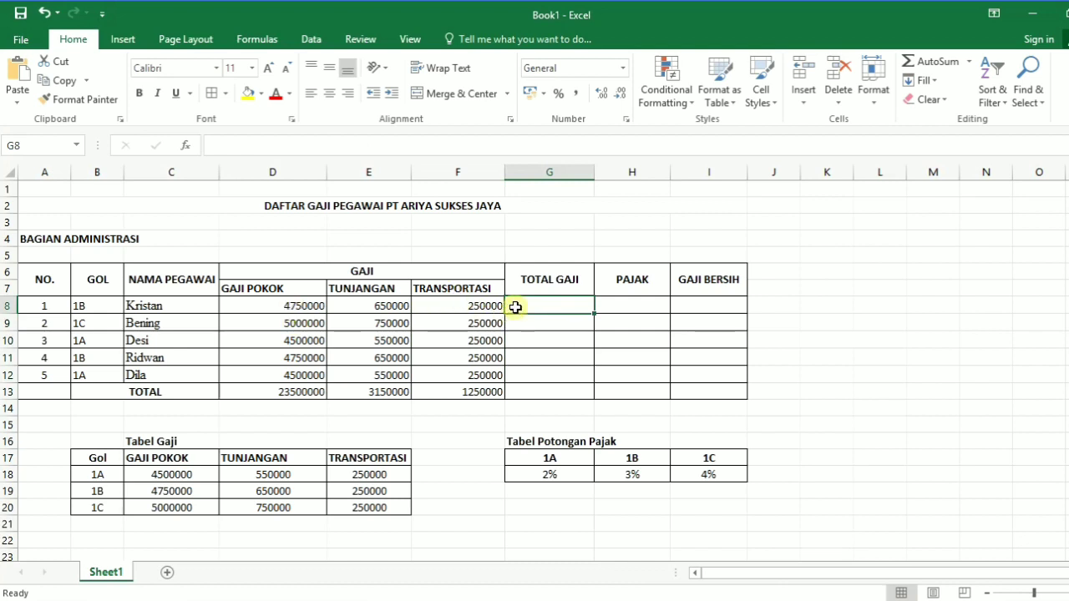
{"action": "type", "text": "="}
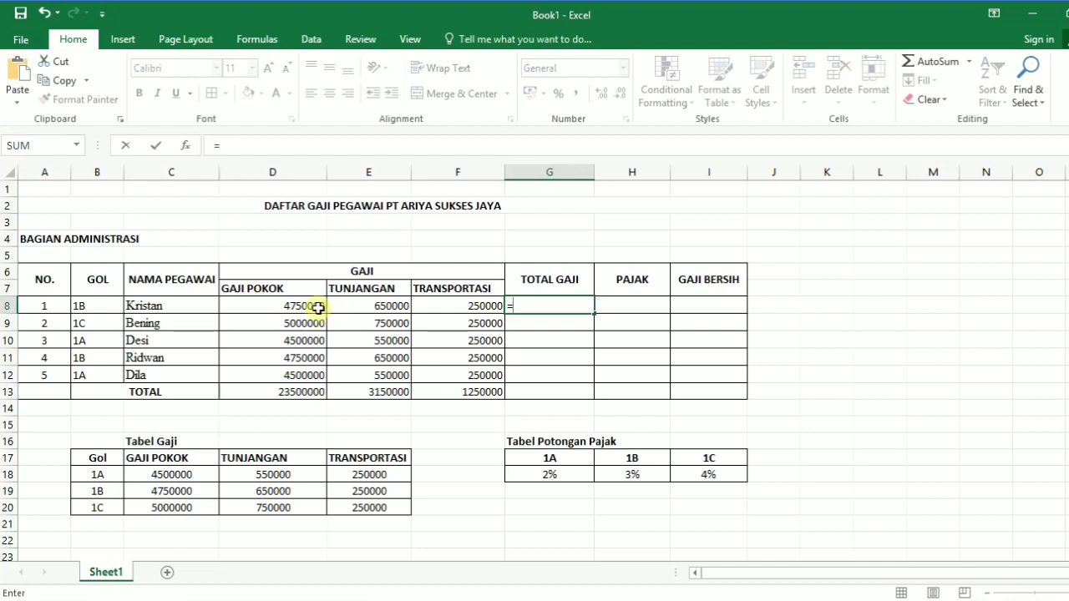
{"action": "left_click", "coordinate": [312, 307]}
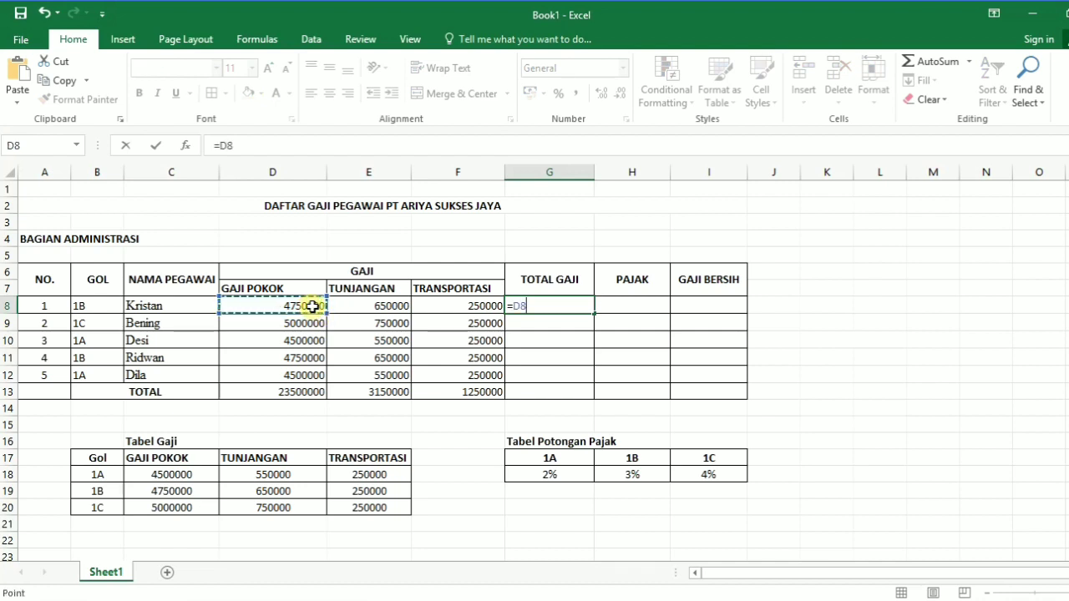
{"action": "type", "text": "+"}
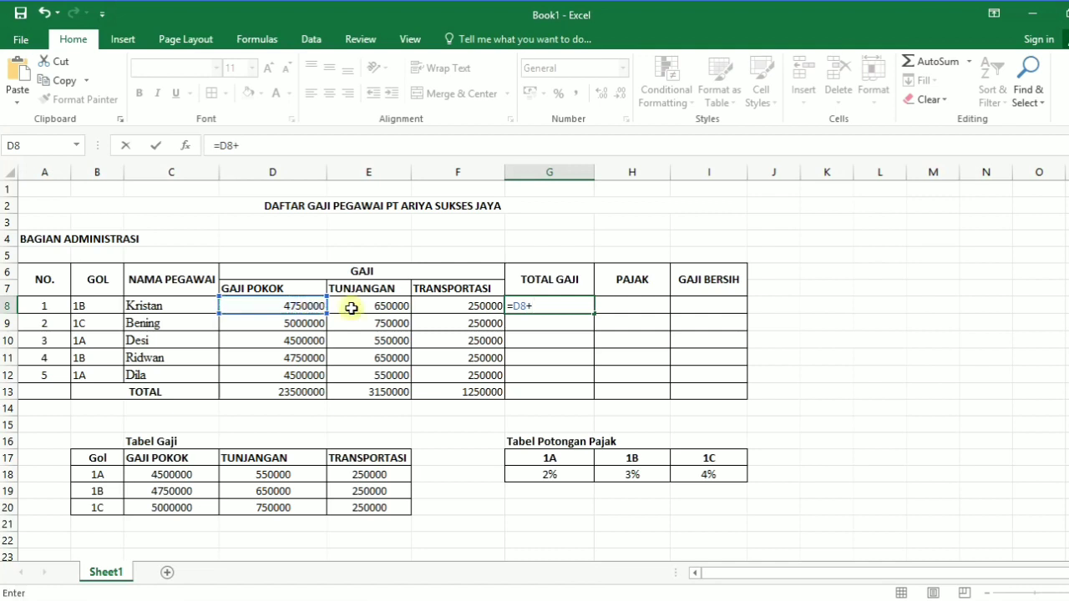
{"action": "left_click", "coordinate": [352, 308]}
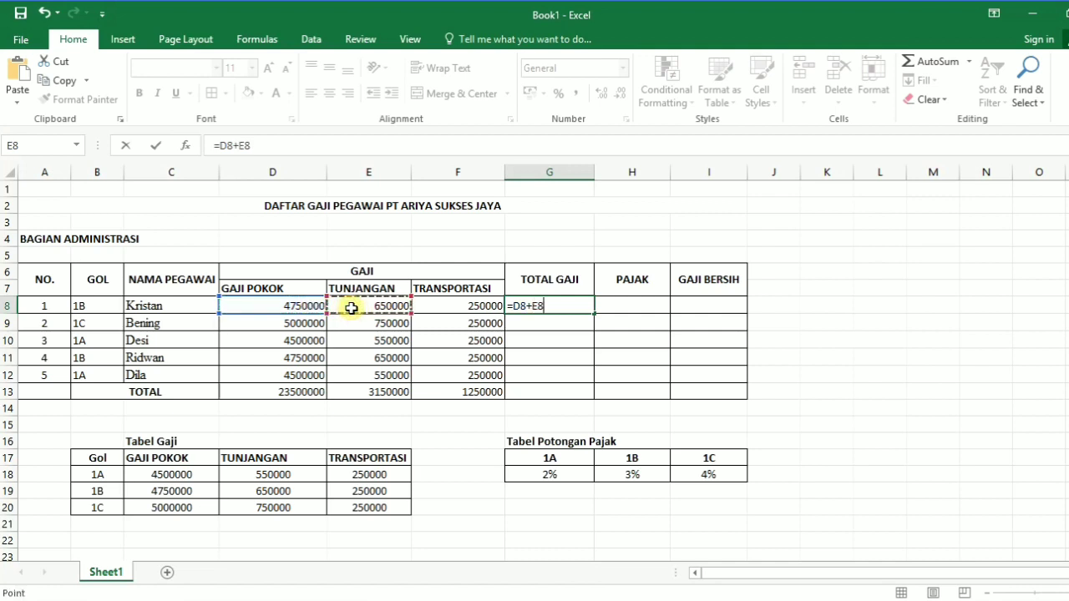
{"action": "key", "text": "Return"}
{"action": "key", "text": "Return"}
{"action": "type", "text": "="}
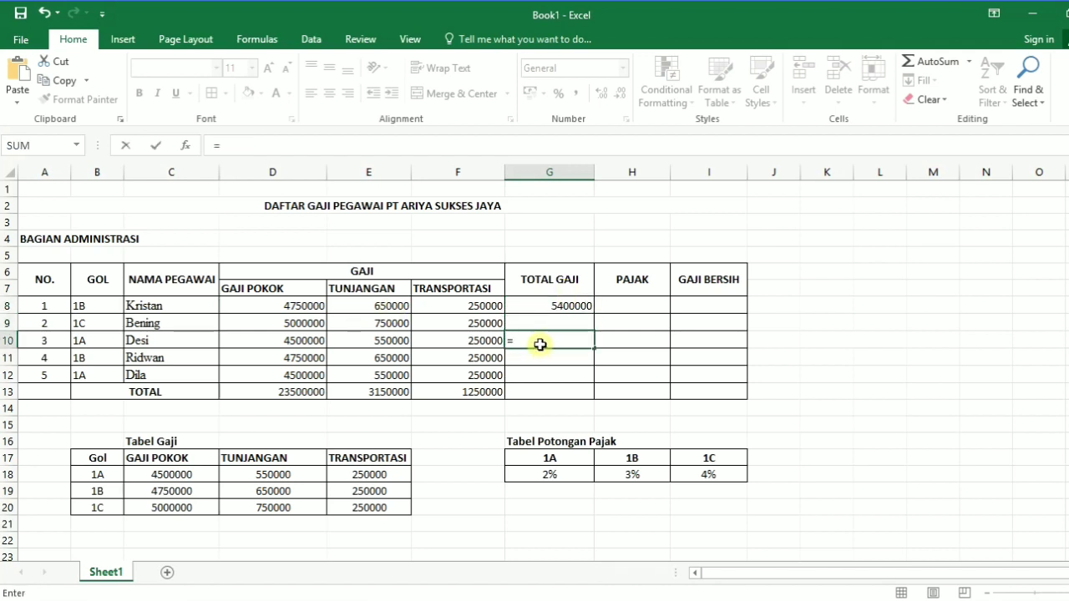
{"action": "key", "text": "BackSpace"}
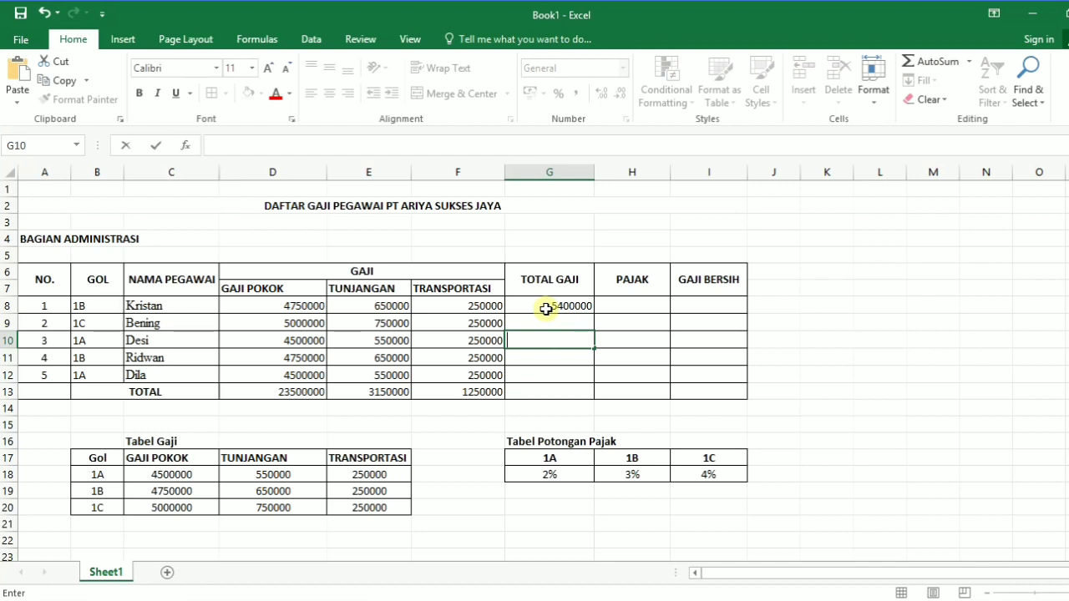
{"action": "left_click", "coordinate": [545, 309]}
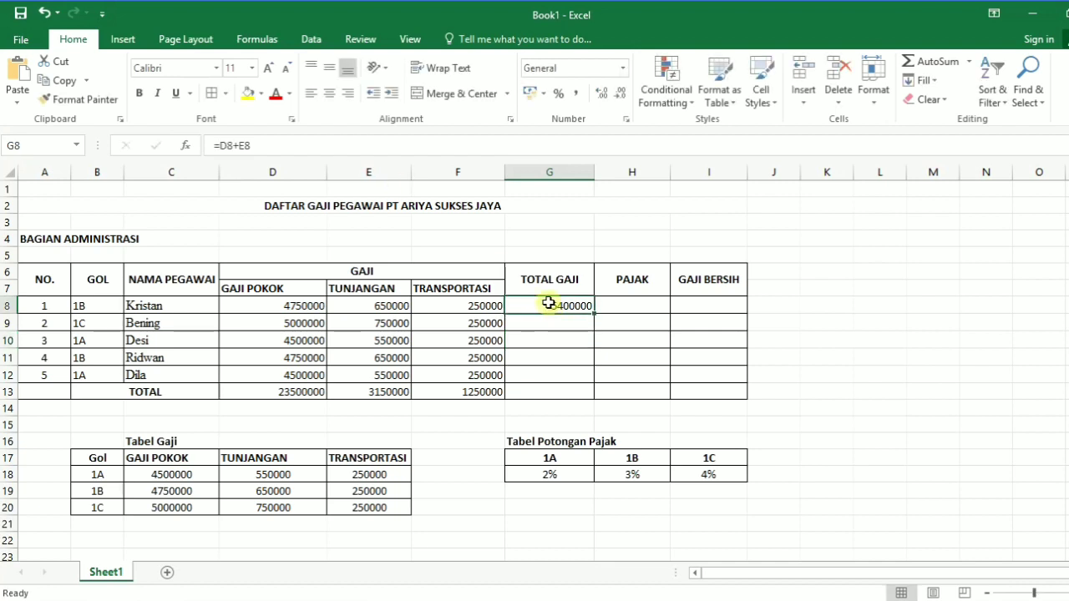
{"action": "double_click", "coordinate": [549, 303]}
{"action": "type", "text": "+"}
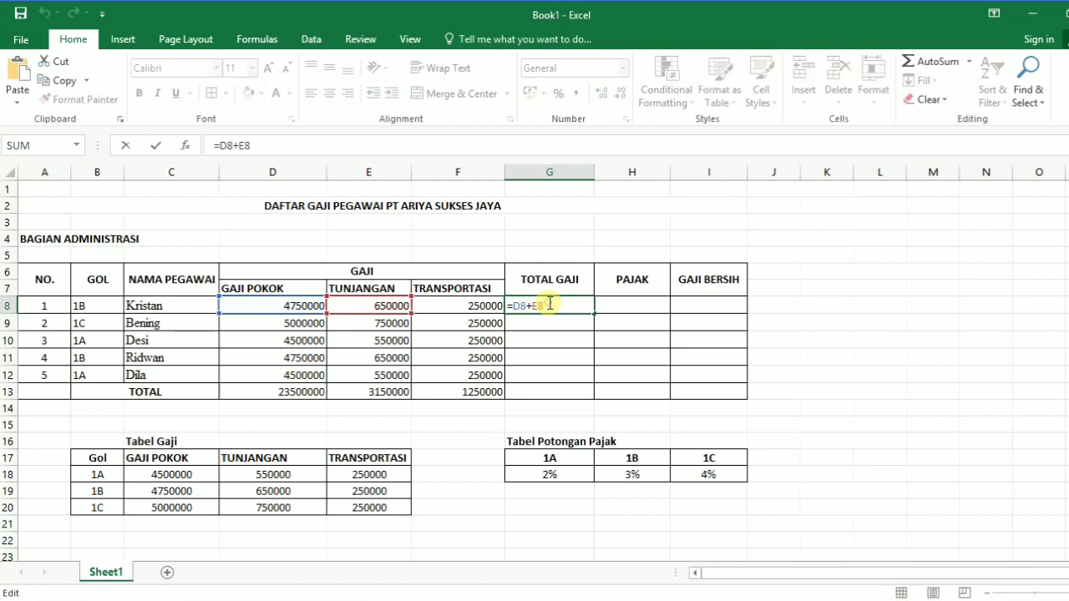
{"action": "left_click", "coordinate": [474, 305]}
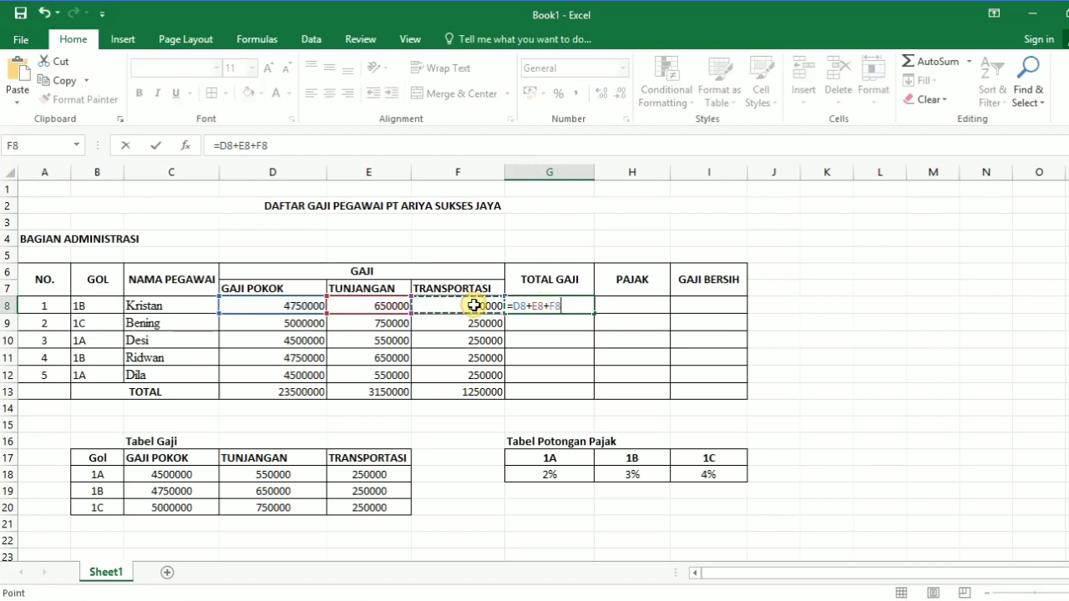
{"action": "key", "text": "Return"}
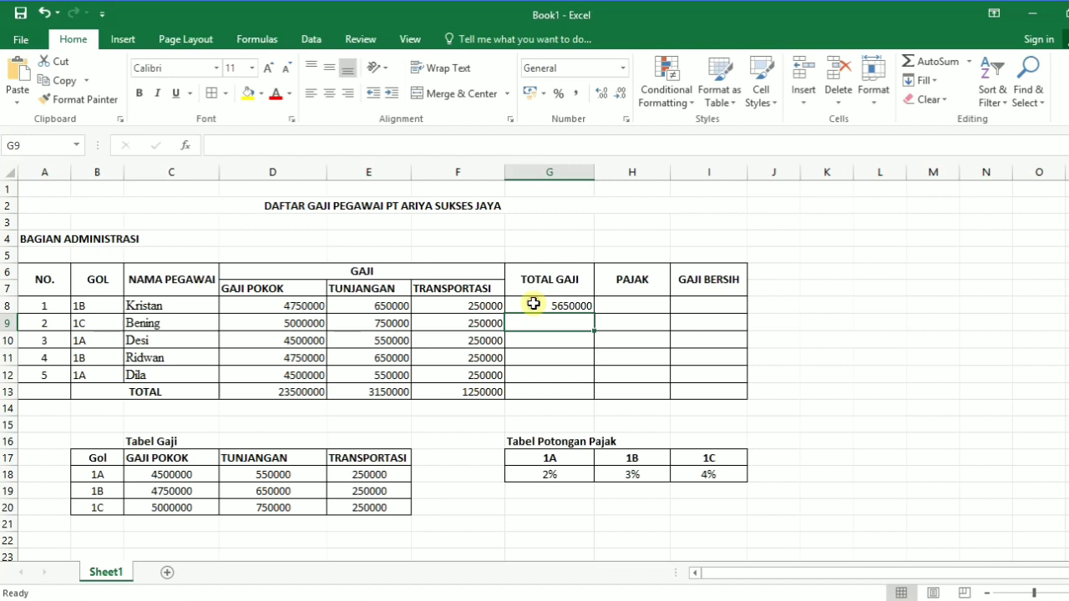
{"action": "left_click", "coordinate": [546, 306]}
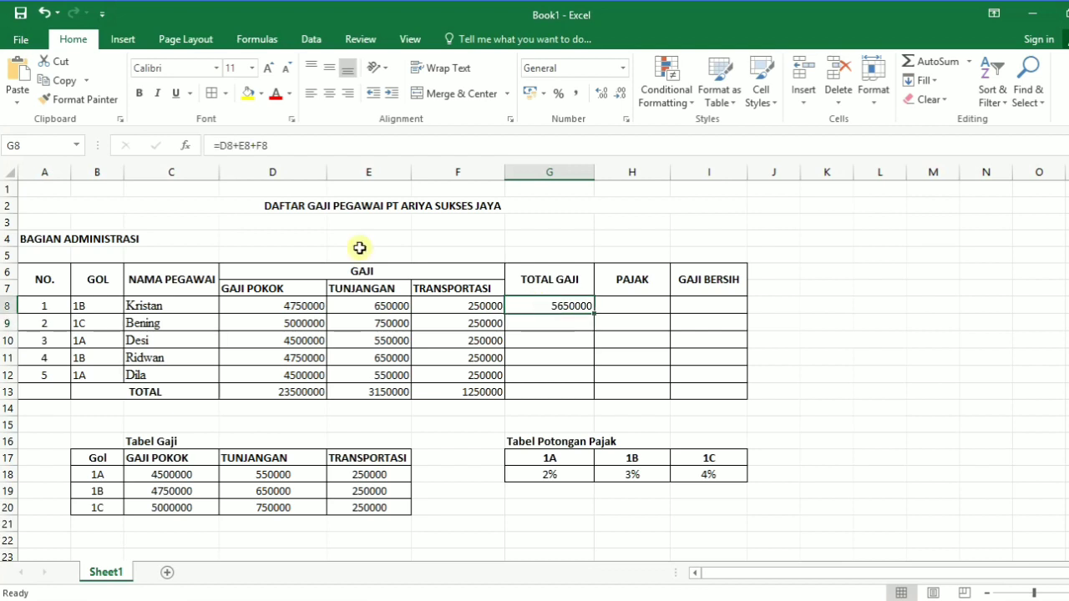
{"action": "left_click", "coordinate": [278, 144]}
{"action": "left_click_drag", "start_coordinate": [278, 144], "coordinate": [197, 145]}
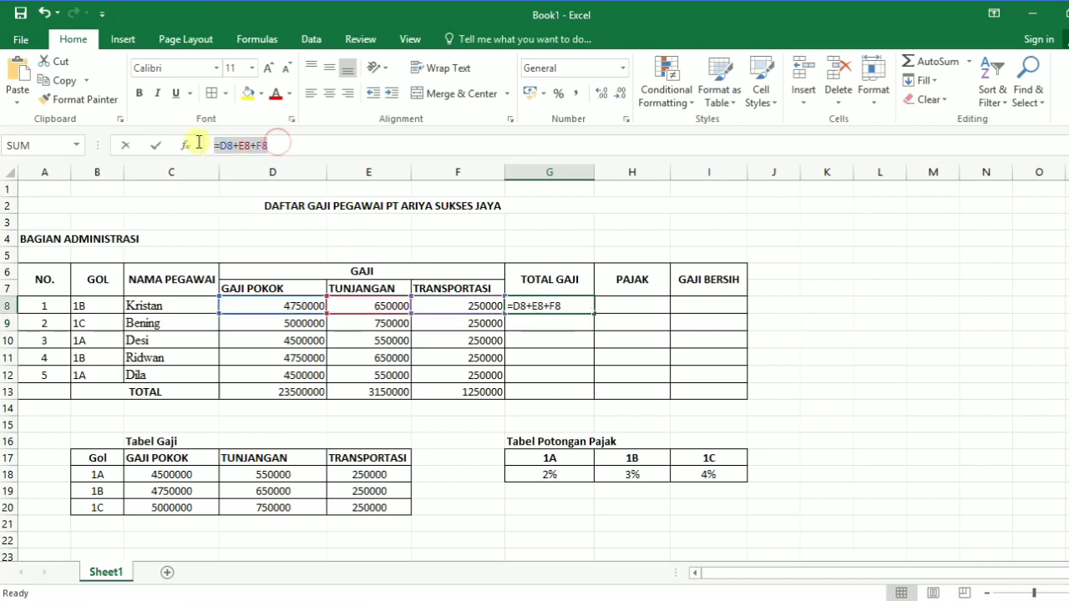
{"action": "key", "text": "BackSpace"}
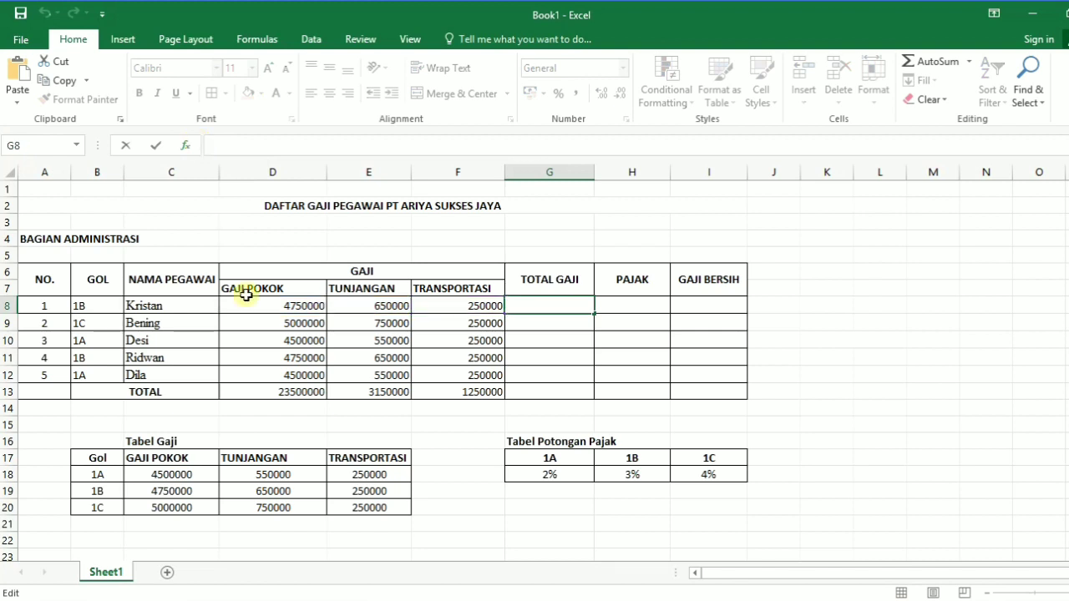
Step: Enter =SUM(D8:F8) in G8 and fill it down through G12
{"action": "left_click", "coordinate": [246, 304]}
{"action": "left_click_drag", "start_coordinate": [298, 305], "coordinate": [458, 305]}
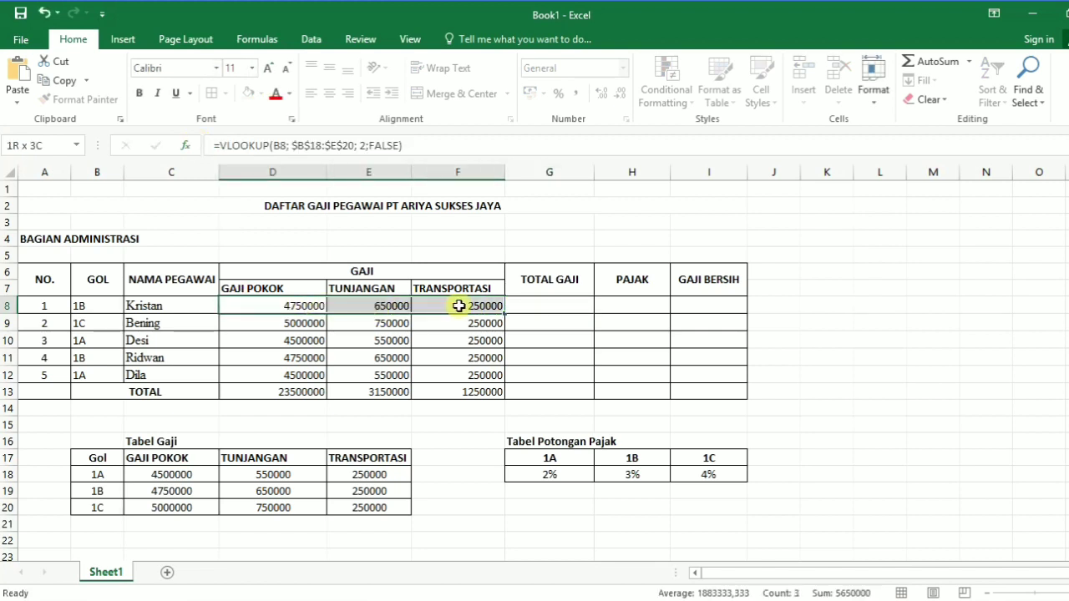
{"action": "left_click", "coordinate": [553, 306]}
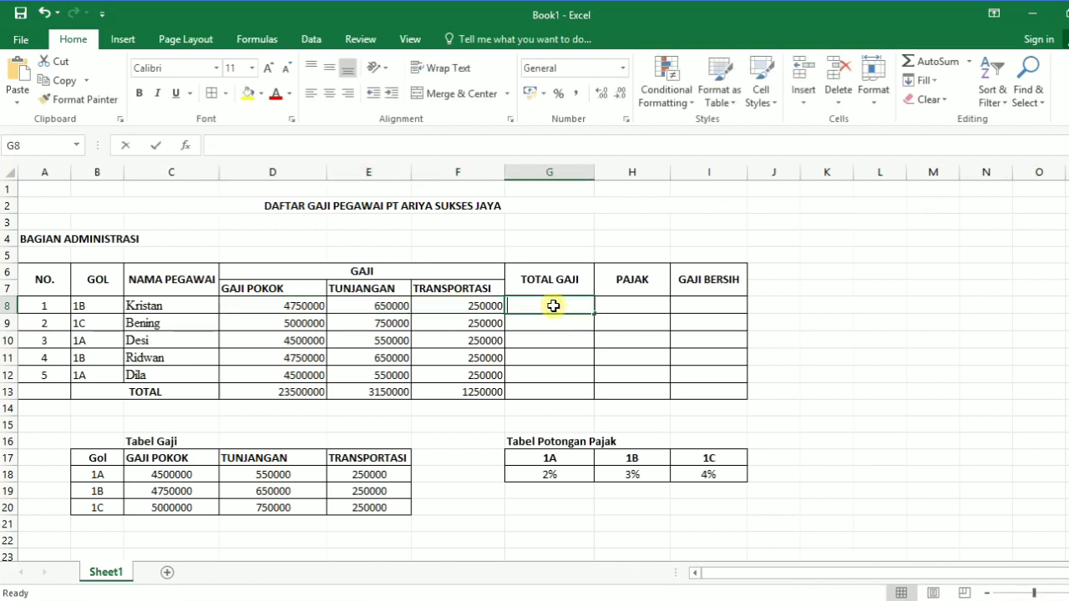
{"action": "type", "text": "sum"}
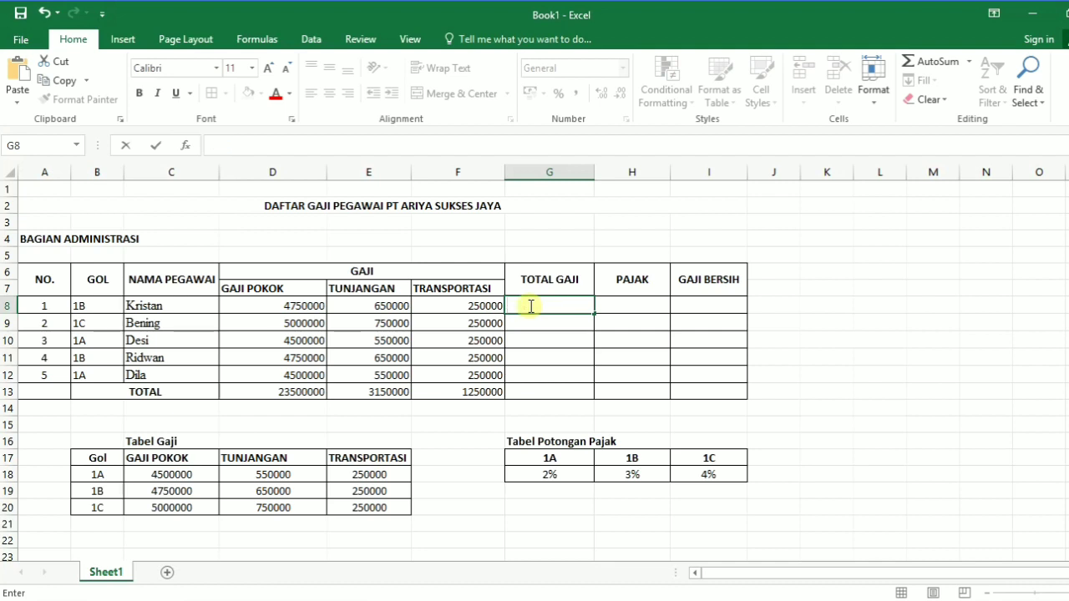
{"action": "type", "text": "=s"}
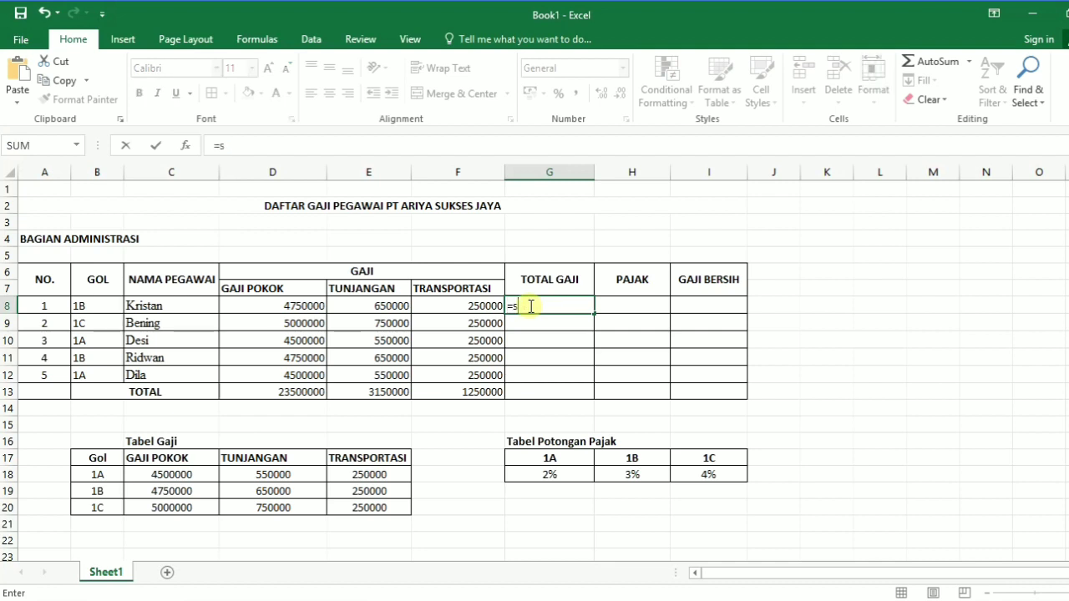
{"action": "type", "text": "um"}
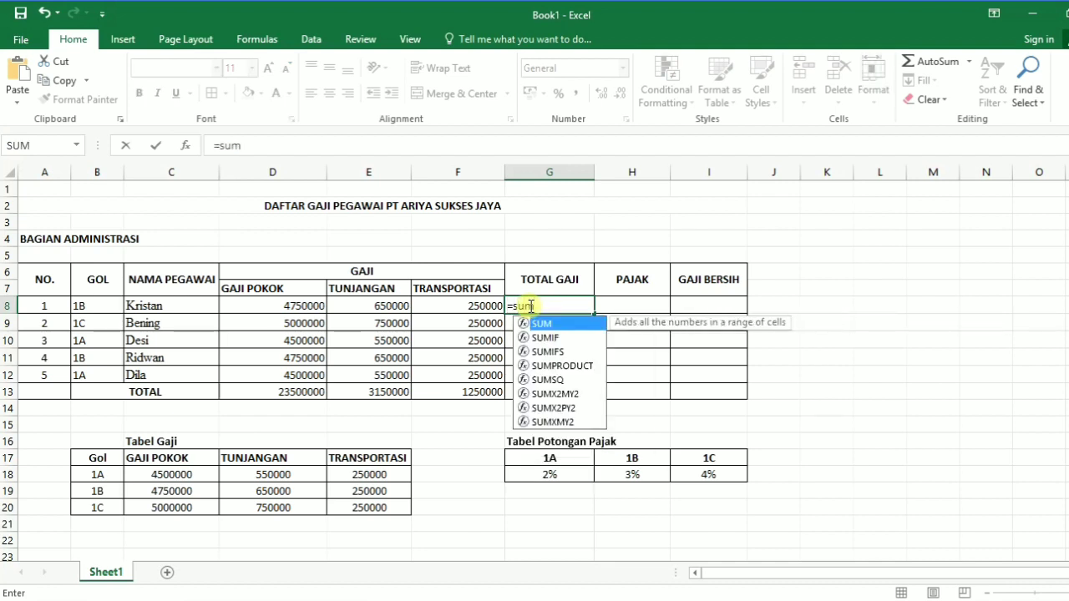
{"action": "double_click", "coordinate": [537, 324]}
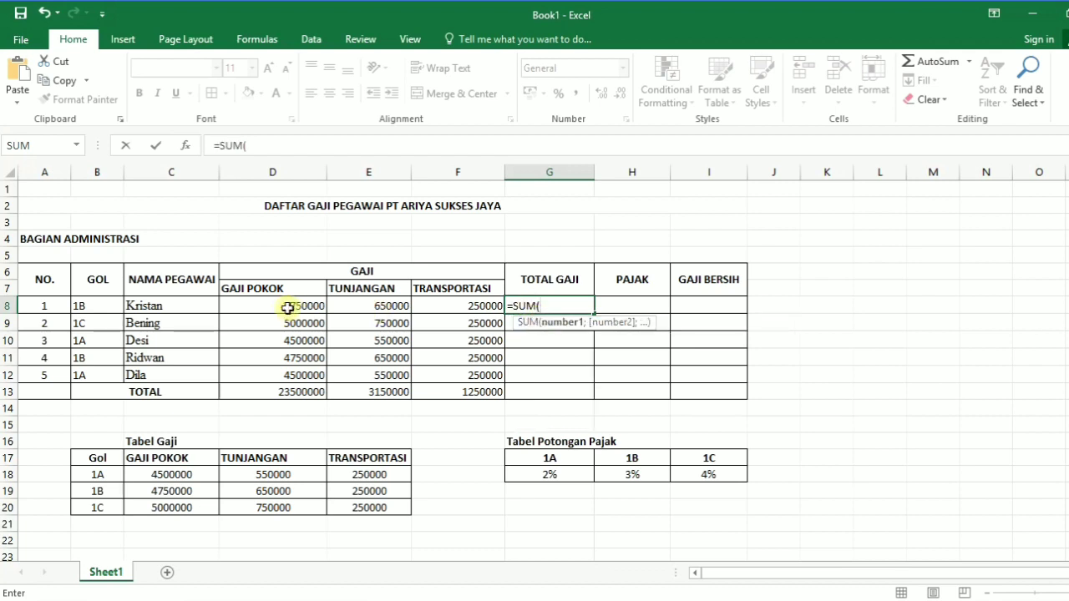
{"action": "left_click_drag", "start_coordinate": [287, 308], "coordinate": [448, 303]}
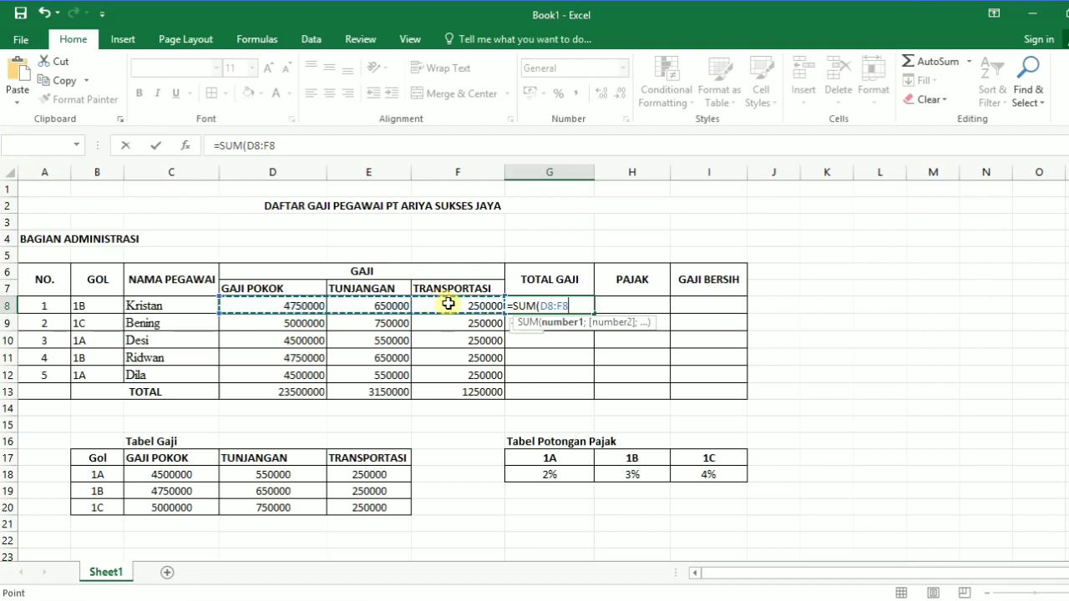
{"action": "key", "text": "ctrl+Return"}
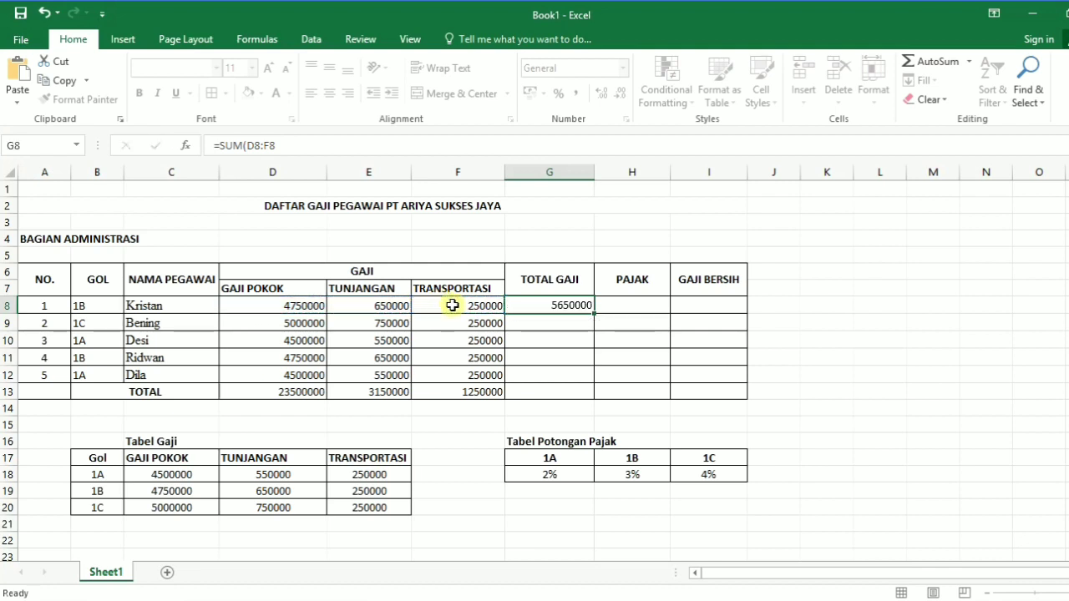
{"action": "key", "text": "Return"}
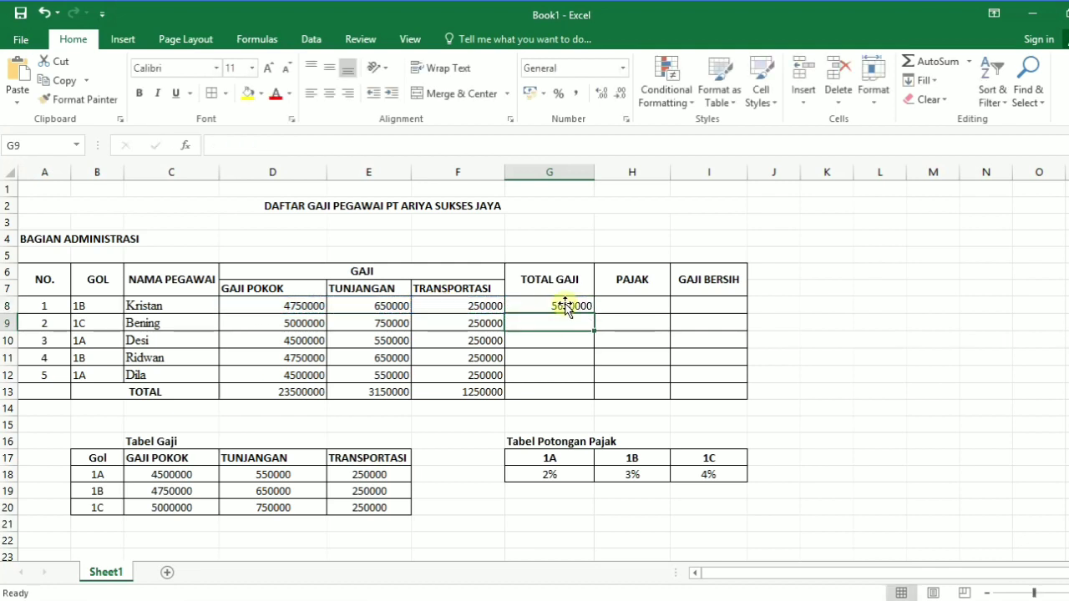
{"action": "left_click", "coordinate": [565, 306]}
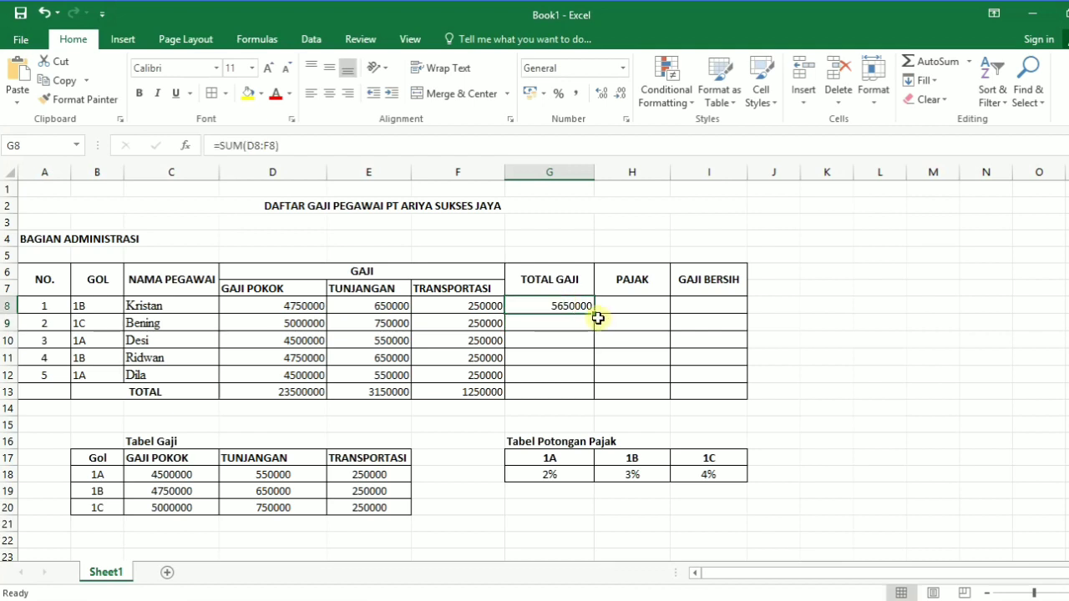
{"action": "left_click_drag", "start_coordinate": [593, 311], "coordinate": [586, 380]}
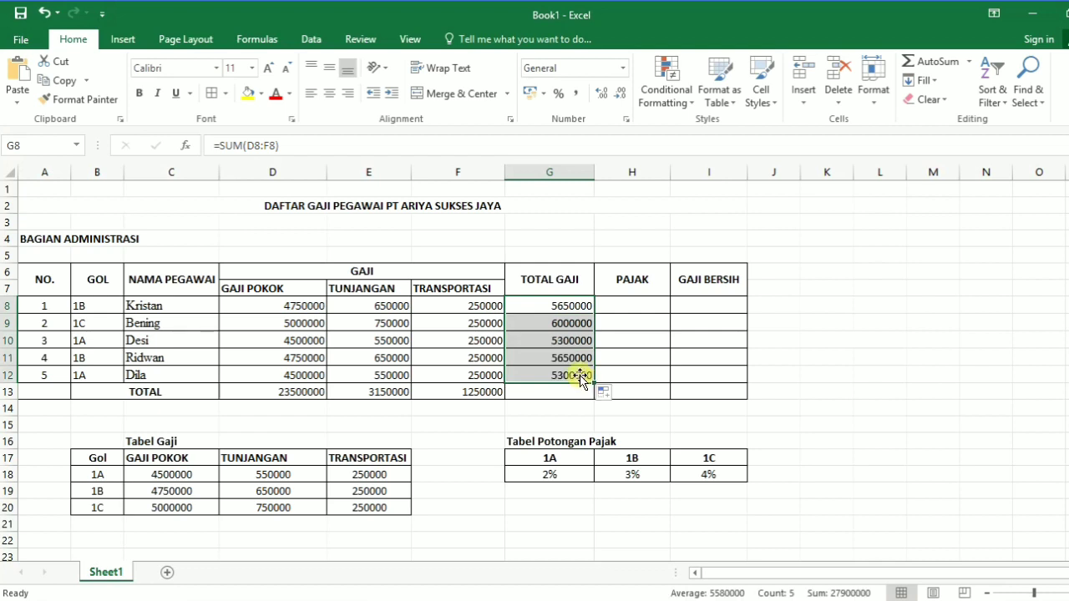
Step: Undo the wrong range edits and reset G8's formula to =SUM(D8:F8)
{"action": "left_click", "coordinate": [928, 62]}
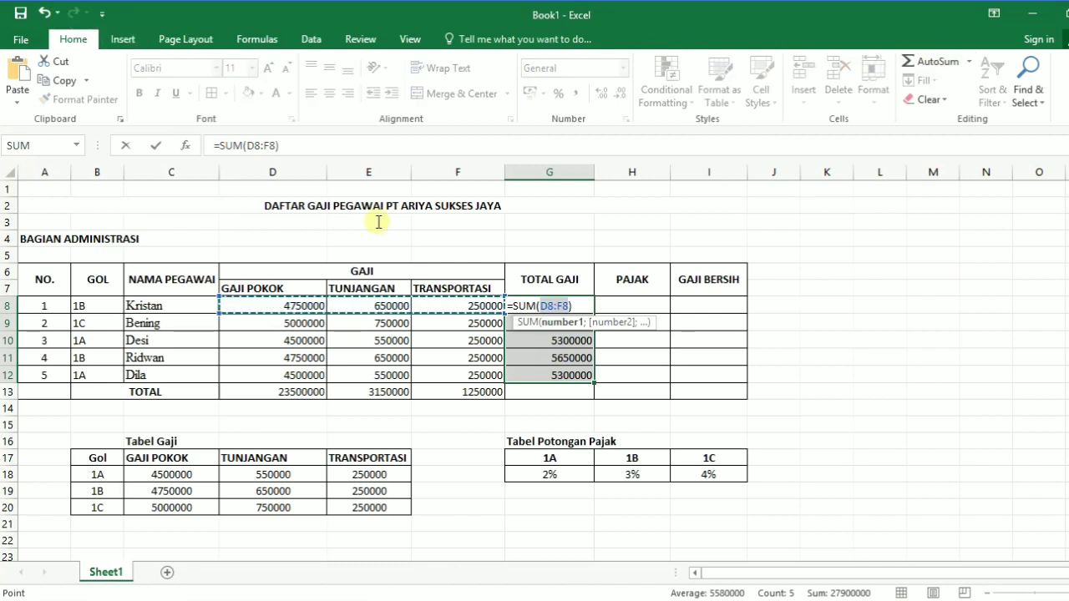
{"action": "left_click", "coordinate": [524, 377]}
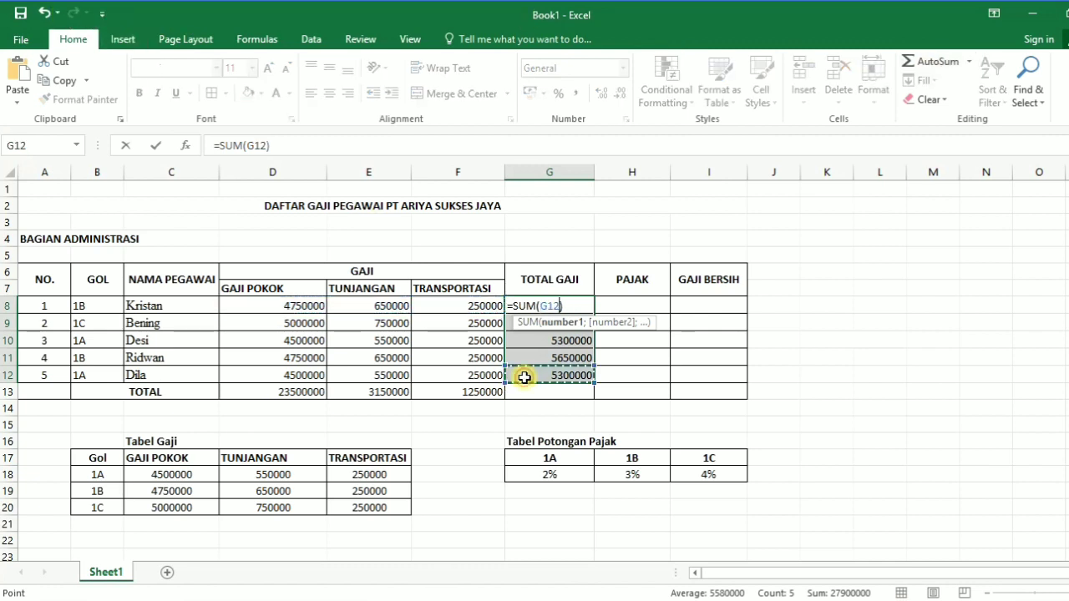
{"action": "left_click", "coordinate": [542, 393]}
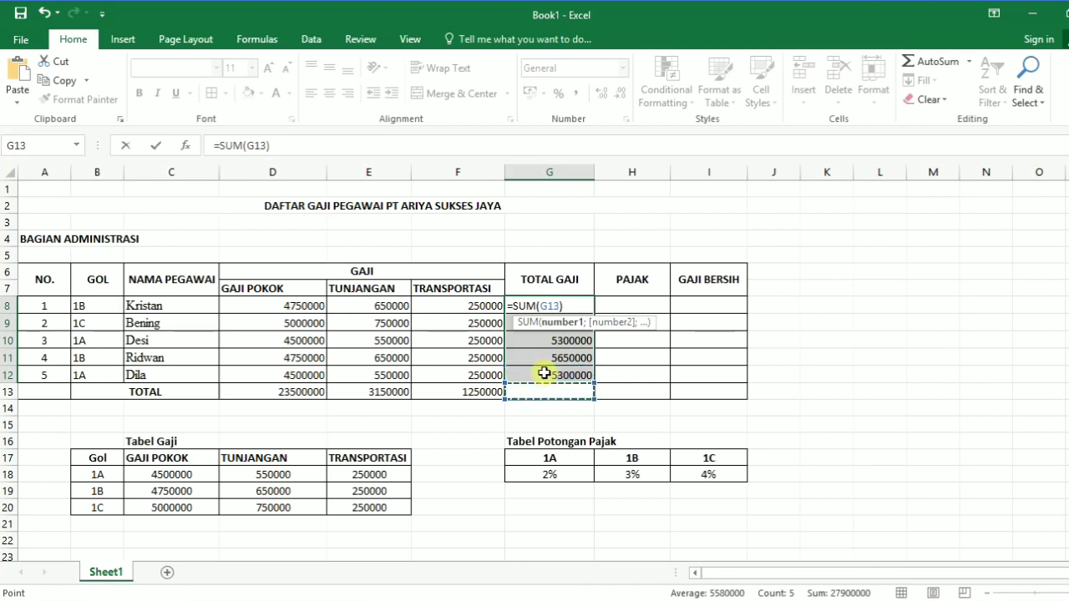
{"action": "left_click", "coordinate": [41, 12]}
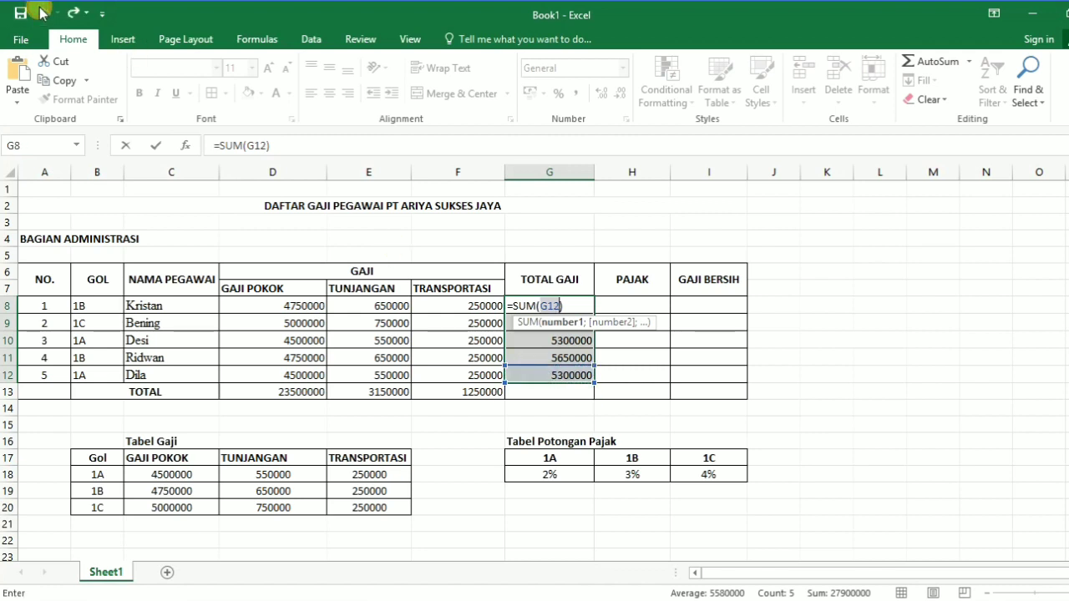
{"action": "left_click", "coordinate": [41, 12]}
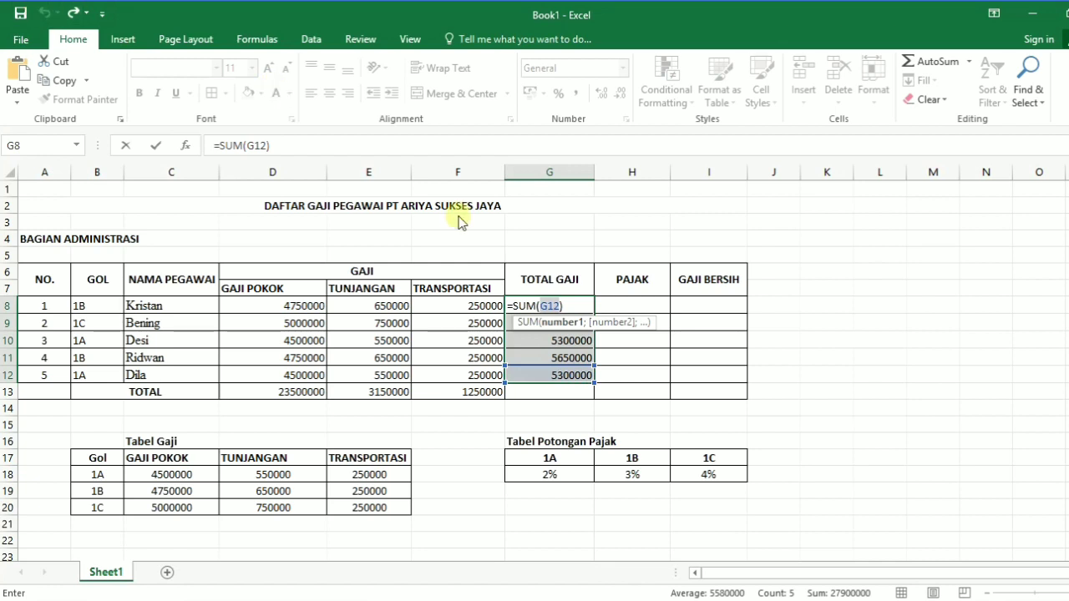
{"action": "left_click", "coordinate": [540, 304]}
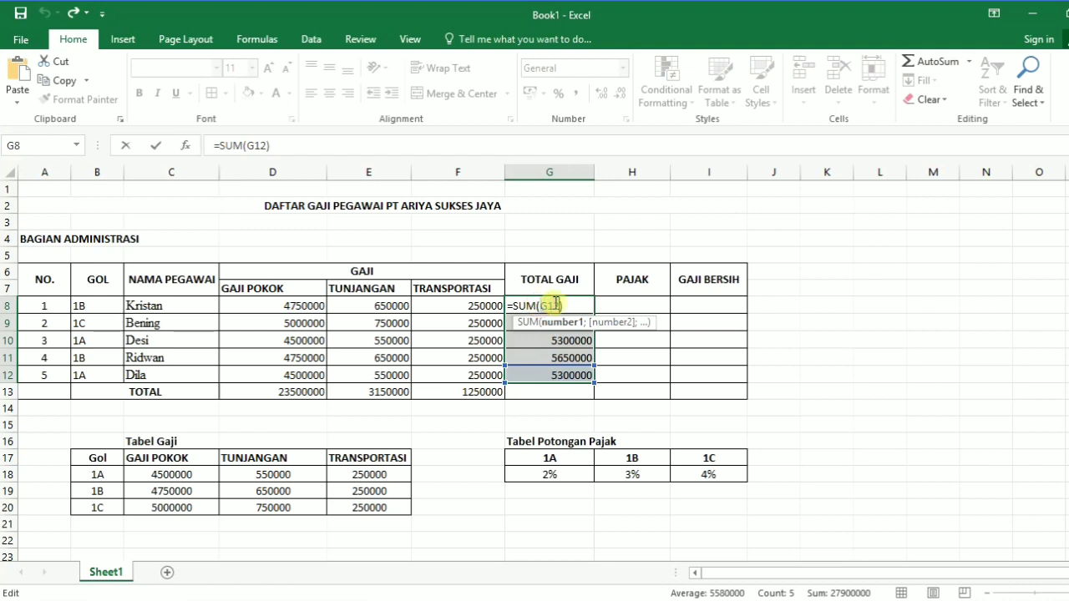
{"action": "left_click_drag", "start_coordinate": [289, 306], "coordinate": [477, 305]}
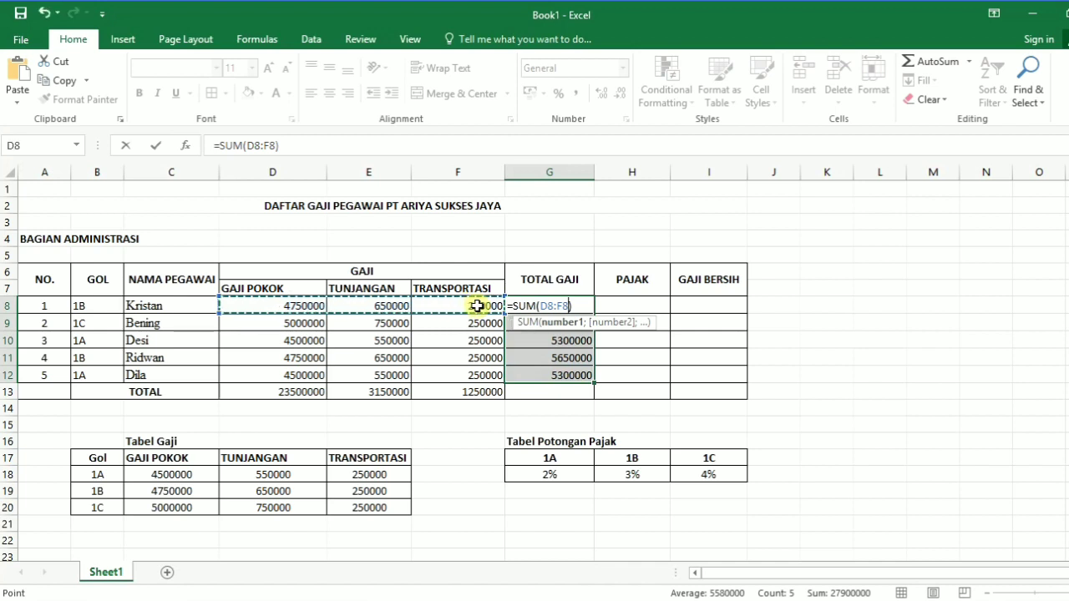
{"action": "key", "text": "Return"}
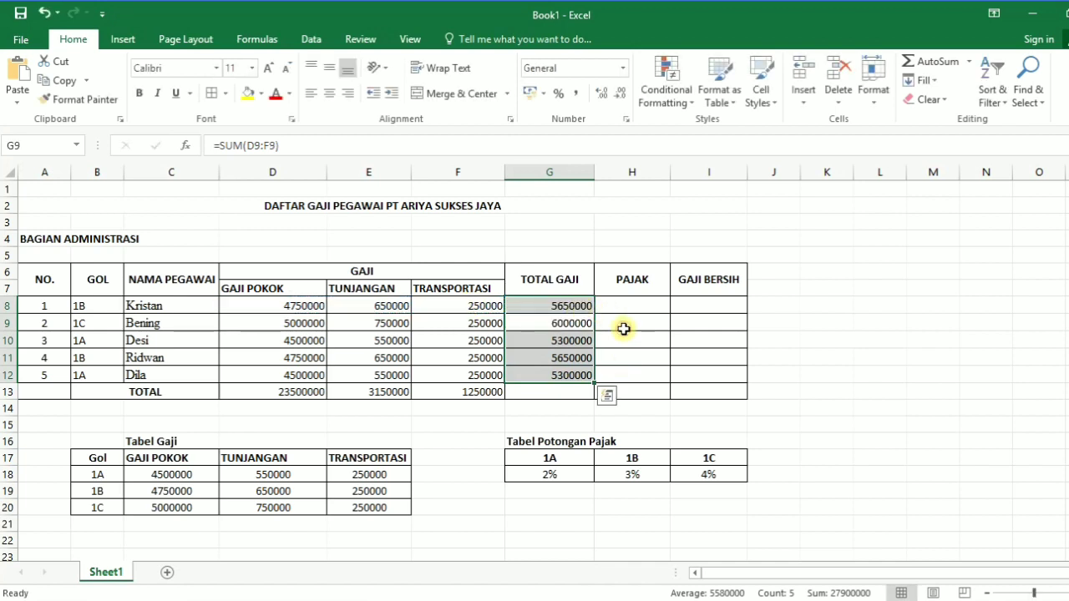
Step: Copy the row total down to G12 and re-confirm the sum in G8
{"action": "key", "text": "Right"}
{"action": "left_click", "coordinate": [566, 303]}
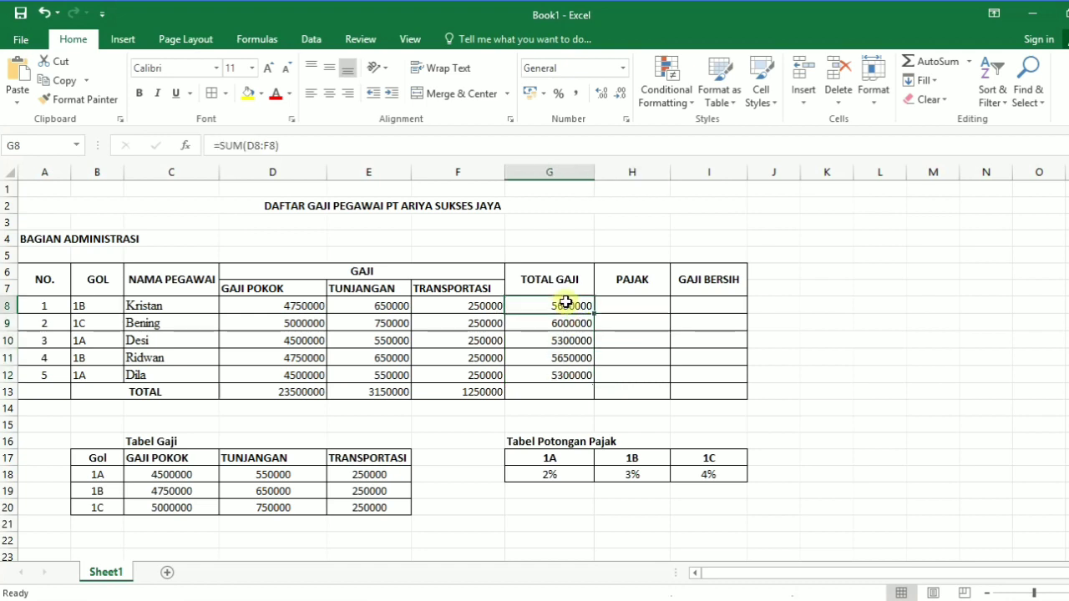
{"action": "left_click_drag", "start_coordinate": [593, 311], "coordinate": [591, 377]}
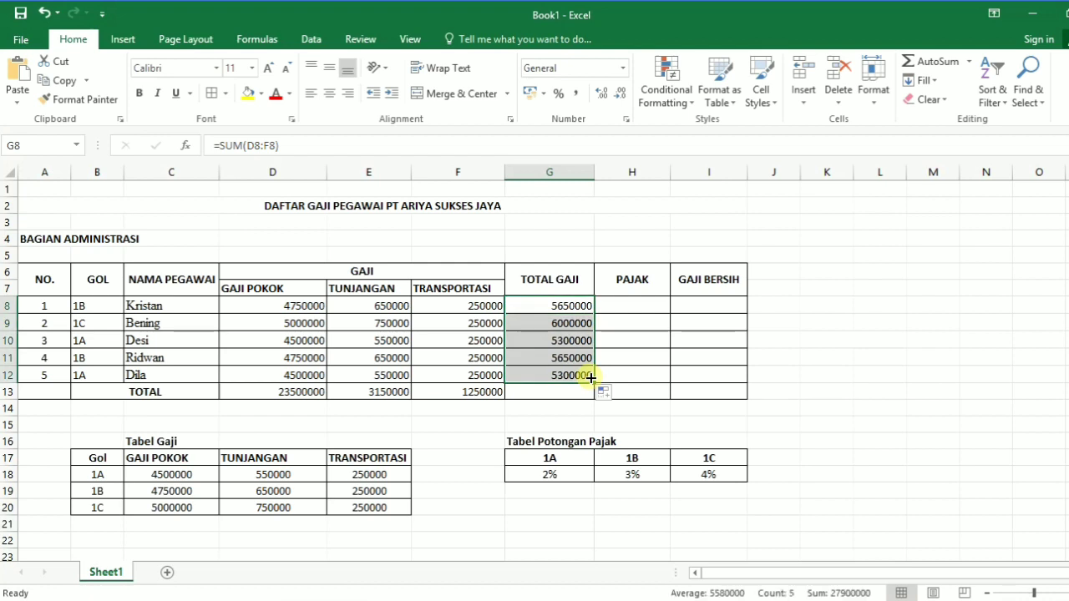
{"action": "left_click", "coordinate": [929, 65]}
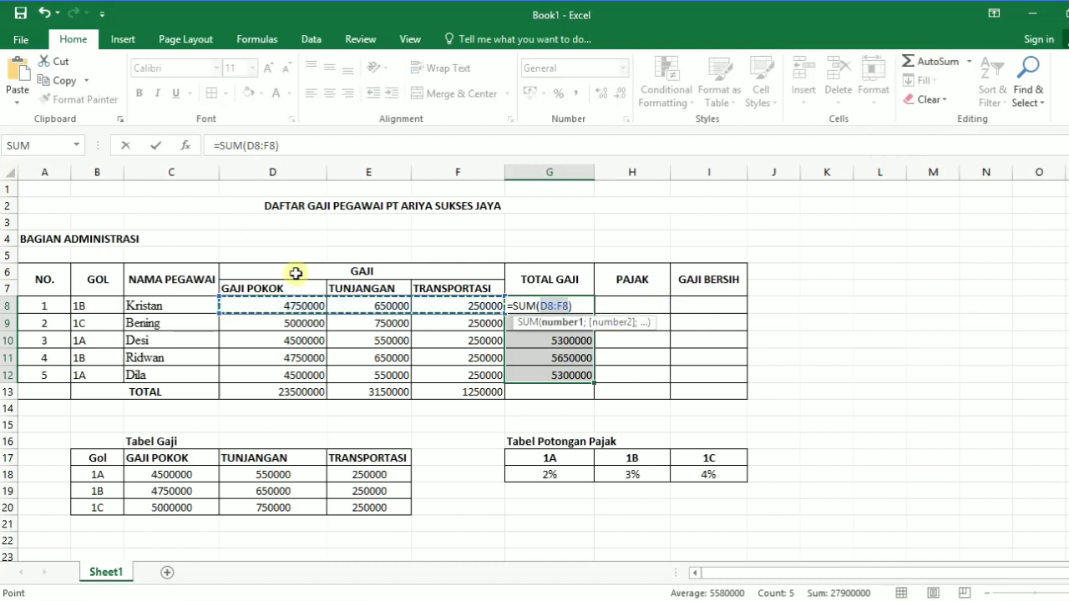
{"action": "key", "text": "Return"}
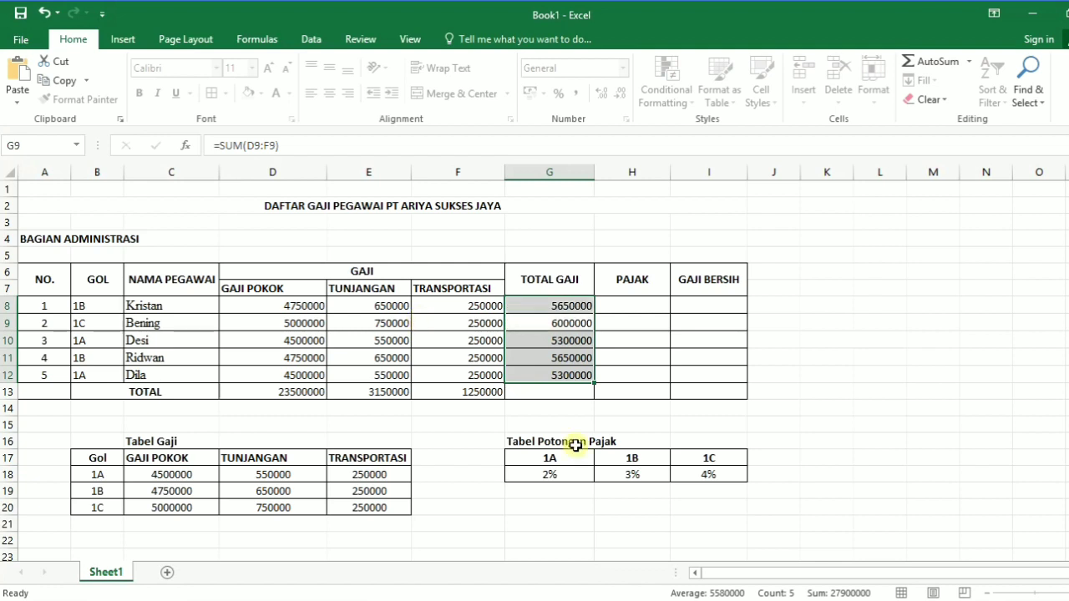
{"action": "left_click", "coordinate": [551, 394]}
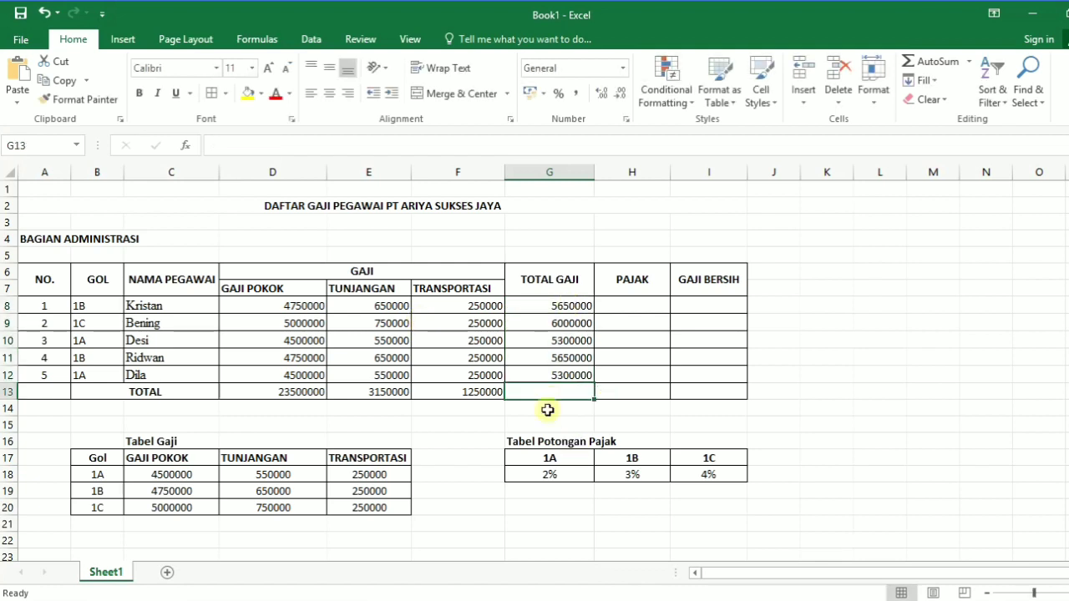
Step: Enter =SUM(G8:G12) in G13 for a TOTAL GAJI grand total of 27900000
{"action": "type", "text": "=s"}
{"action": "type", "text": "um"}
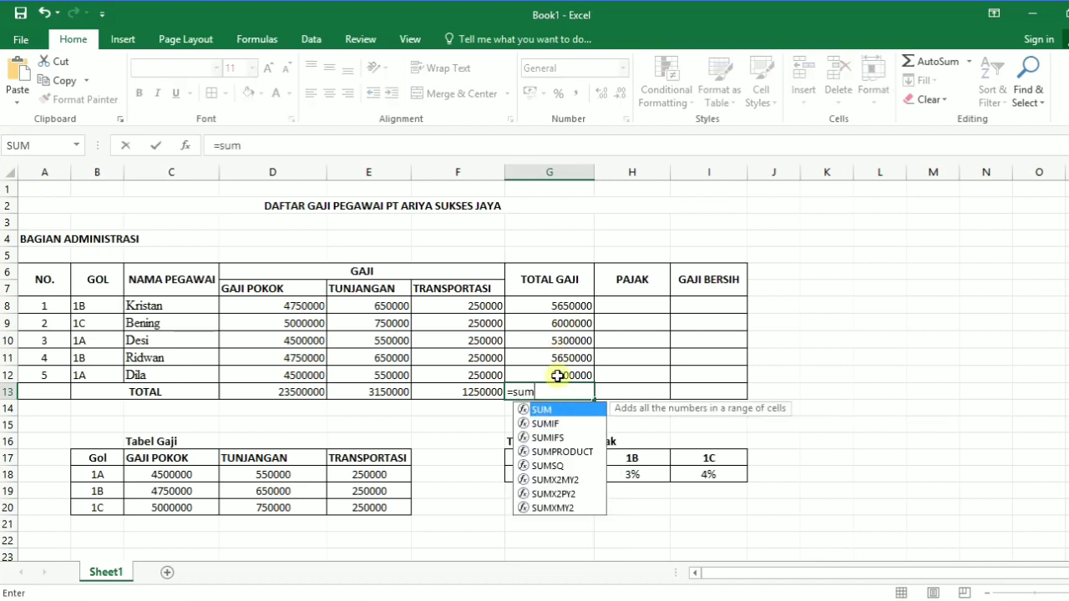
{"action": "double_click", "coordinate": [553, 409]}
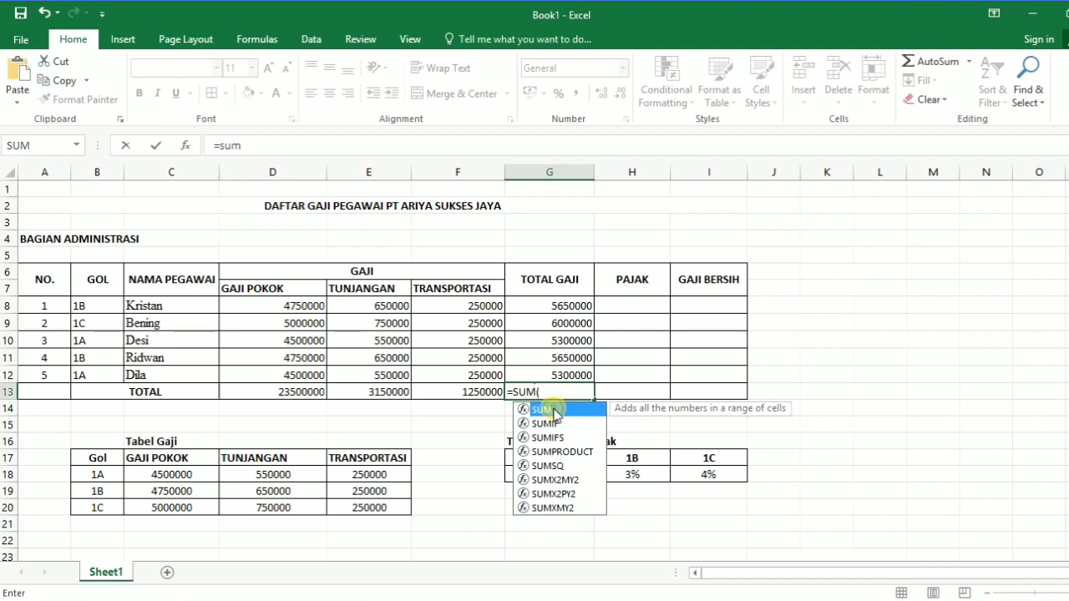
{"action": "left_click", "coordinate": [570, 304]}
{"action": "left_click_drag", "start_coordinate": [567, 367], "coordinate": [568, 375]}
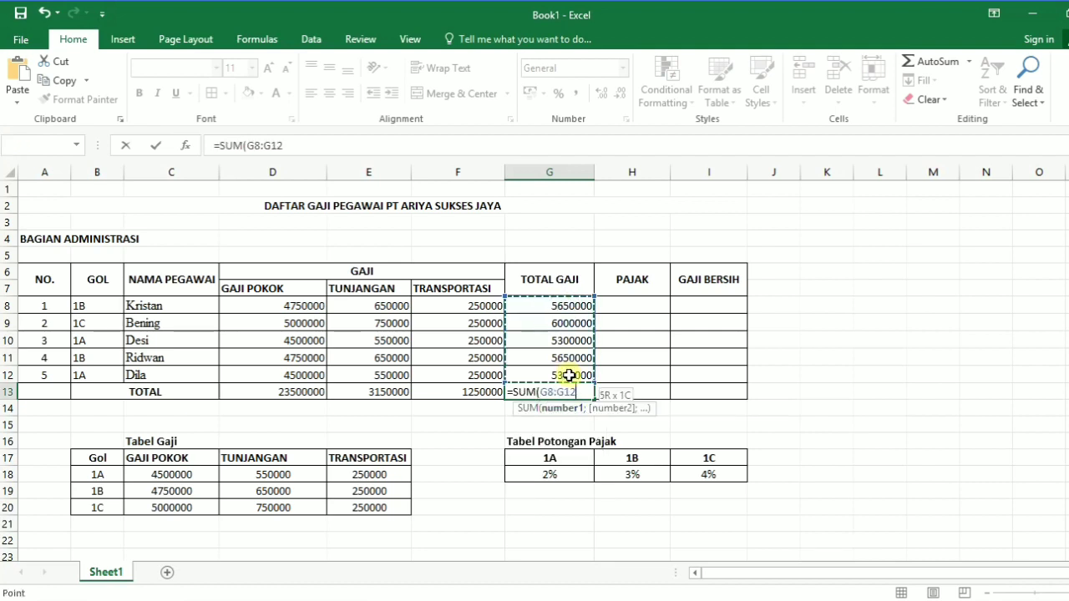
{"action": "key", "text": "Return"}
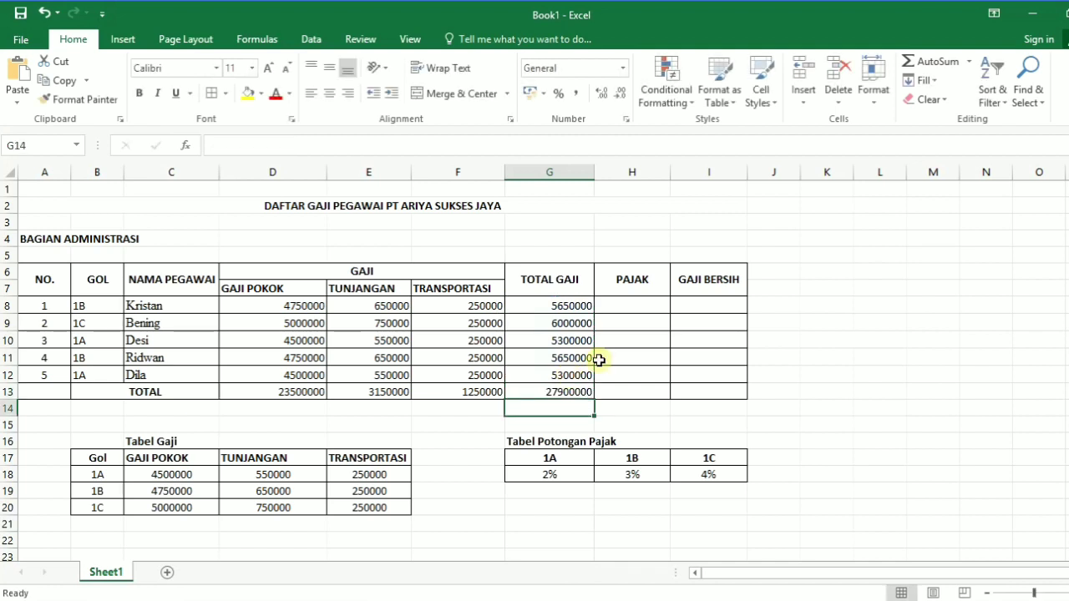
{"action": "left_click", "coordinate": [639, 304]}
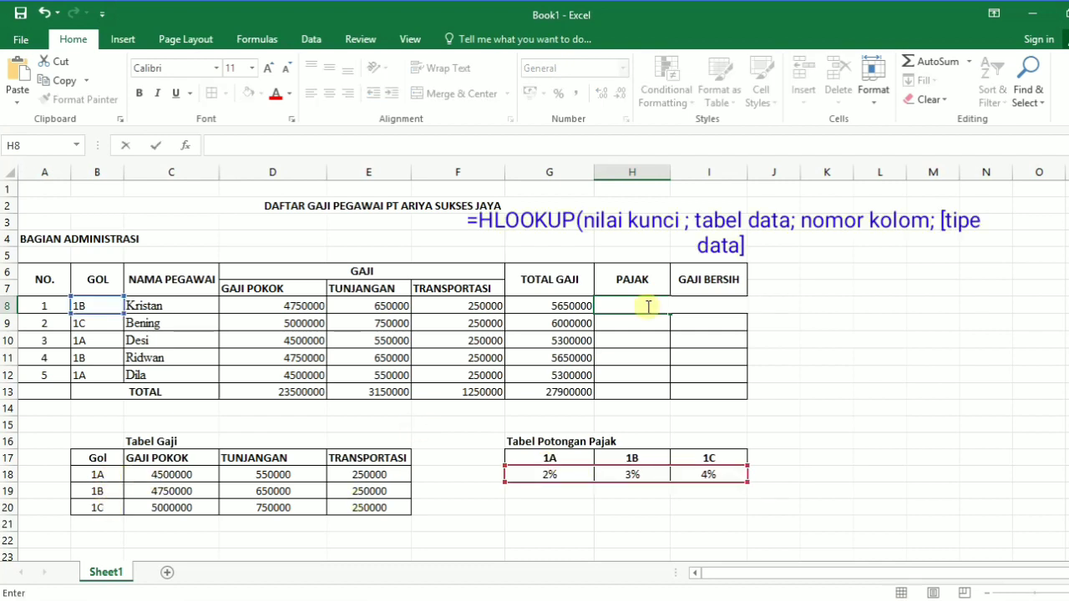
Step: Begin H8's formula with HLOOKUP, picked from the =hl autocomplete
{"action": "type", "text": "=h"}
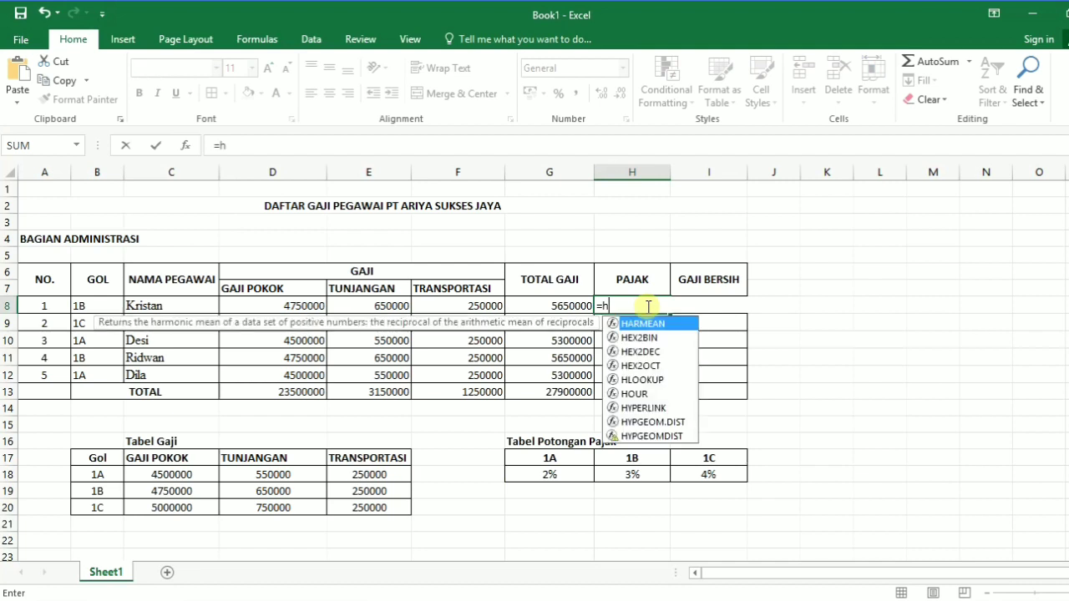
{"action": "type", "text": "l"}
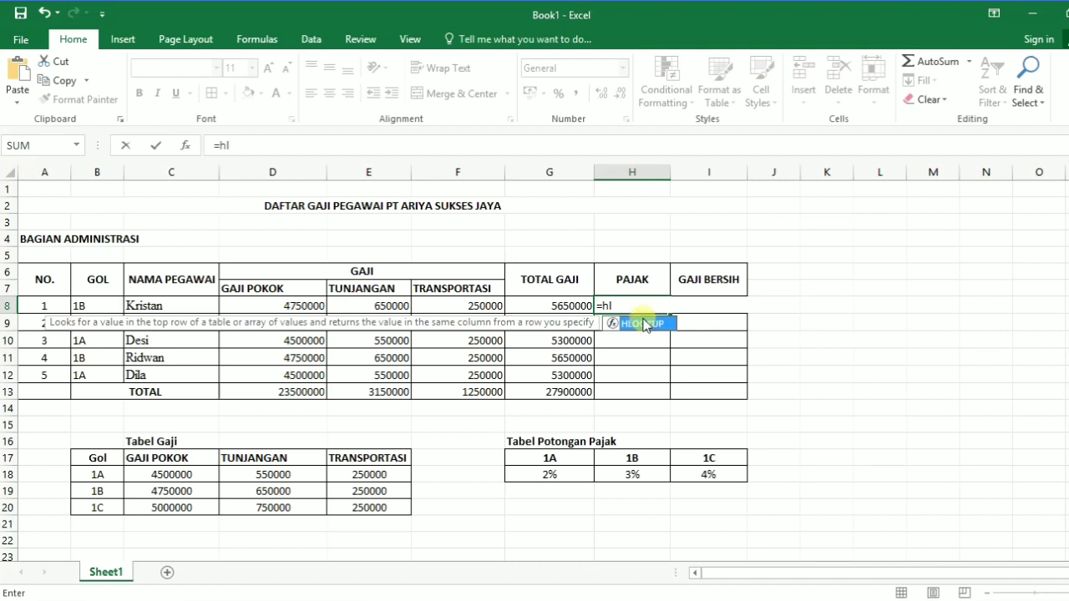
{"action": "double_click", "coordinate": [646, 325]}
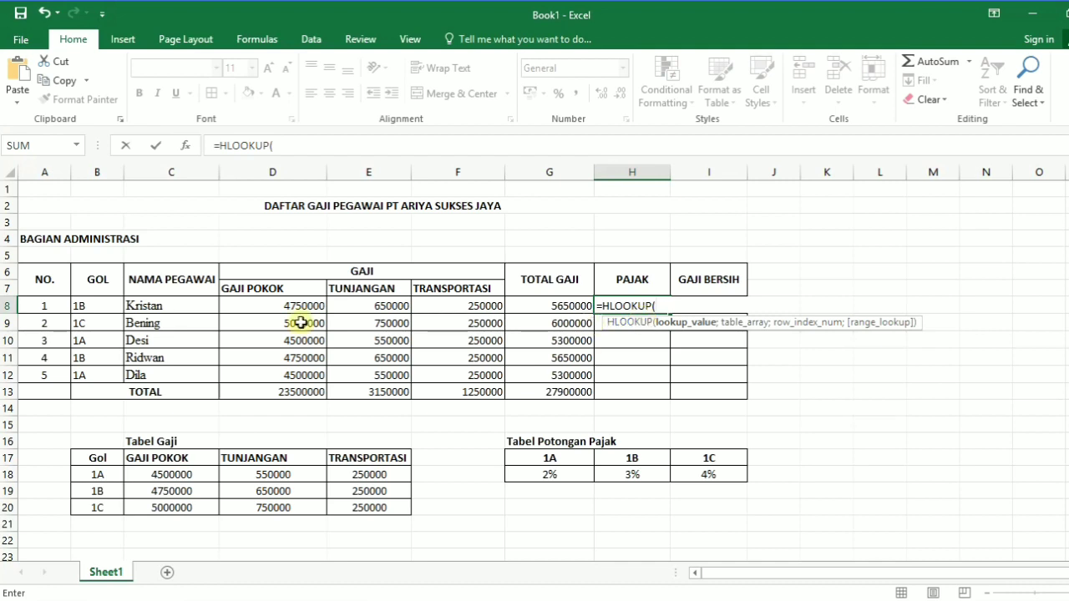
Step: Complete =HLOOKUP(B8; G17:I18; 2;FALSE) in H8, returning a 0,03 tax rate
{"action": "left_click", "coordinate": [92, 306]}
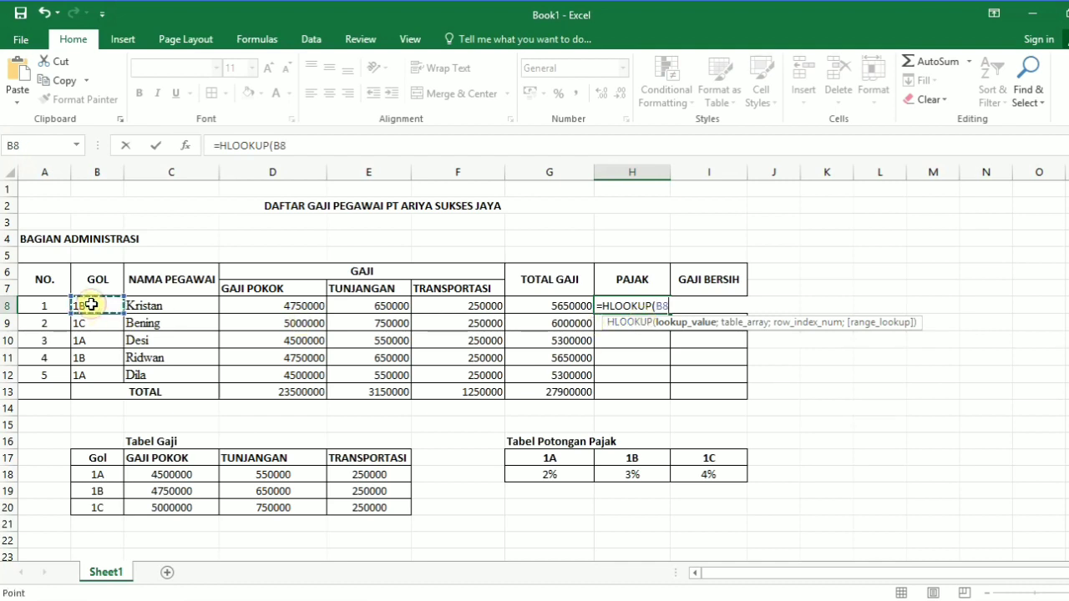
{"action": "type", "text": ";"}
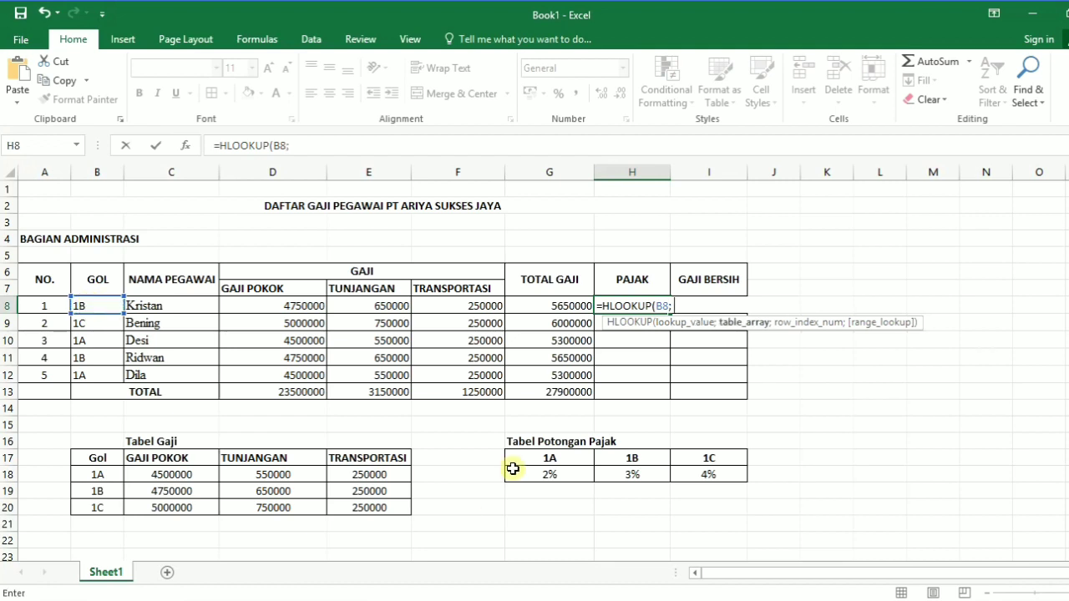
{"action": "left_click_drag", "start_coordinate": [516, 459], "coordinate": [706, 473]}
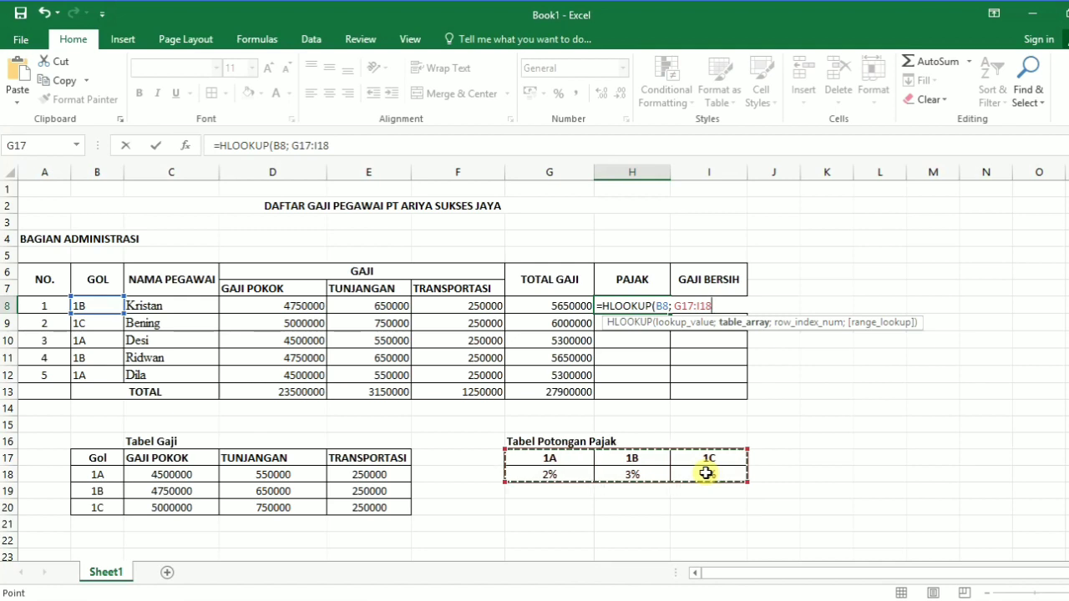
{"action": "type", "text": ";"}
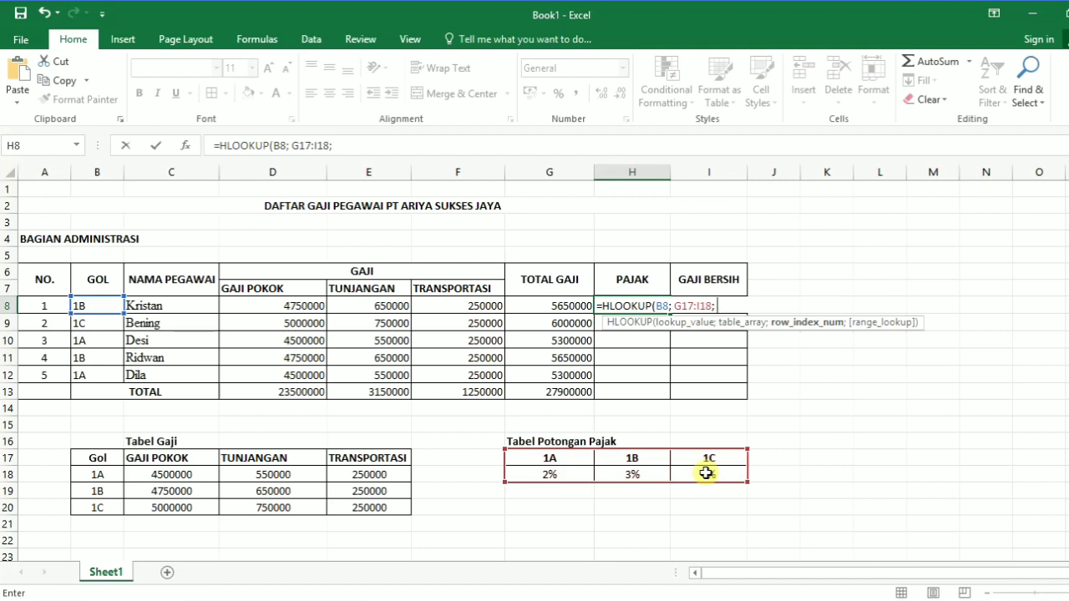
{"action": "type", "text": "1"}
{"action": "key", "text": "BackSpace"}
{"action": "type", "text": "2"}
{"action": "type", "text": ";"}
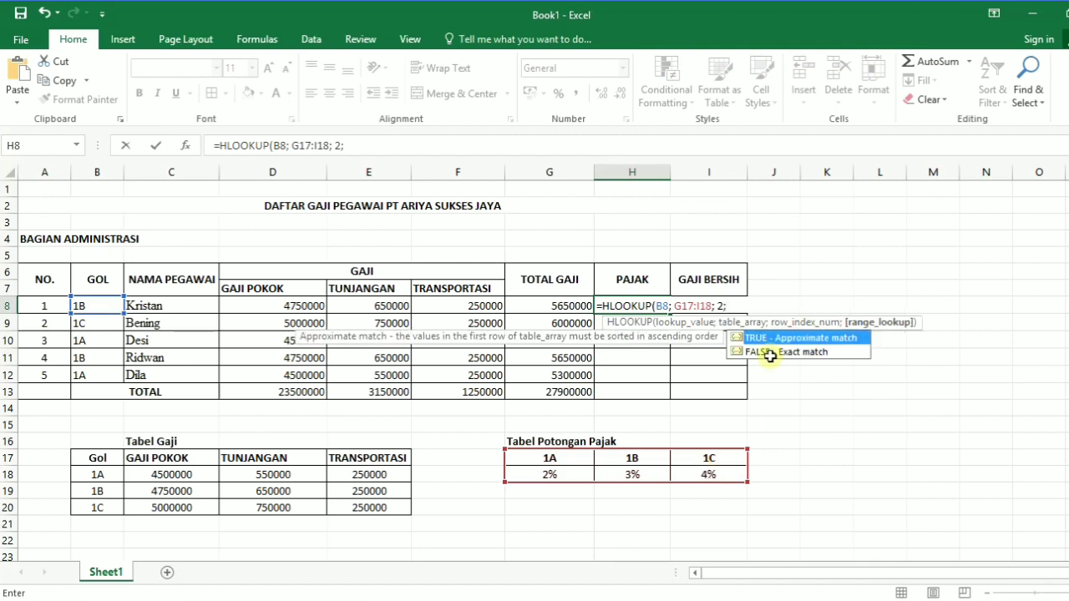
{"action": "left_click", "coordinate": [770, 351]}
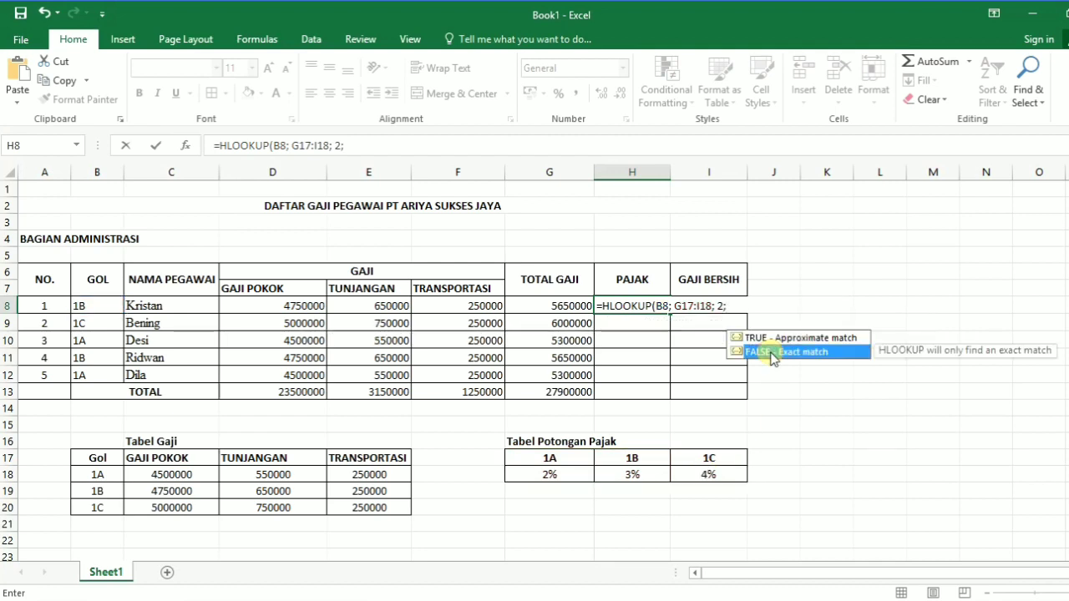
{"action": "double_click", "coordinate": [770, 351]}
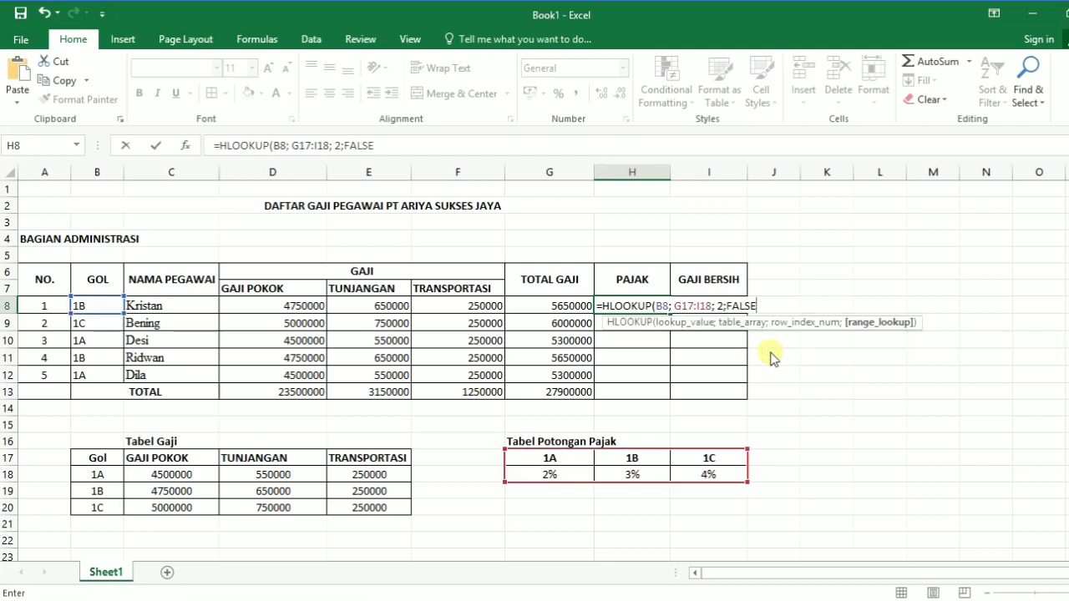
{"action": "key", "text": "Return"}
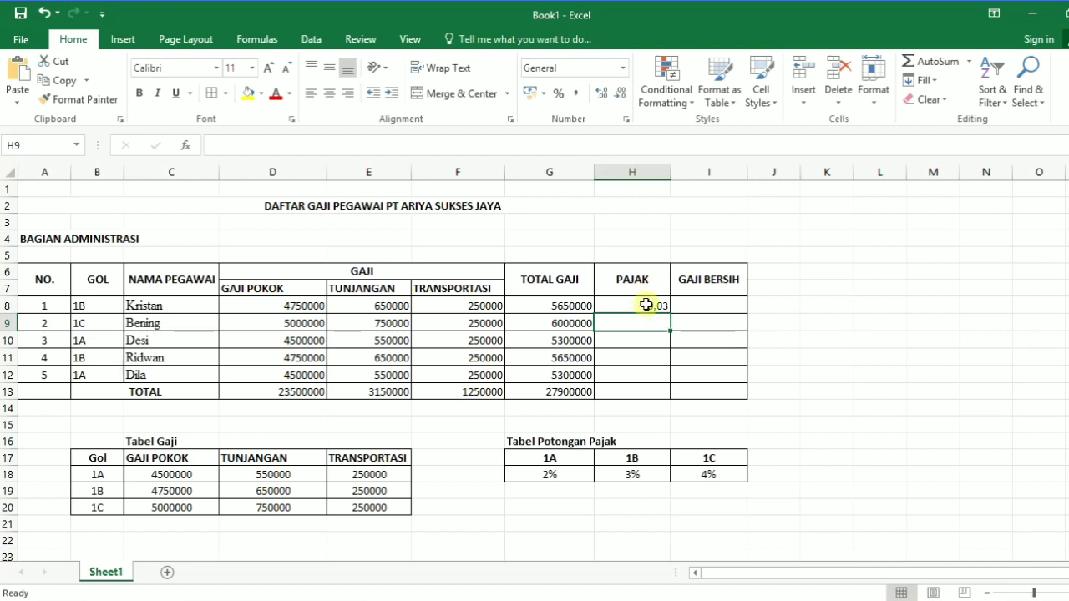
Step: Multiply H8's HLOOKUP rate by G8 so the first PAJAK shows 169500
{"action": "left_click", "coordinate": [647, 305]}
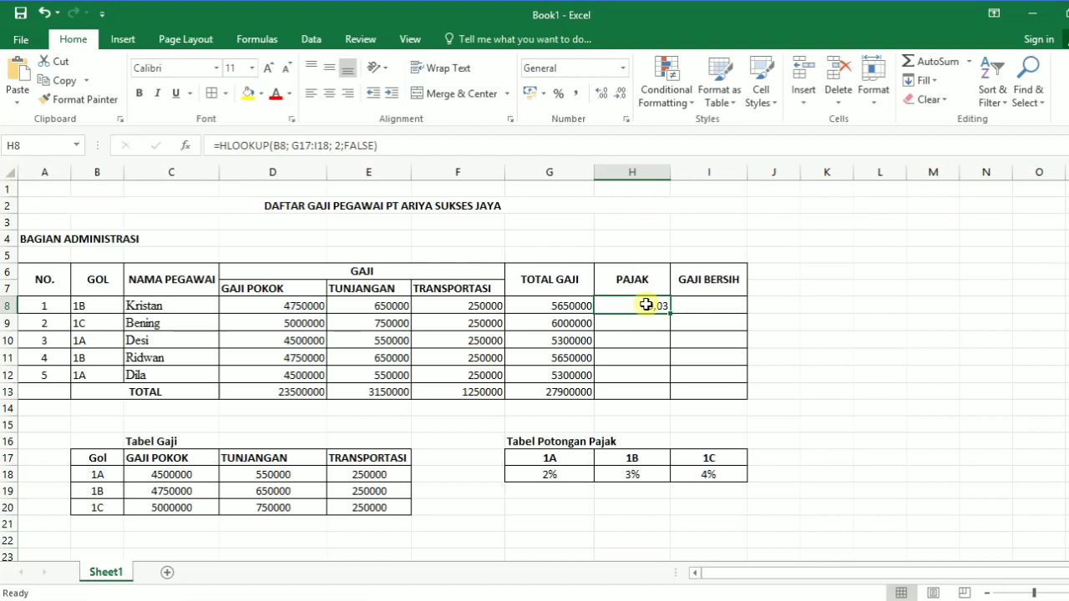
{"action": "left_click", "coordinate": [389, 143]}
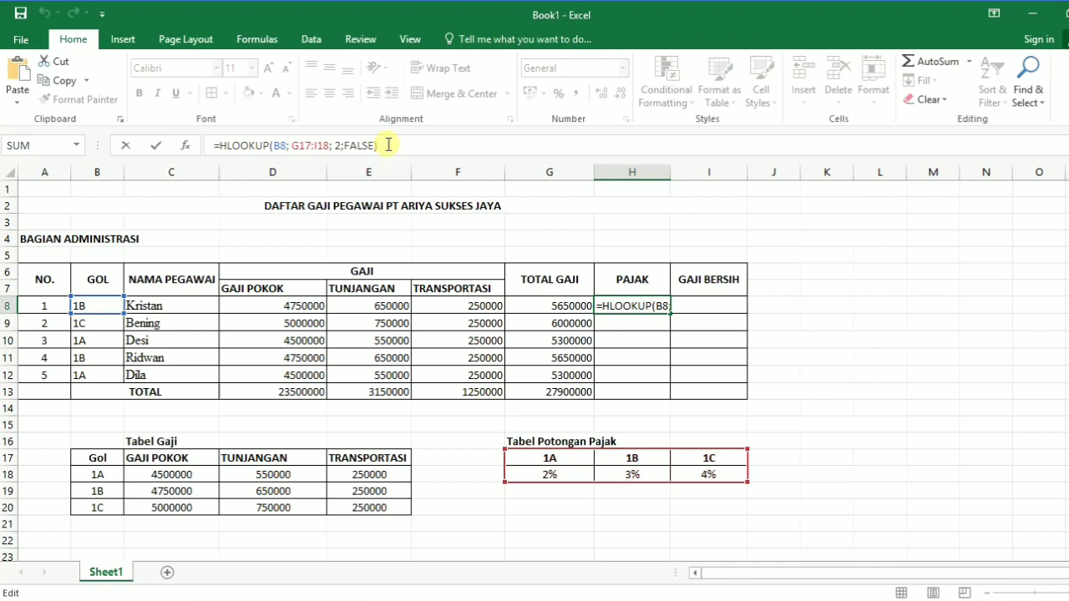
{"action": "type", "text": "*"}
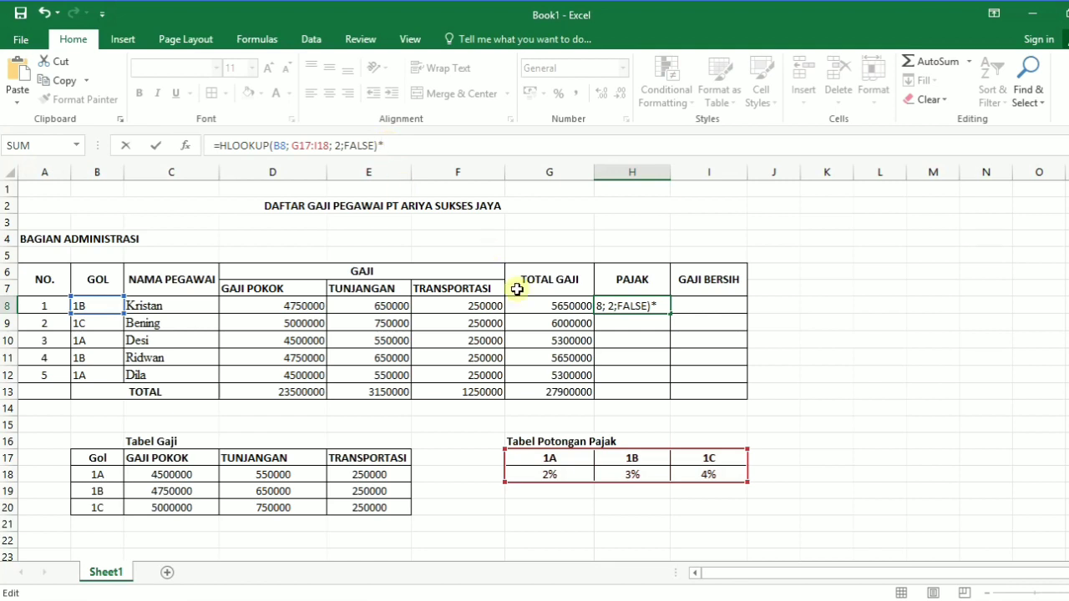
{"action": "key", "text": "F2"}
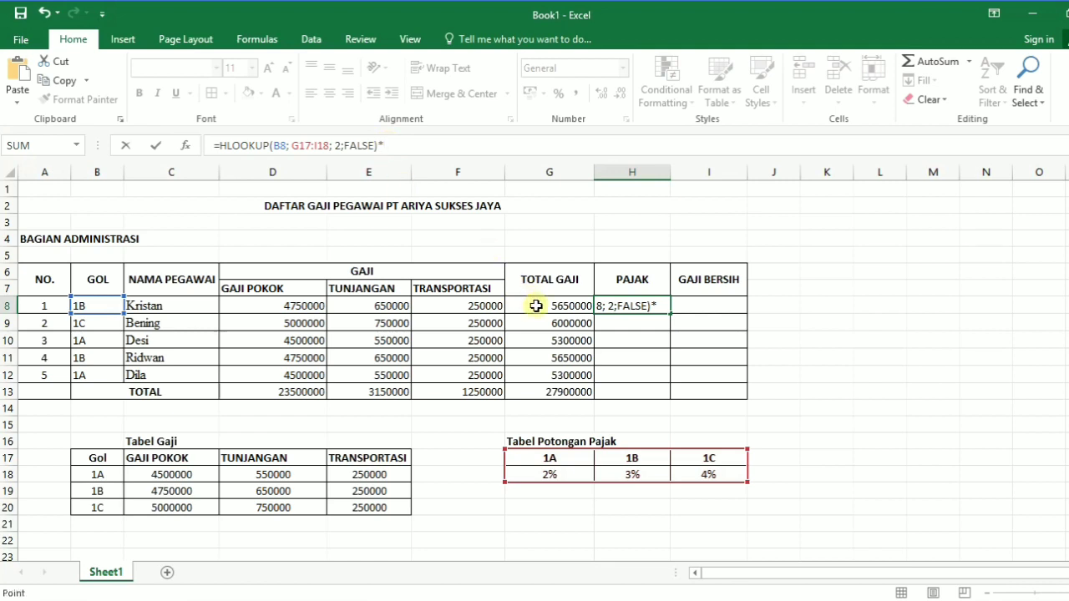
{"action": "left_click", "coordinate": [536, 306]}
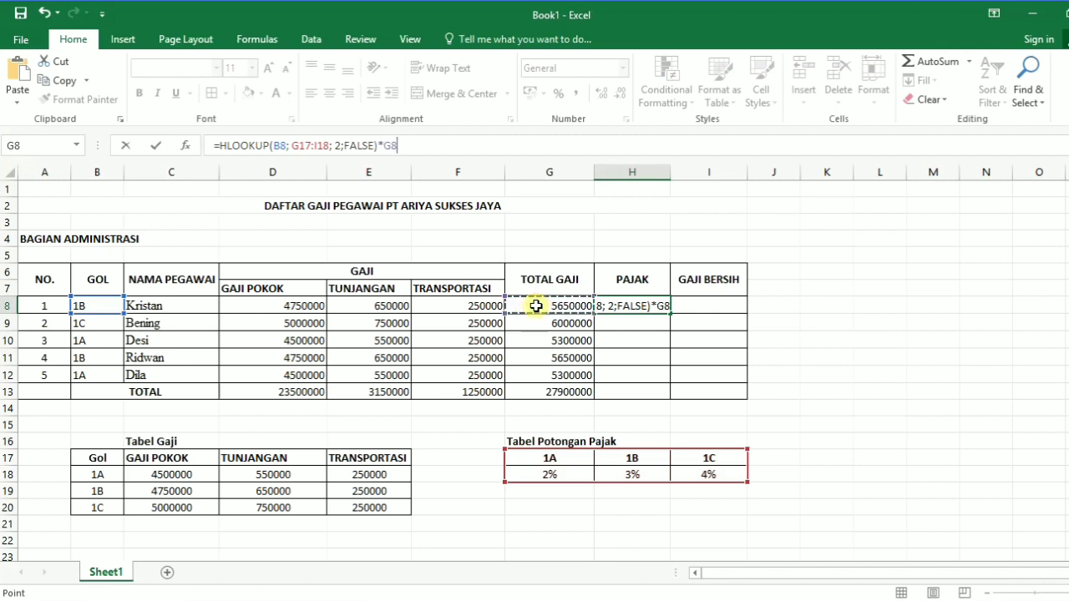
{"action": "key", "text": "ctrl+Return"}
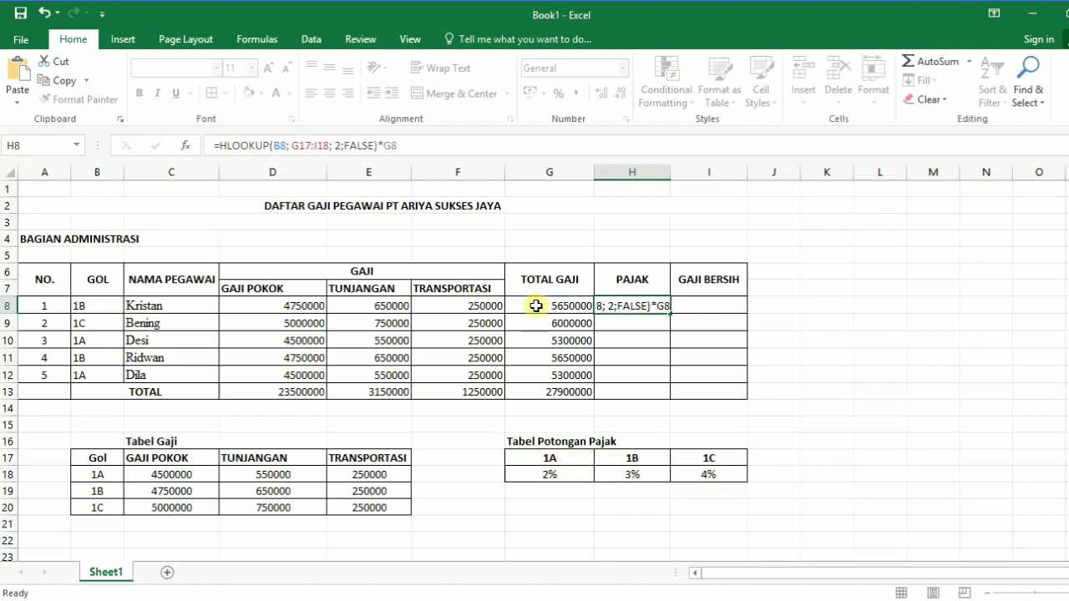
{"action": "key", "text": "Return"}
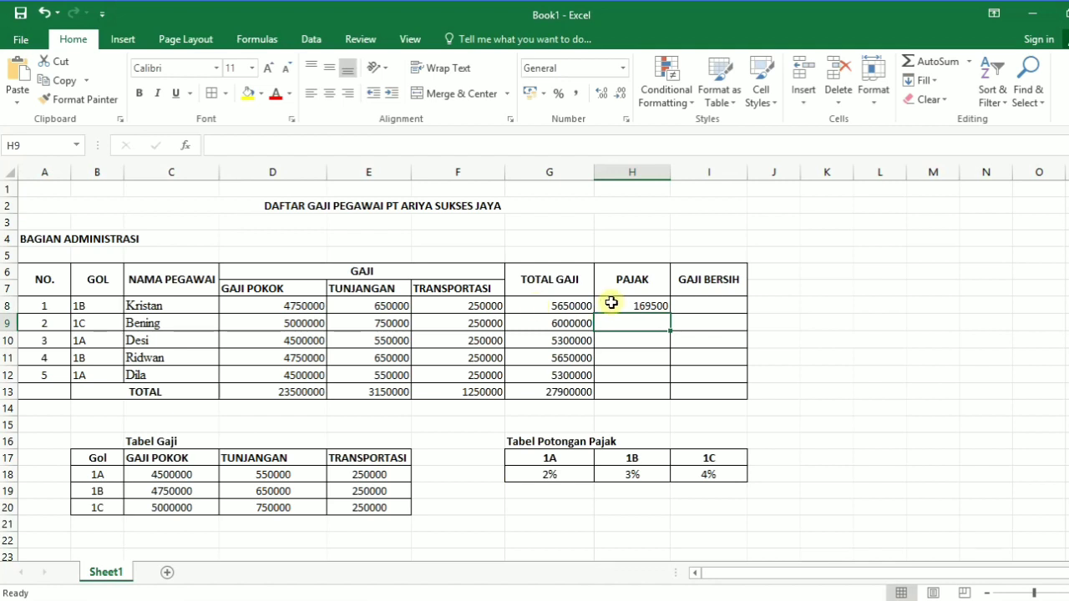
Step: Change H8's tax table reference to $G$17:$I$18, keeping the result 169500
{"action": "left_click", "coordinate": [609, 302]}
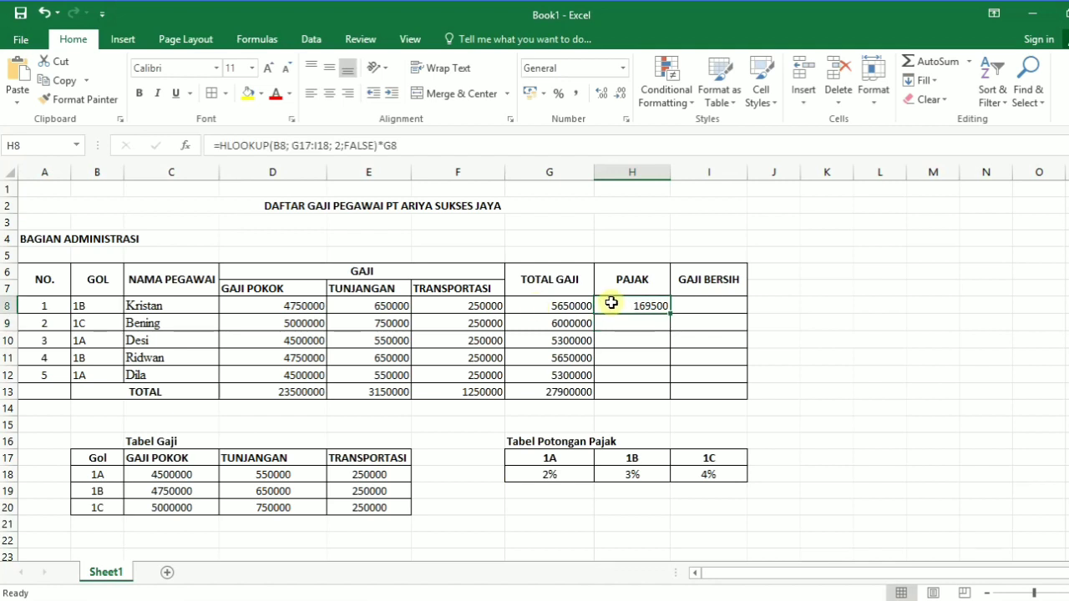
{"action": "left_click", "coordinate": [293, 148]}
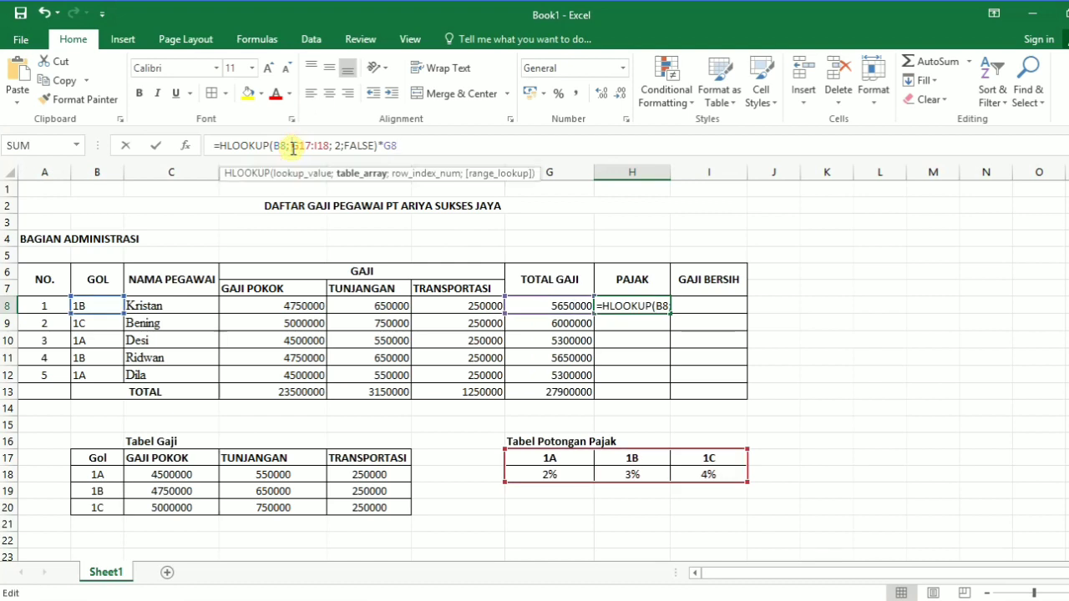
{"action": "type", "text": "$"}
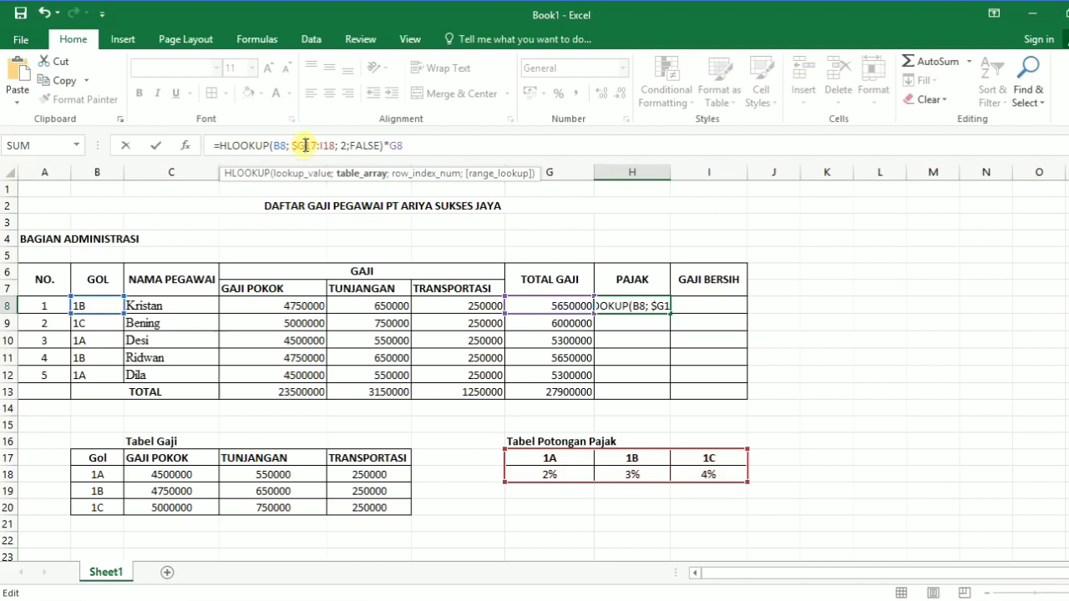
{"action": "left_click", "coordinate": [306, 145]}
{"action": "type", "text": "$"}
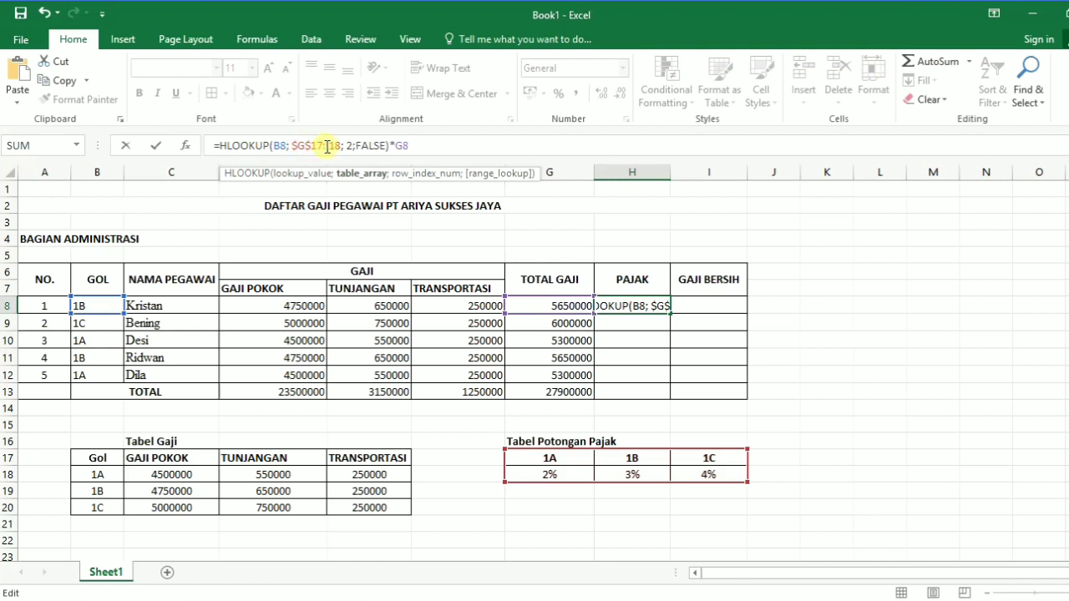
{"action": "type", "text": "$"}
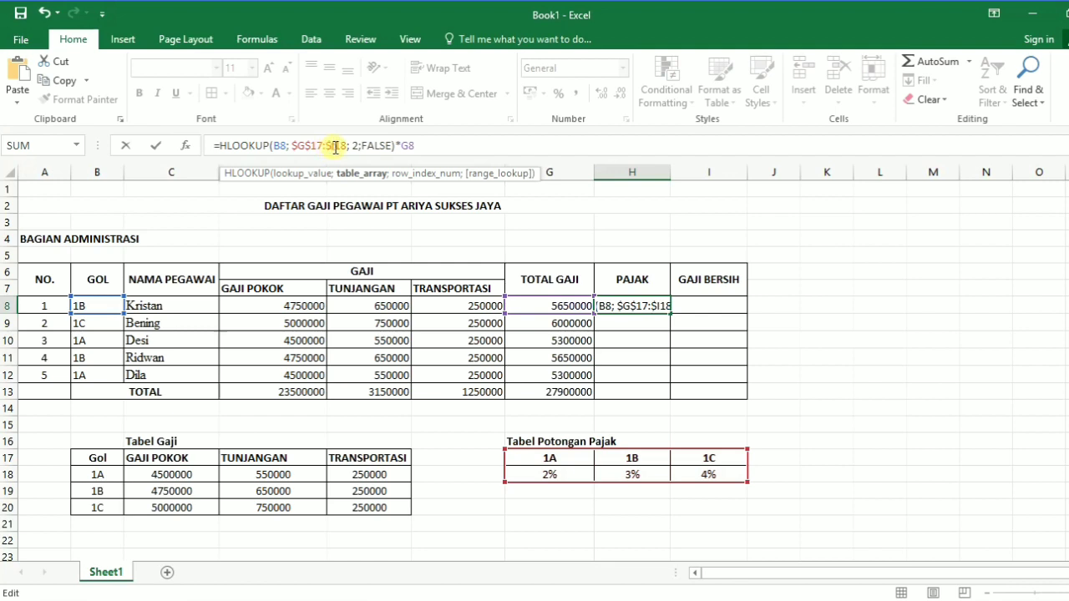
{"action": "left_click", "coordinate": [338, 147]}
{"action": "type", "text": "$"}
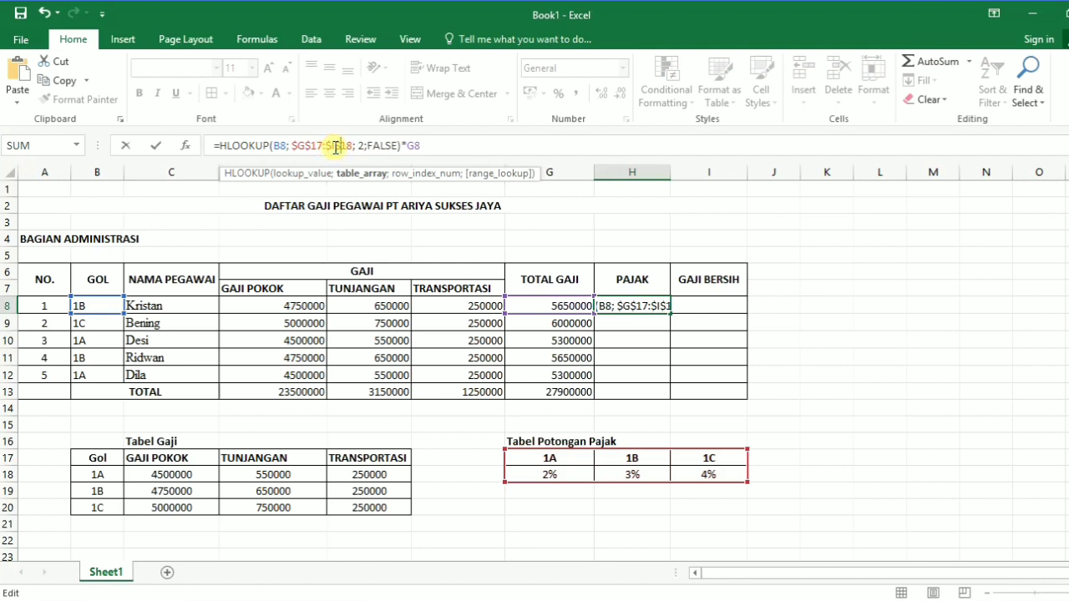
{"action": "left_click", "coordinate": [439, 150]}
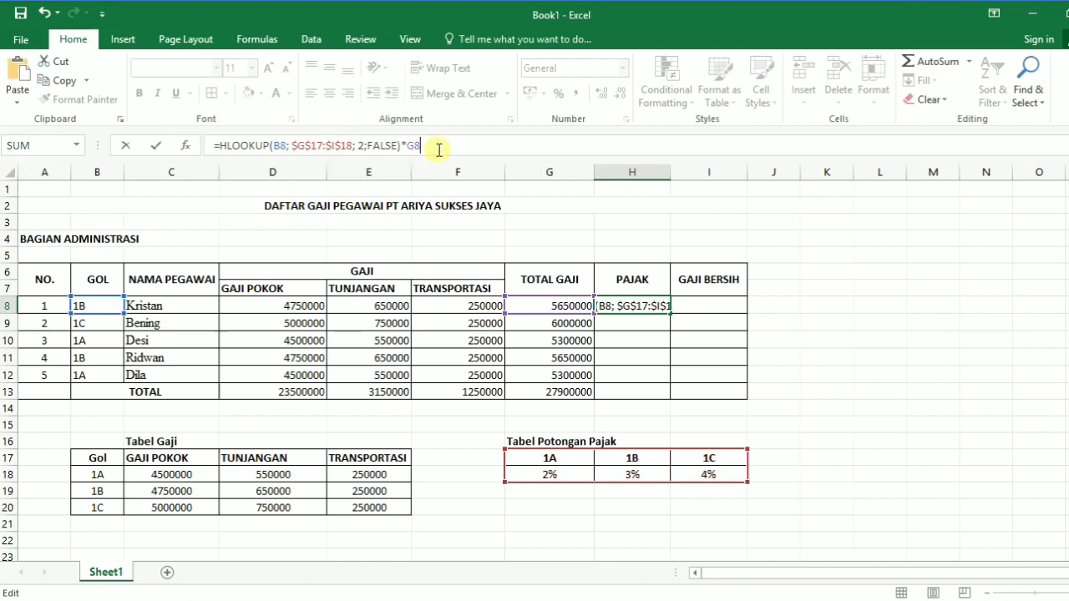
{"action": "key", "text": "Return"}
{"action": "left_click", "coordinate": [637, 299]}
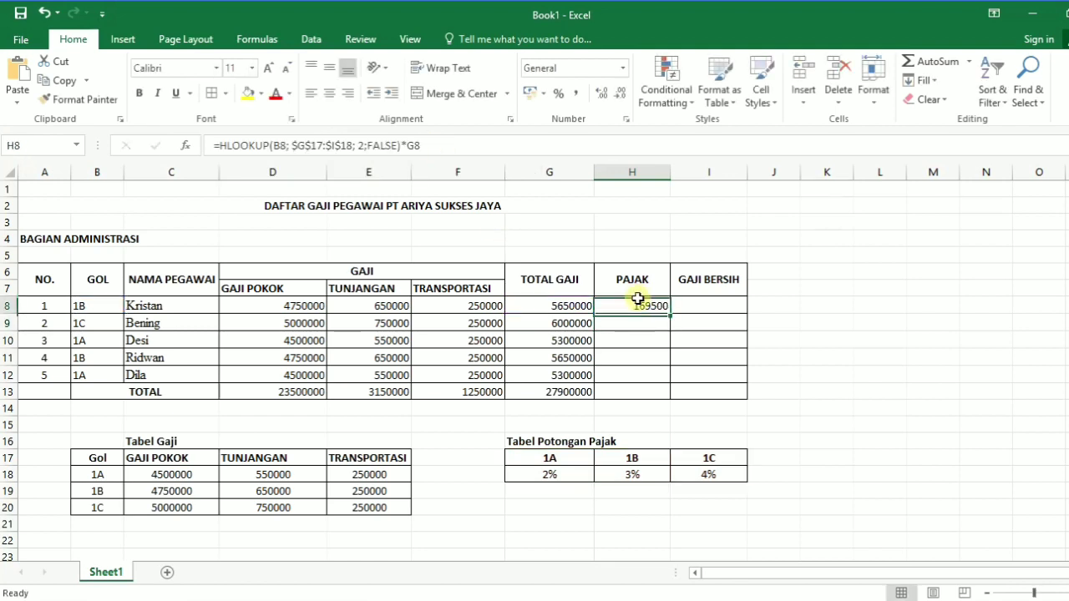
Step: Copy the tax formula down to H12 and AutoSum PAJAK to 791000 in H13
{"action": "left_click_drag", "start_coordinate": [669, 313], "coordinate": [664, 381]}
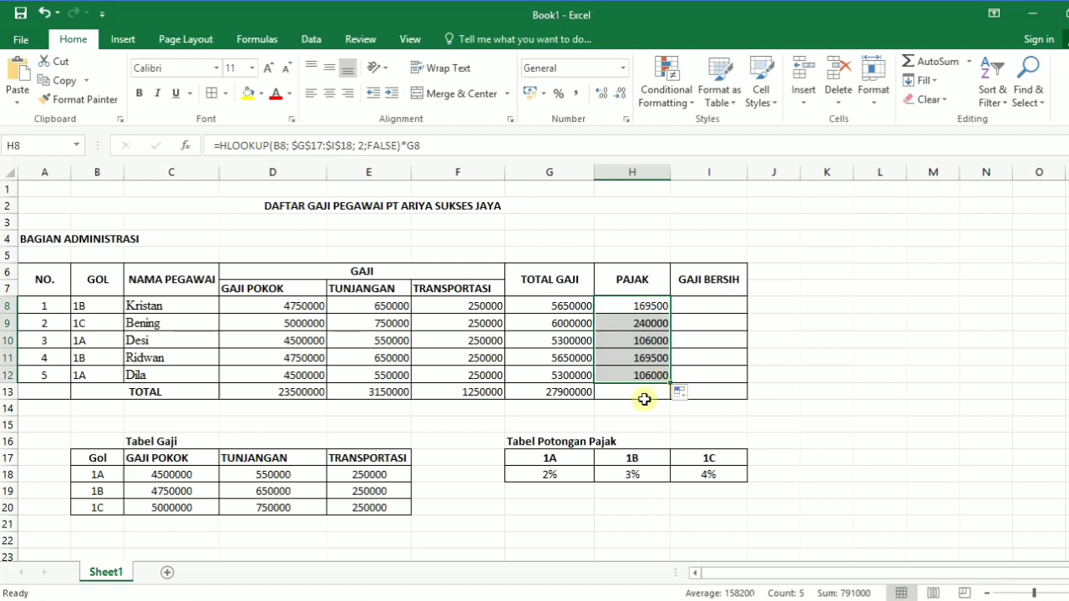
{"action": "left_click", "coordinate": [938, 61]}
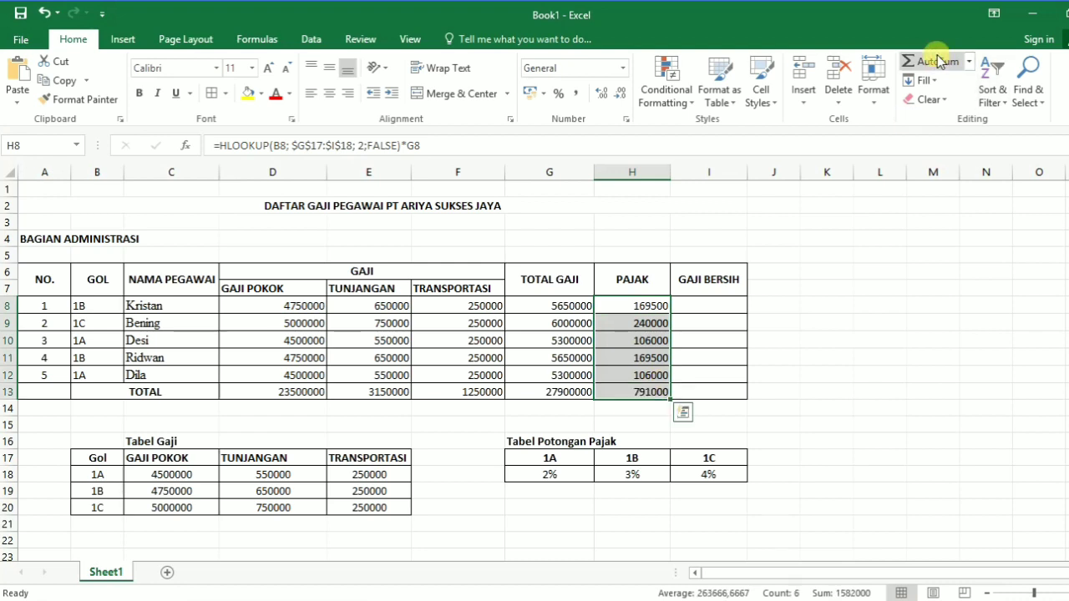
{"action": "left_click", "coordinate": [687, 305]}
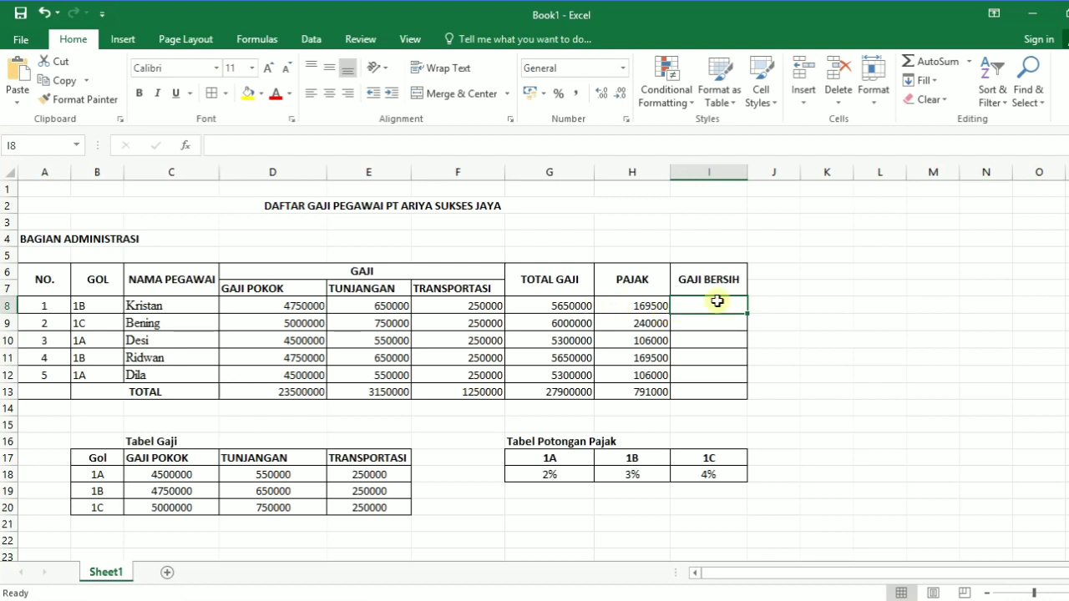
Step: Enter the net salary formula =G8-H8 in I8
{"action": "type", "text": "="}
{"action": "left_click", "coordinate": [545, 308]}
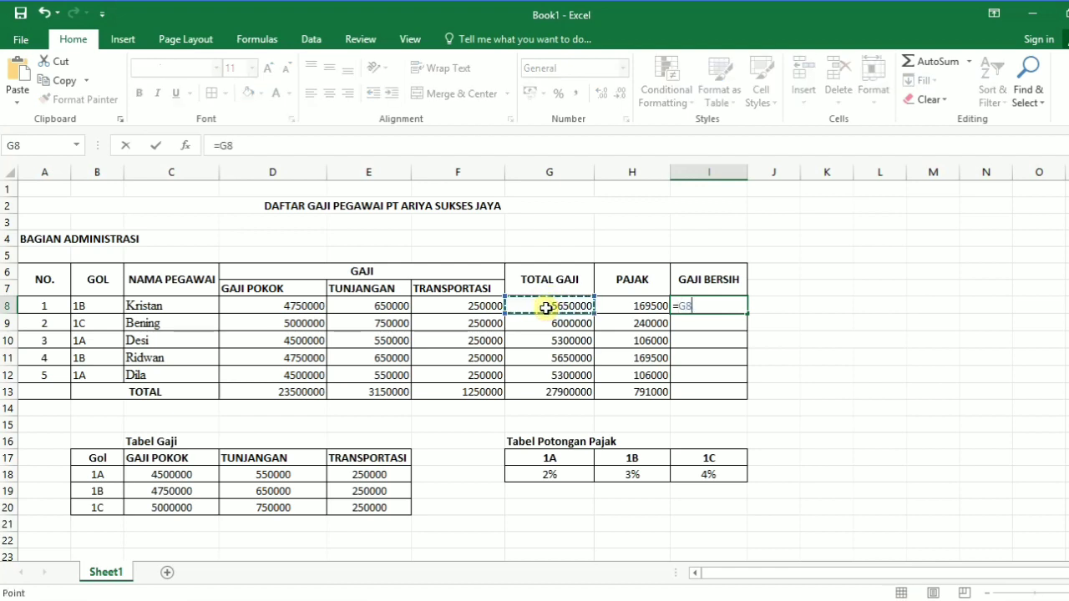
{"action": "type", "text": "-"}
{"action": "left_click", "coordinate": [625, 312]}
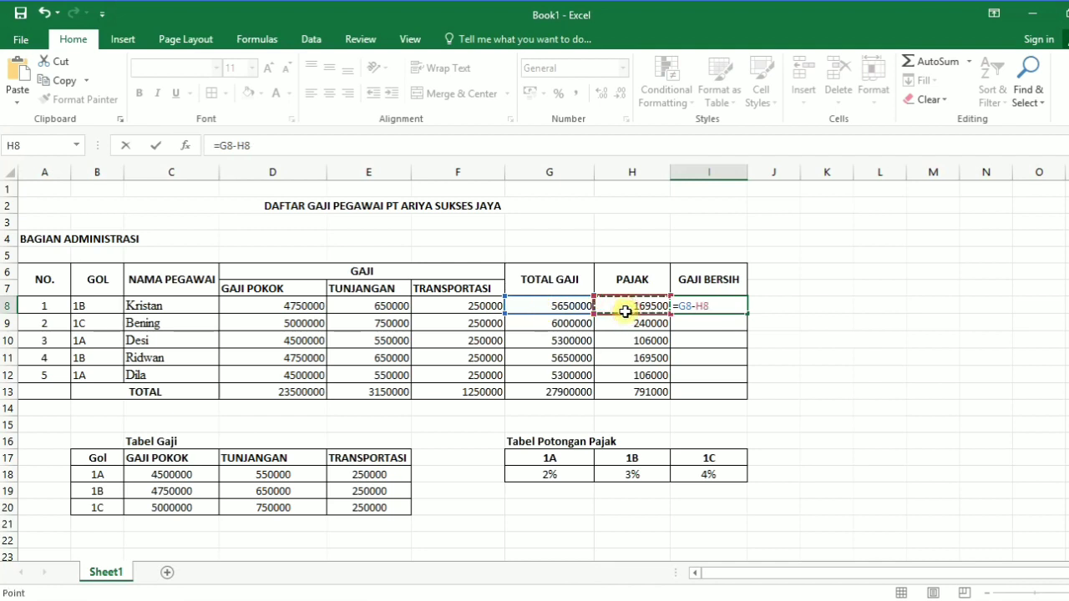
{"action": "key", "text": "Return"}
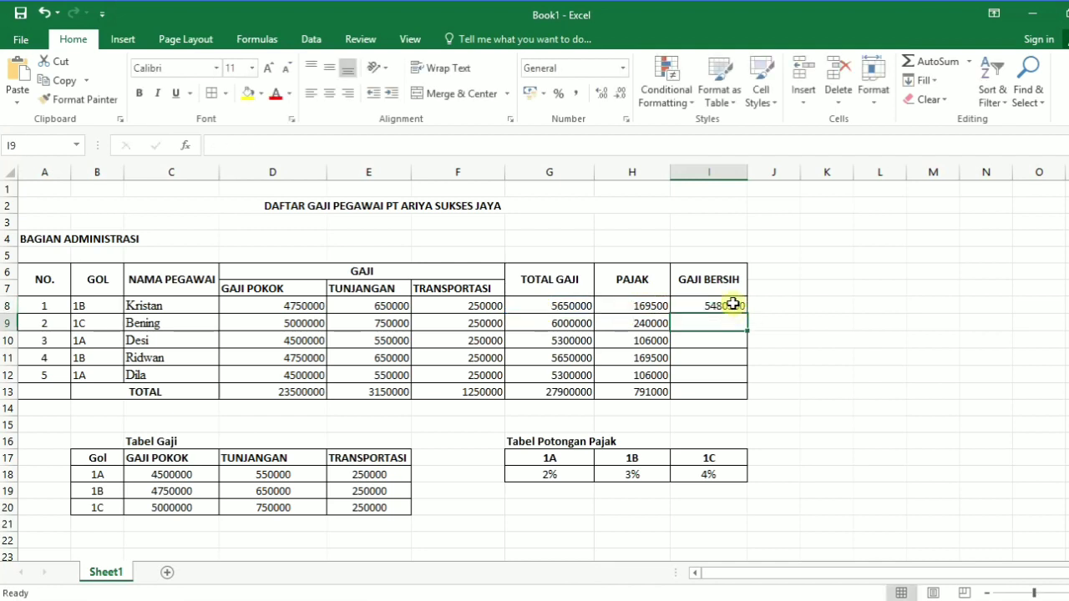
Step: Fill =G8-H8 down to I12 and AutoSum the column in I13, totalling 27109000
{"action": "left_click", "coordinate": [732, 304]}
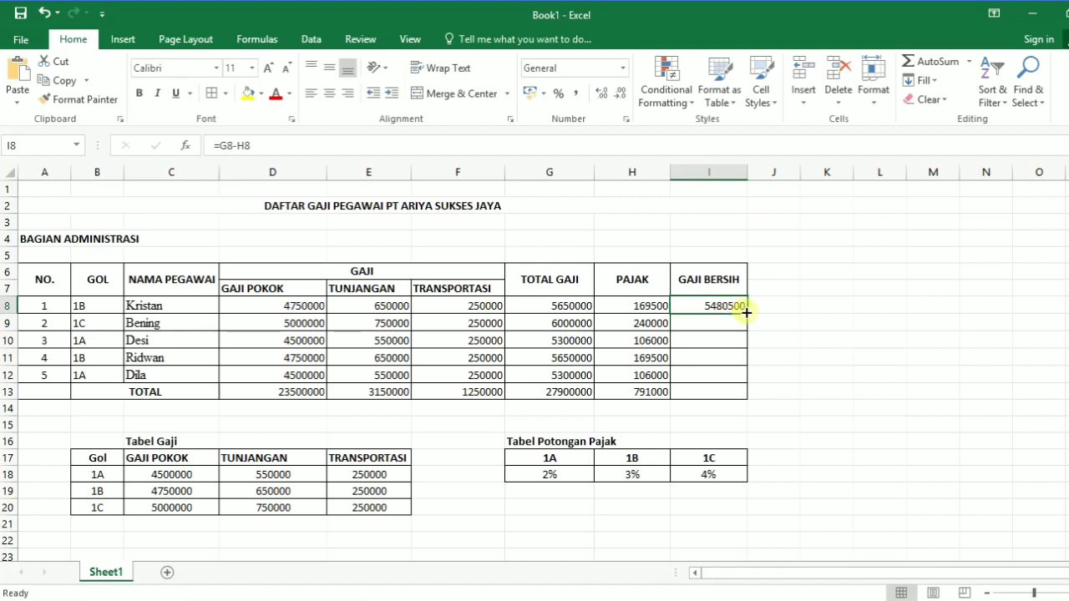
{"action": "left_click_drag", "start_coordinate": [746, 312], "coordinate": [741, 383]}
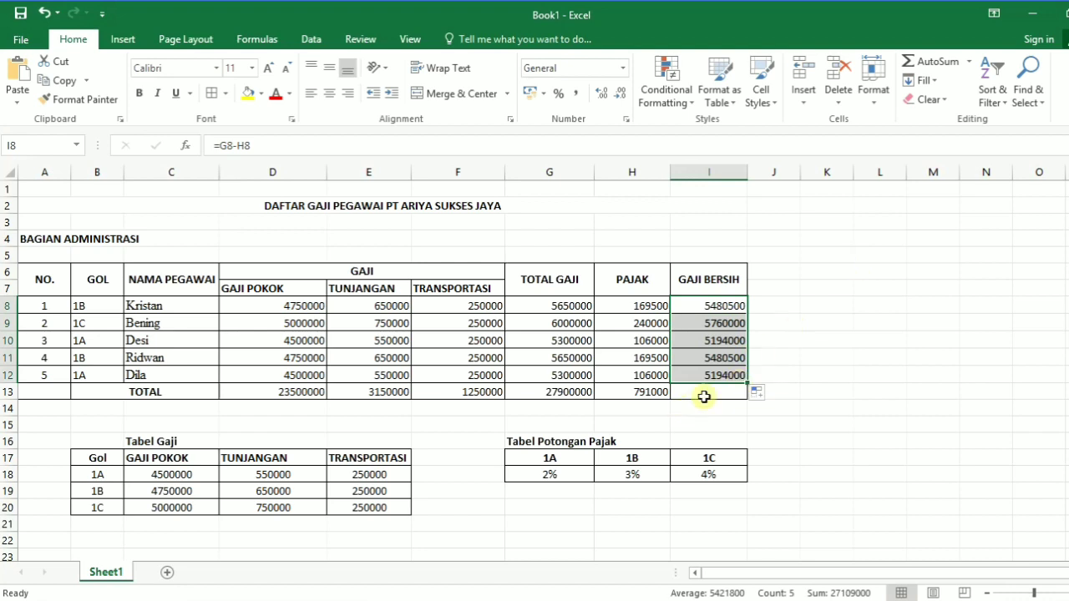
{"action": "left_click", "coordinate": [938, 69]}
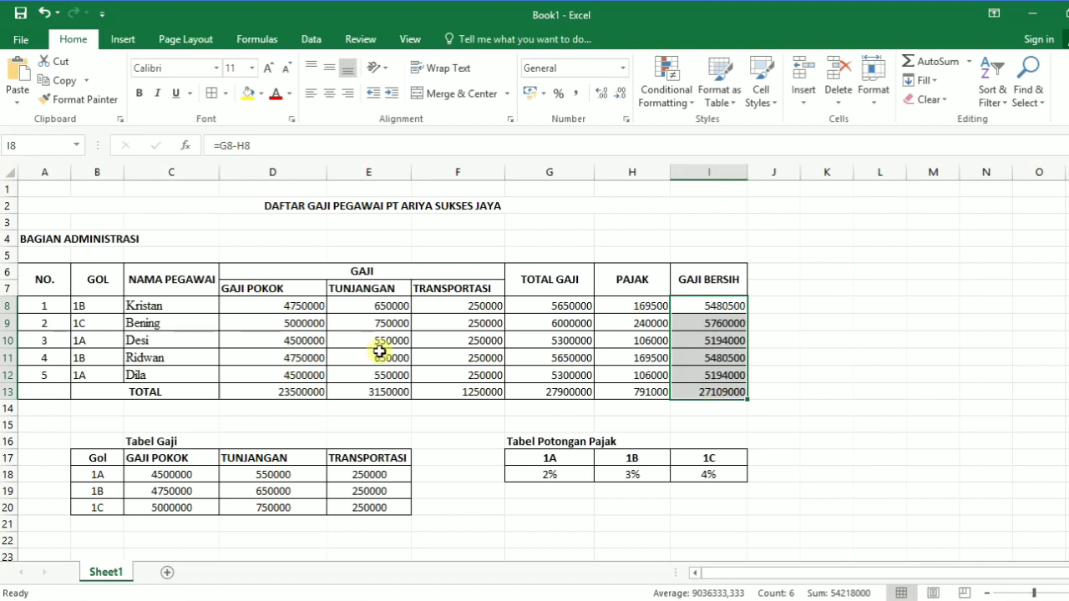
Step: Apply Accounting Rupiah format to the first GAJI POKOK value in D8
{"action": "left_click", "coordinate": [282, 302]}
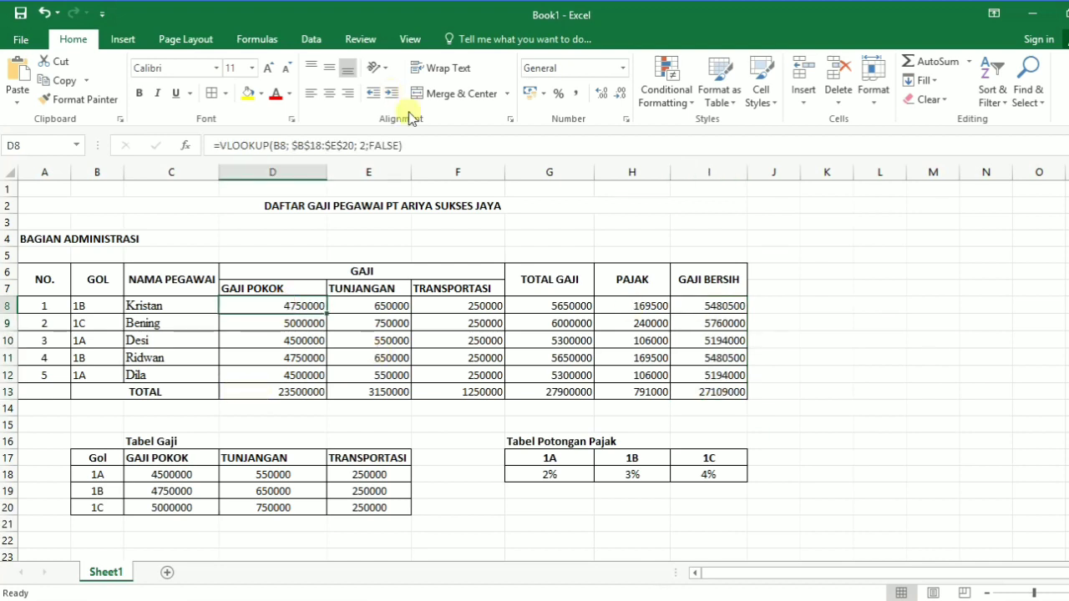
{"action": "left_click", "coordinate": [623, 70]}
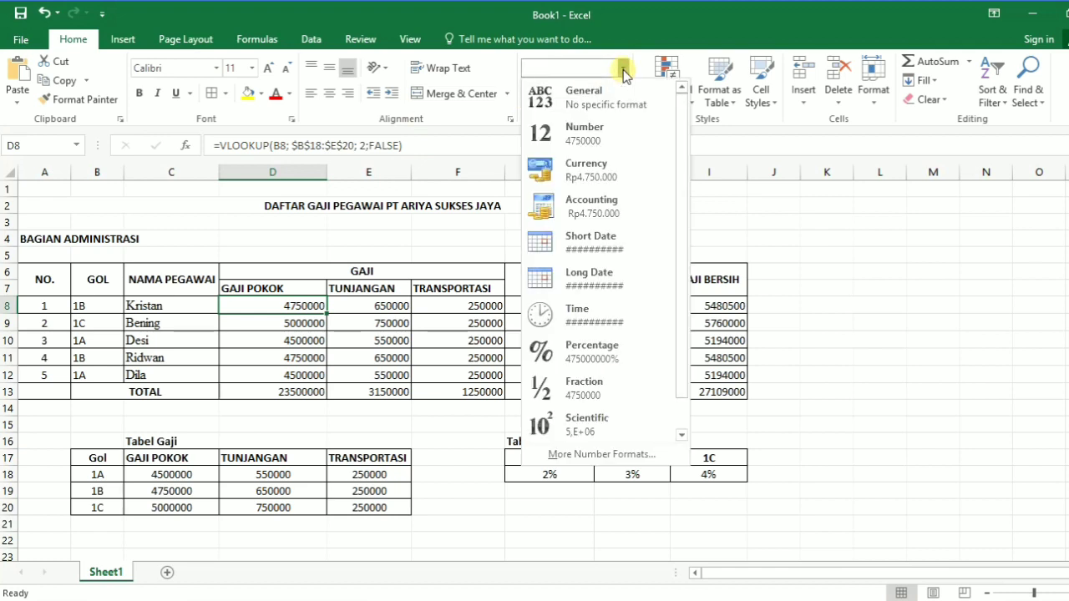
{"action": "left_click", "coordinate": [588, 207]}
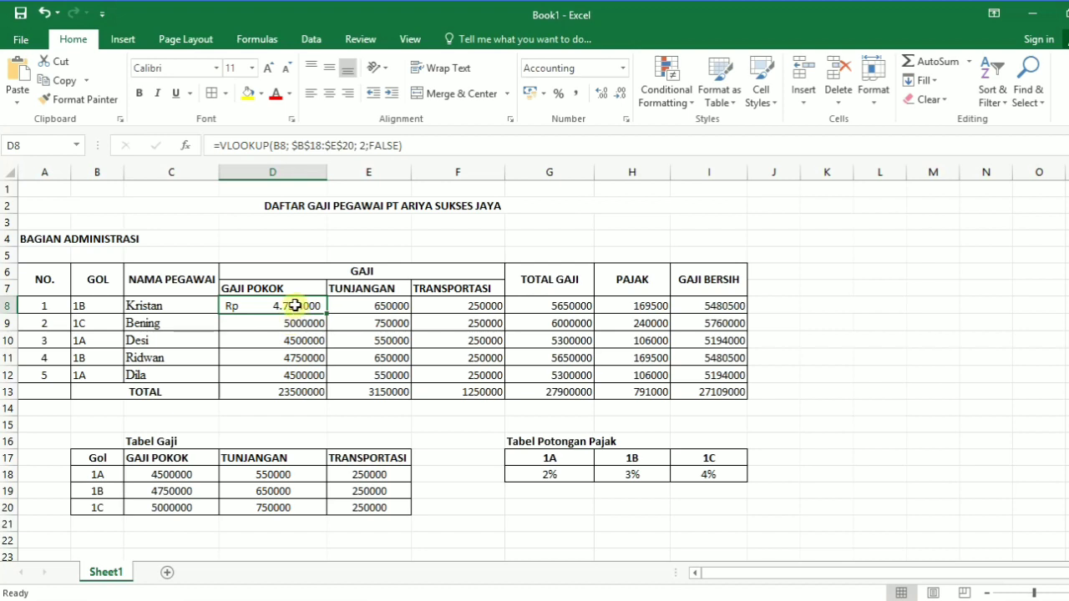
Step: Format D8:I13 as Accounting and widen column I to show Rp 27.109.000
{"action": "left_click_drag", "start_coordinate": [295, 306], "coordinate": [612, 387]}
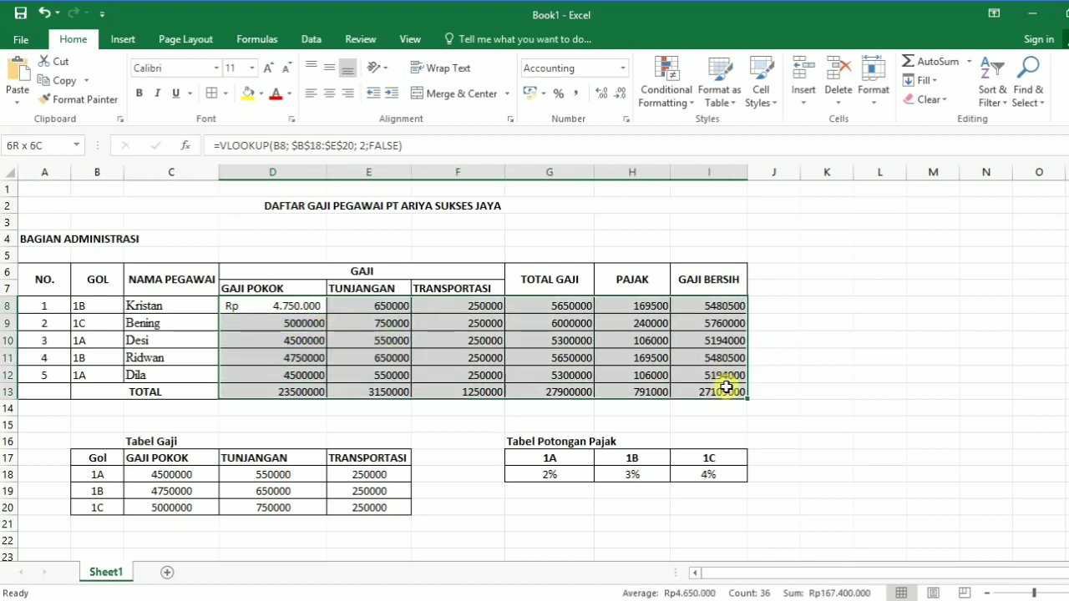
{"action": "left_click_drag", "start_coordinate": [611, 387], "coordinate": [726, 392]}
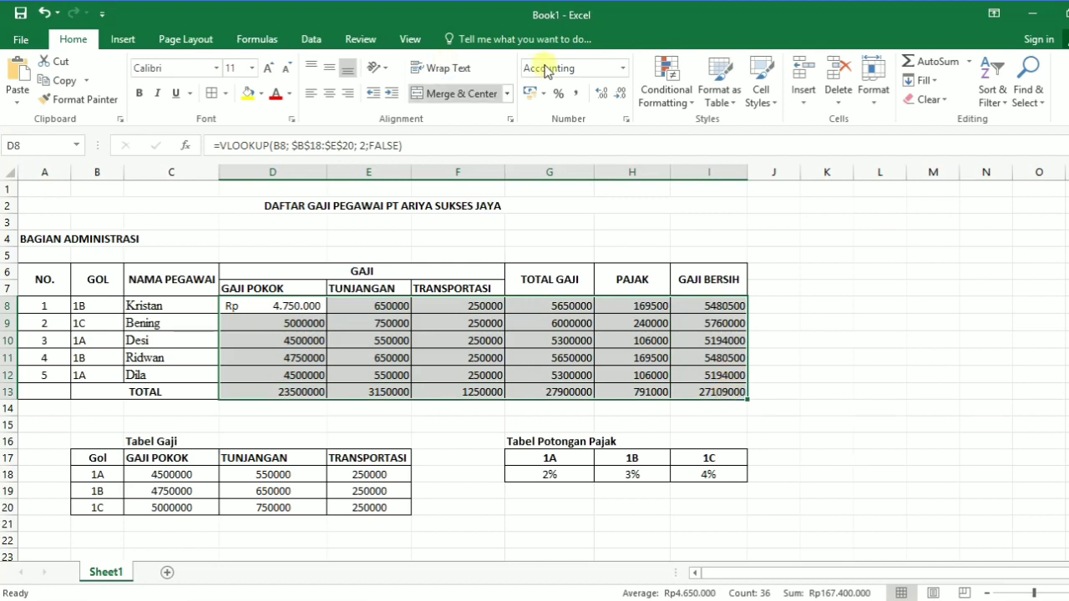
{"action": "left_click", "coordinate": [625, 68]}
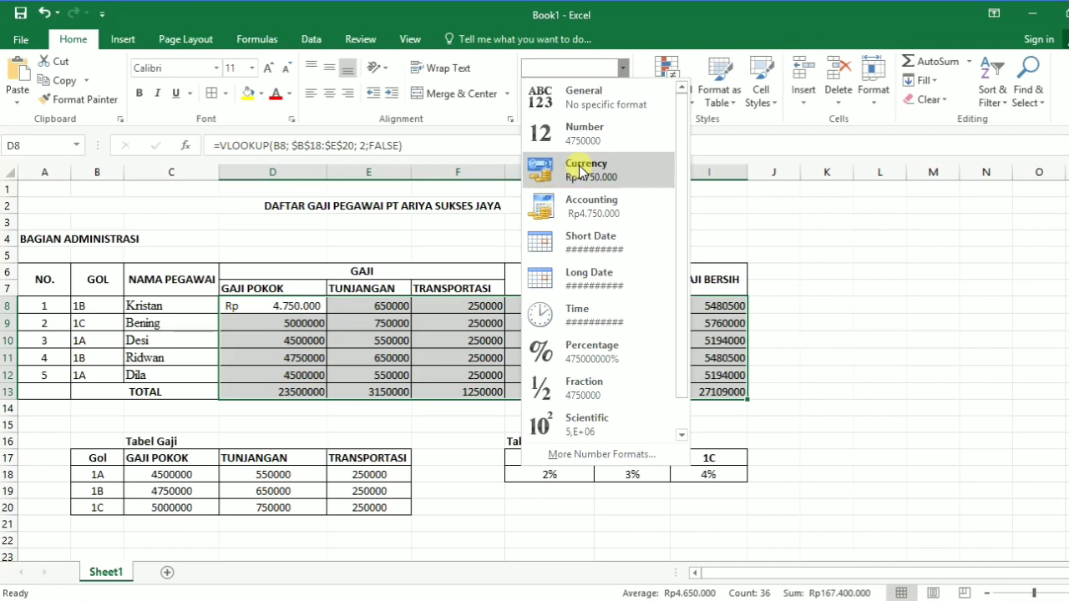
{"action": "left_click", "coordinate": [587, 204]}
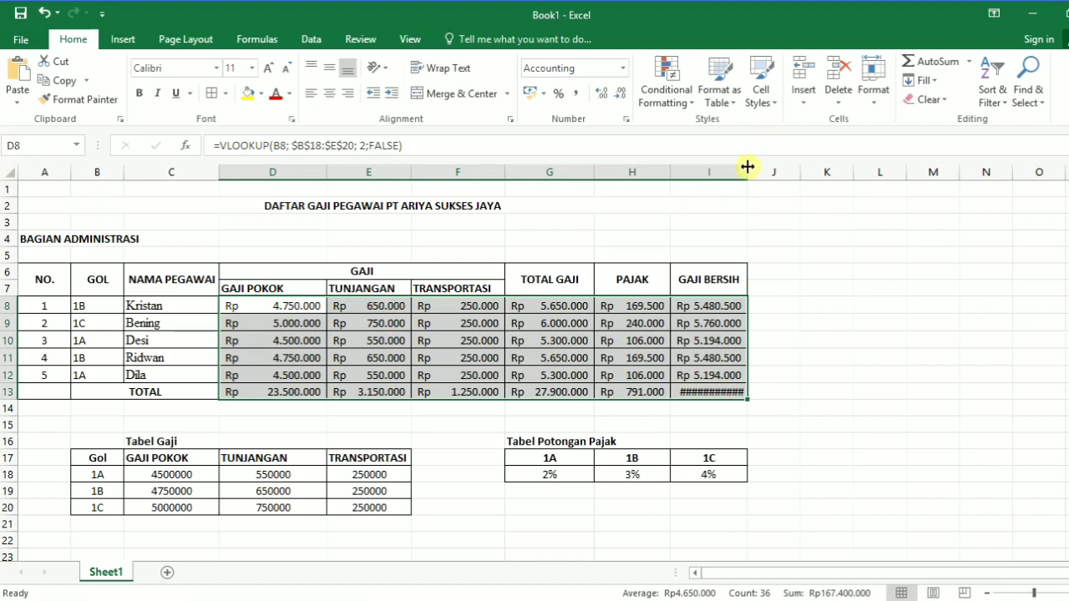
{"action": "left_click_drag", "start_coordinate": [751, 167], "coordinate": [756, 169]}
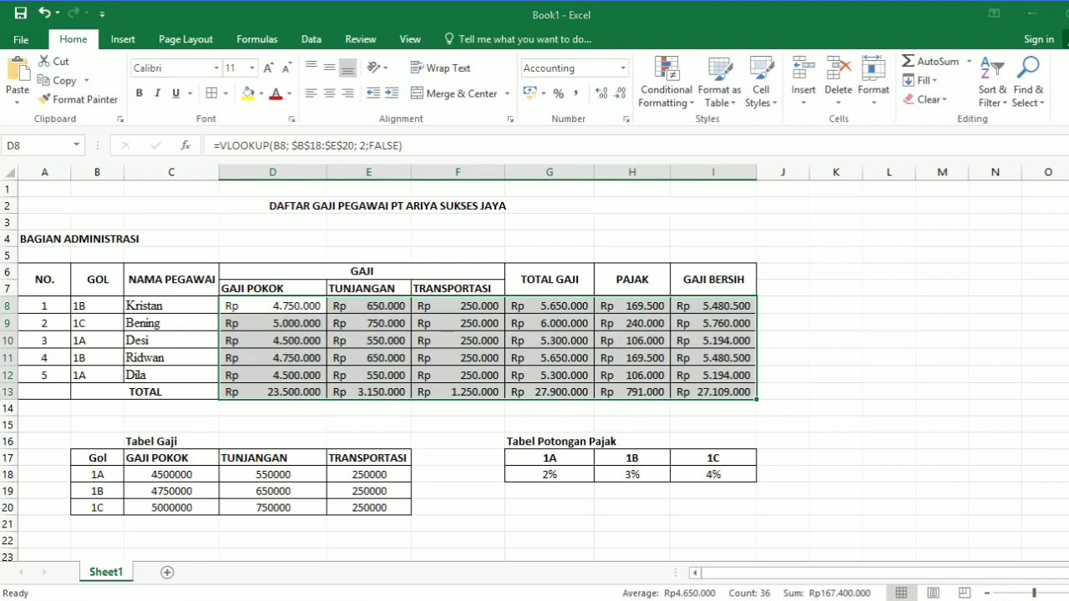
{"action": "left_click", "coordinate": [932, 600]}
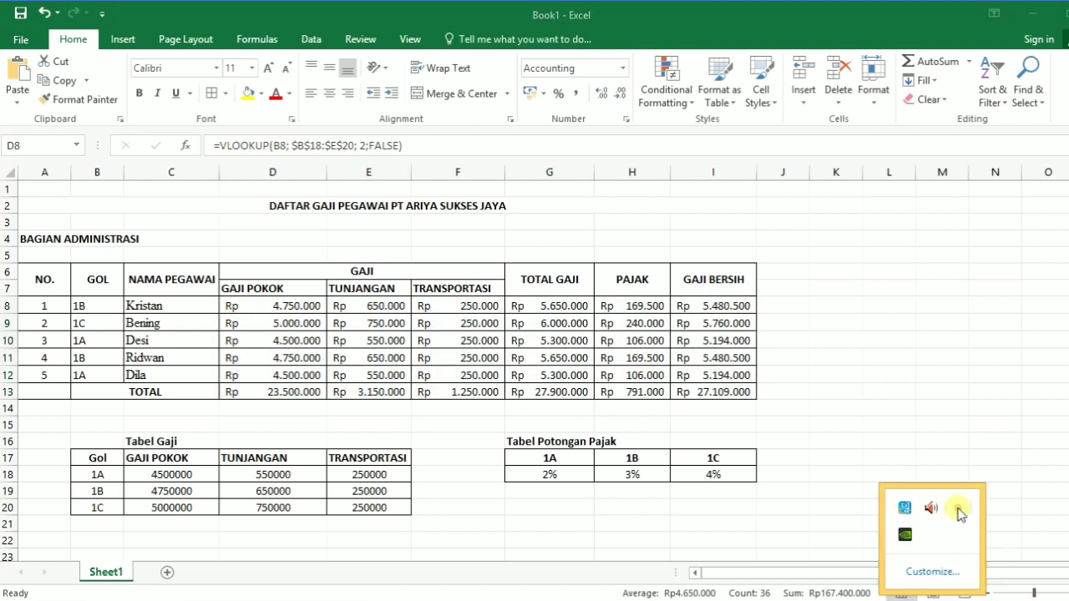